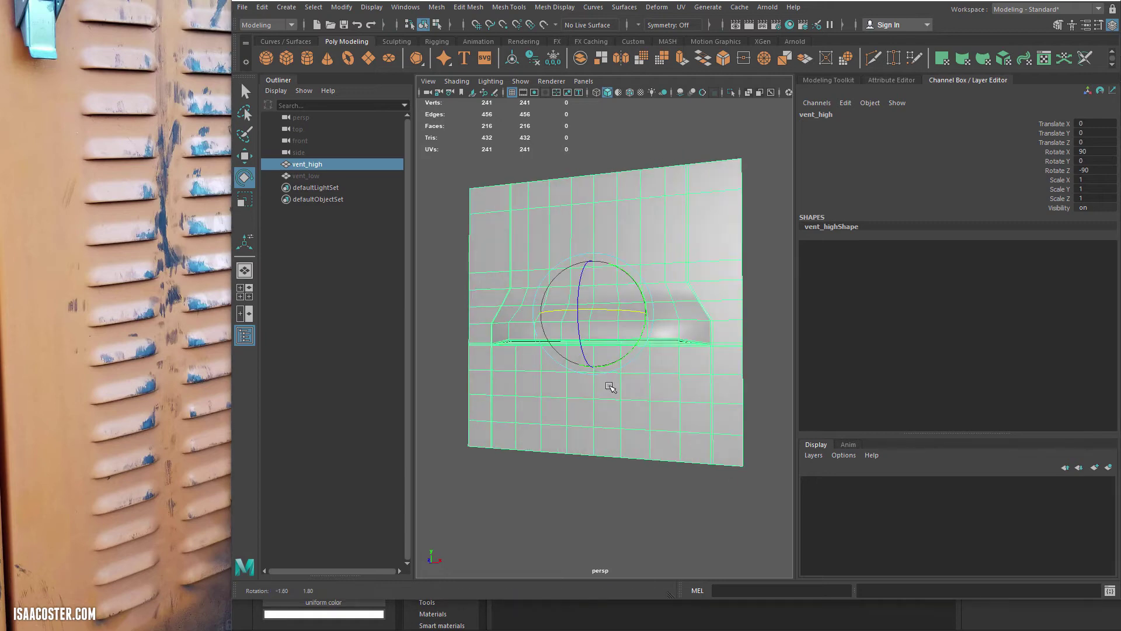
- Bring the Substance Painter window forward, showing the flat plane with Layer 1
click(93, 337)
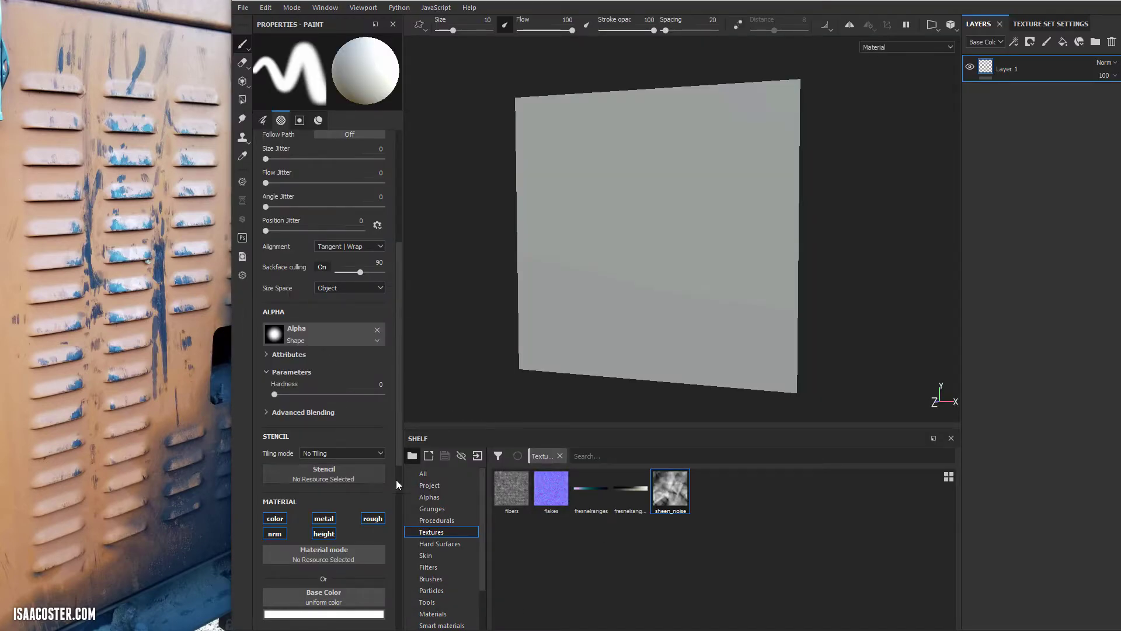
- Show the Hard Surfaces stamps on the shelf, browse them, and orbit around the flat plane
scroll(442, 590, down, 1)
scroll(447, 614, down, 1)
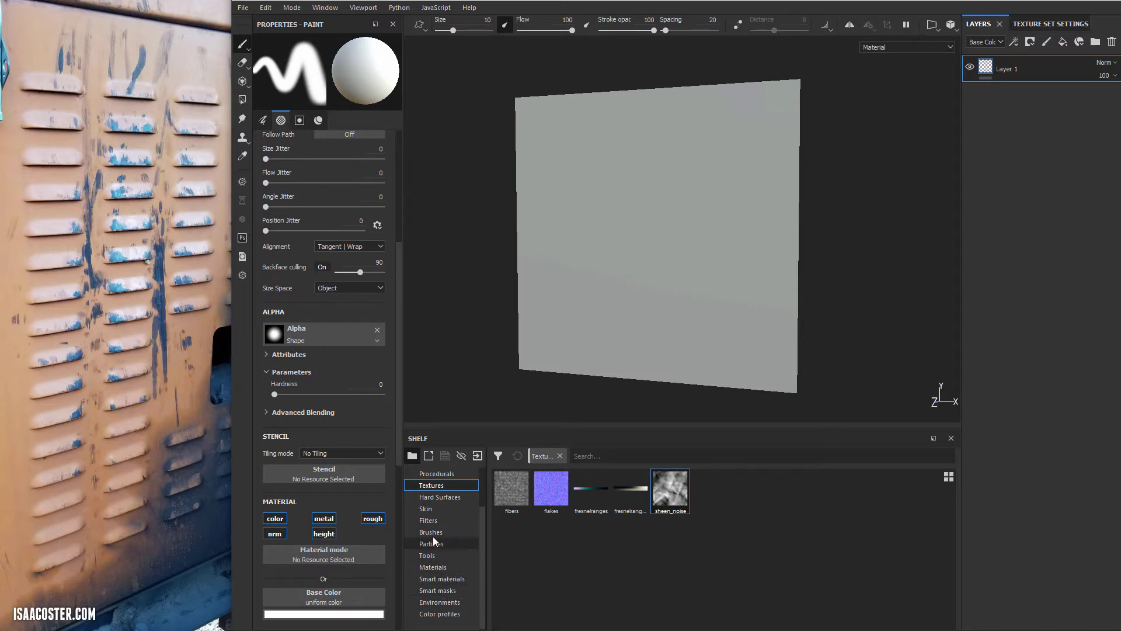
click(439, 497)
scroll(640, 521, down, 5)
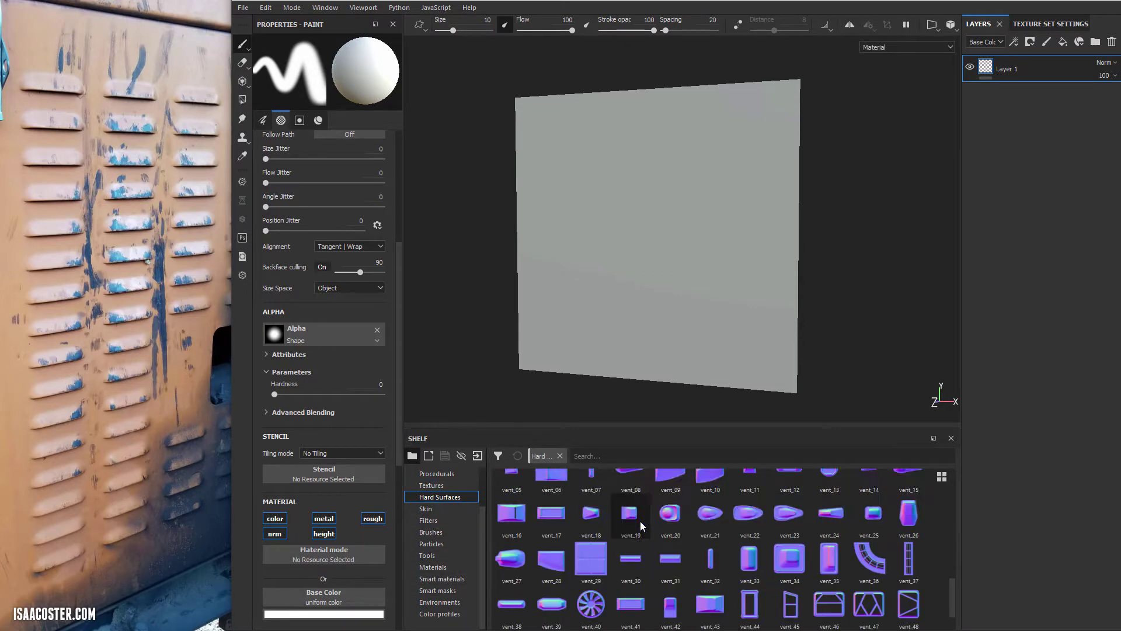
scroll(643, 524, up, 5)
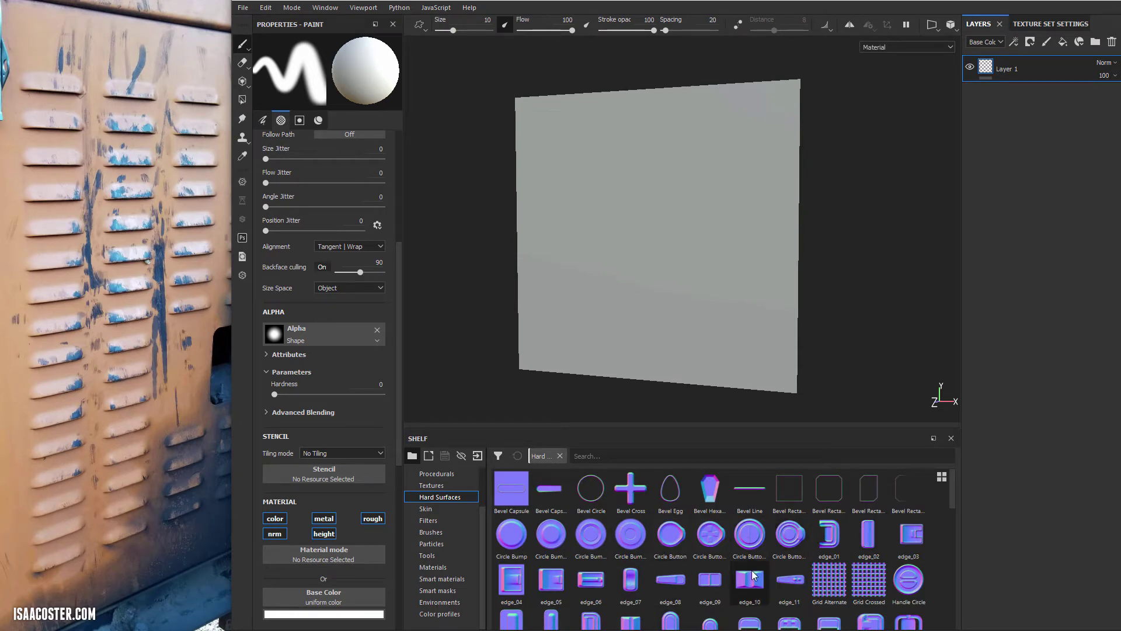
scroll(760, 543, down, 5)
scroll(758, 549, up, 5)
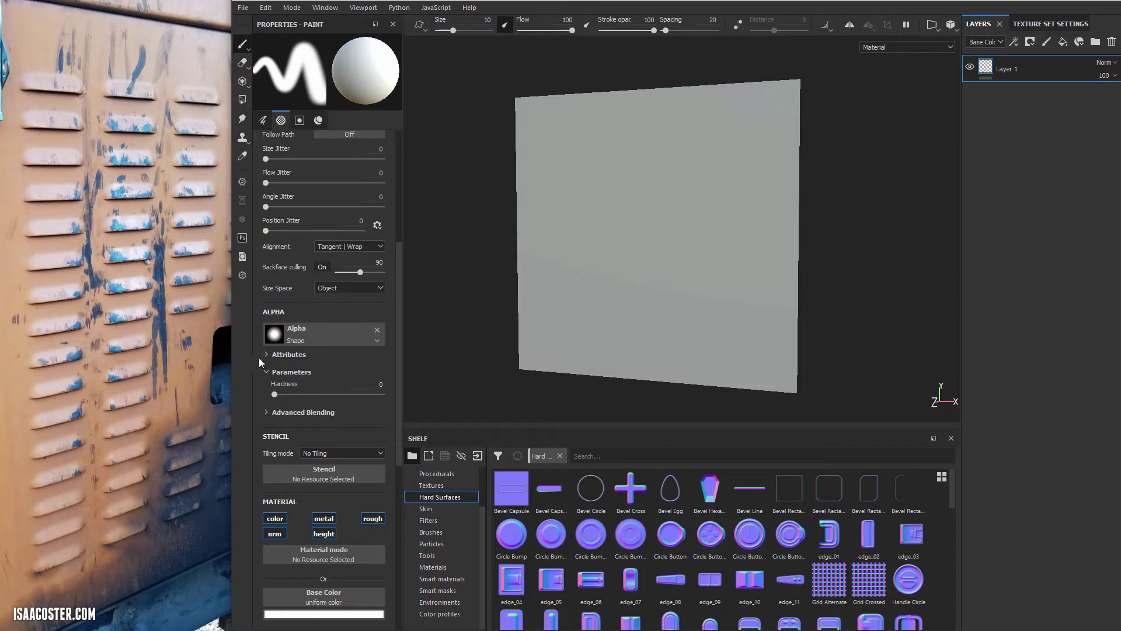
alt+drag(453, 297, 460, 305)
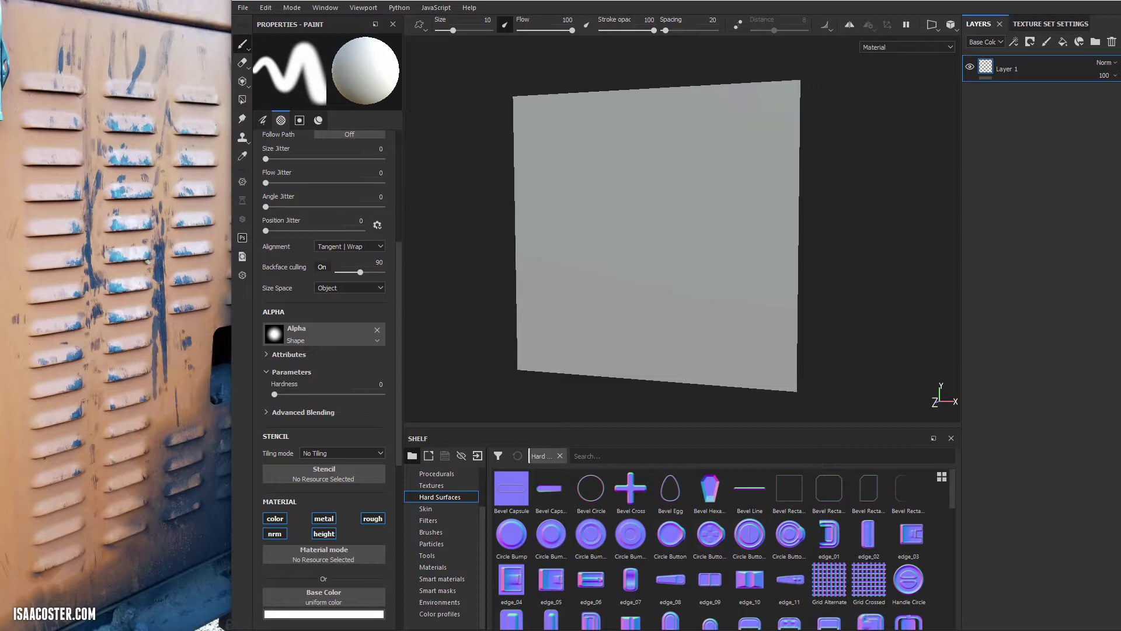
- Return to Maya and tumble the view closer around the vent_high mesh
key(alt+Tab)
alt+drag(506, 434, 503, 434)
click(448, 310)
alt+right_drag(466, 349, 489, 363)
alt+drag(489, 363, 475, 396)
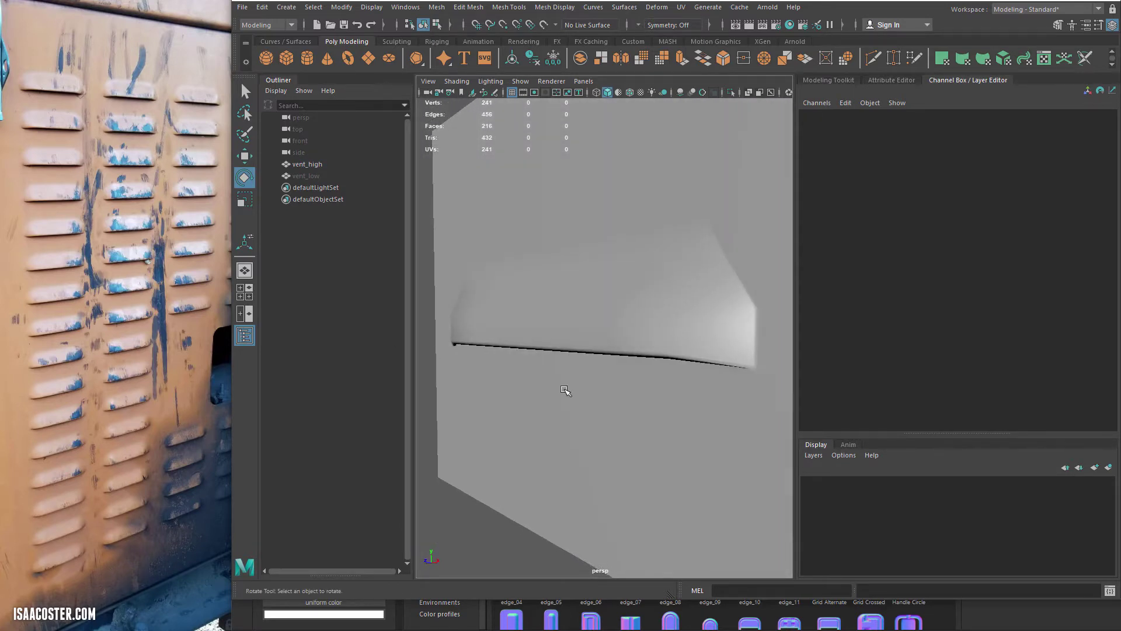
- Select vent_high and check it in Front view before returning to the perspective view
click(565, 387)
key(space)
drag(601, 383, 601, 403)
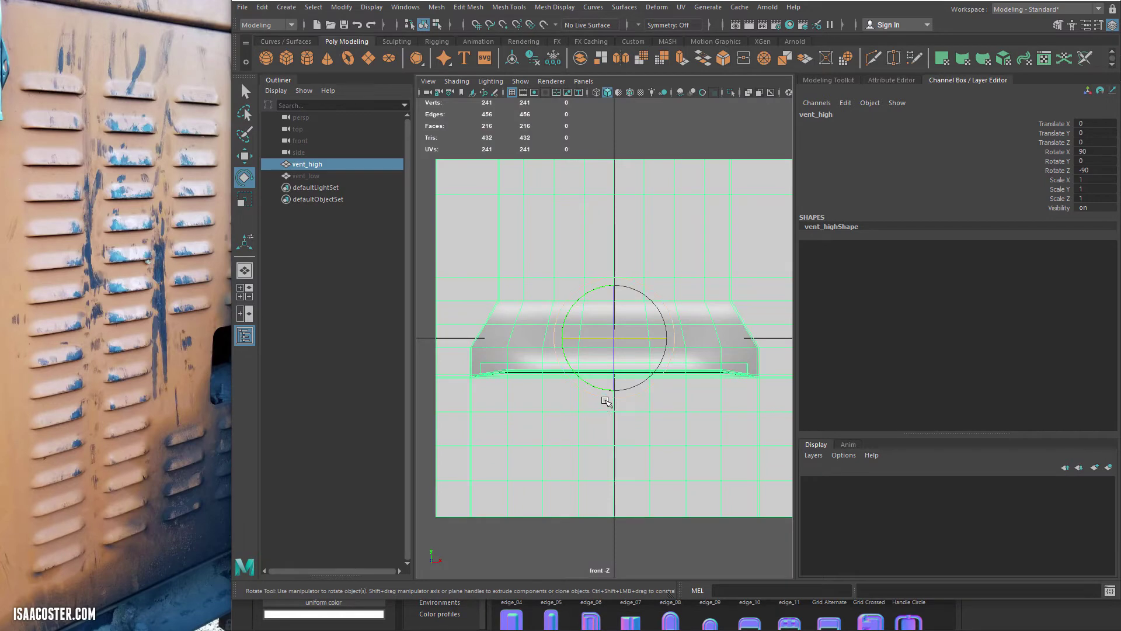
key(space)
drag(671, 430, 660, 403)
- Turn on vent_high's smooth preview with 3 and tumble around to inspect the rounded bump
key(3)
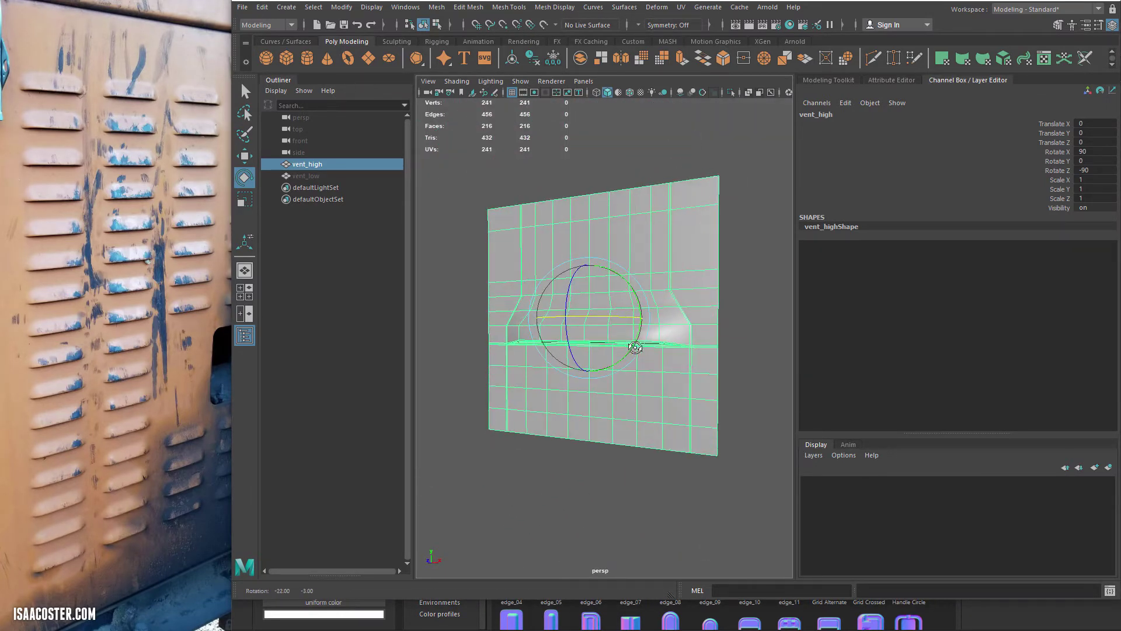
click(610, 486)
mouse_move(609, 486)
alt+mouse_down()
mouse_move(651, 483)
mouse_move(601, 483)
mouse_move(643, 481)
mouse_move(625, 476)
alt+mouse_up()
alt+drag(478, 286, 496, 313)
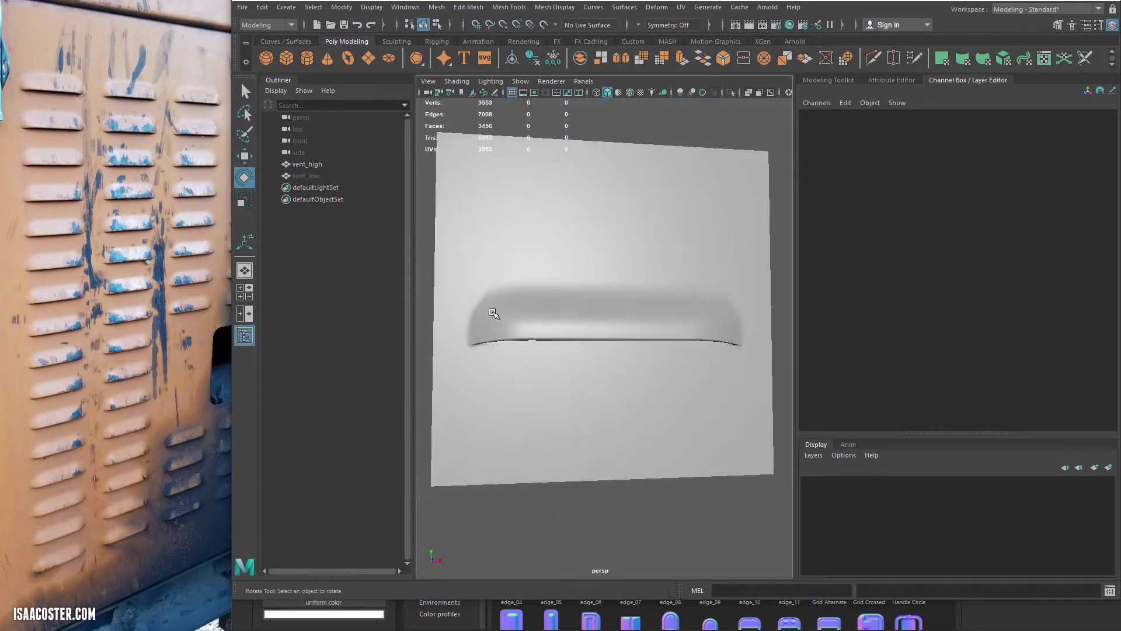
click(482, 261)
alt+drag(531, 273, 528, 173)
click(628, 122)
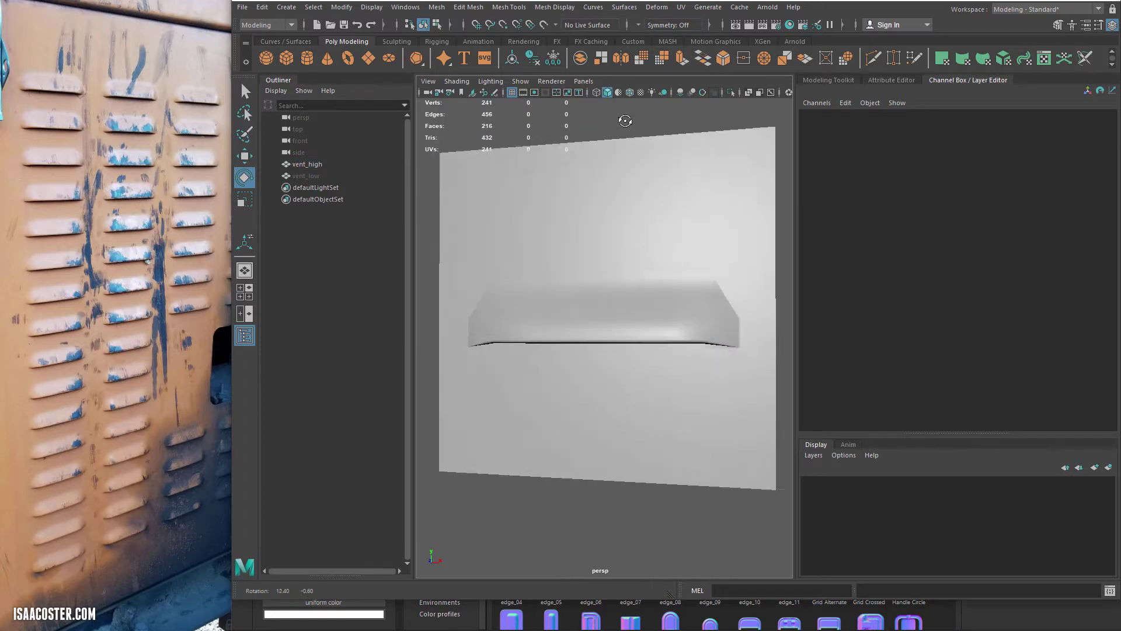
alt+drag(629, 122, 649, 137)
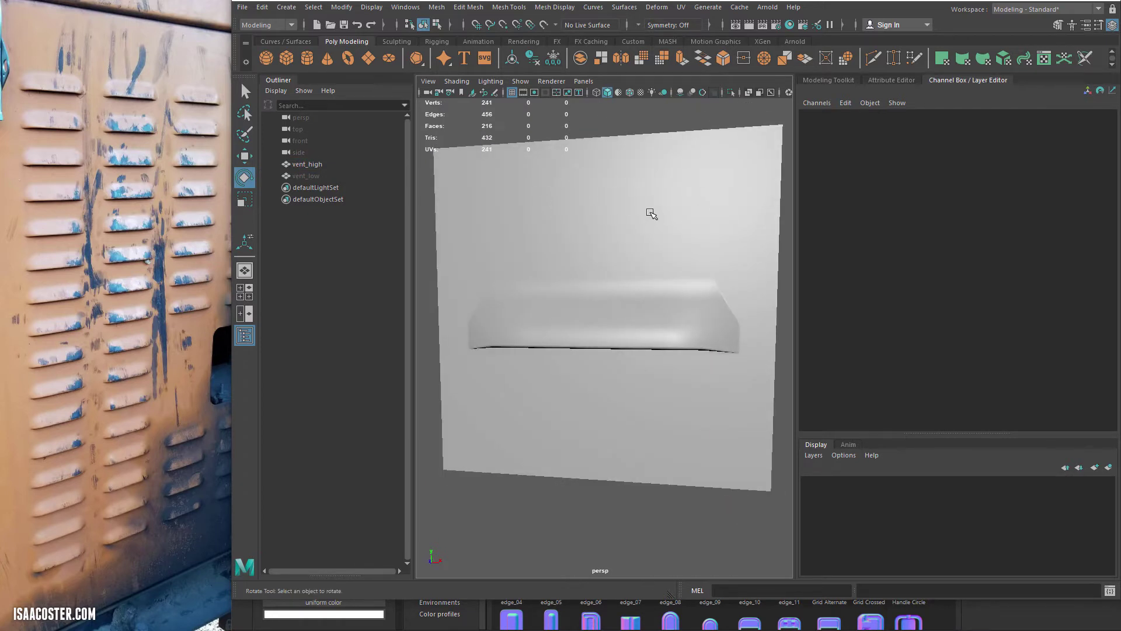
mouse_move(719, 224)
alt+mouse_down()
mouse_move(598, 220)
mouse_move(713, 226)
alt+mouse_up()
- Tumble to edge-on, frontal and side views of the vent, then select vent_low in the scene list
click(681, 229)
click(708, 125)
alt+drag(708, 125, 687, 120)
alt+drag(632, 310, 476, 309)
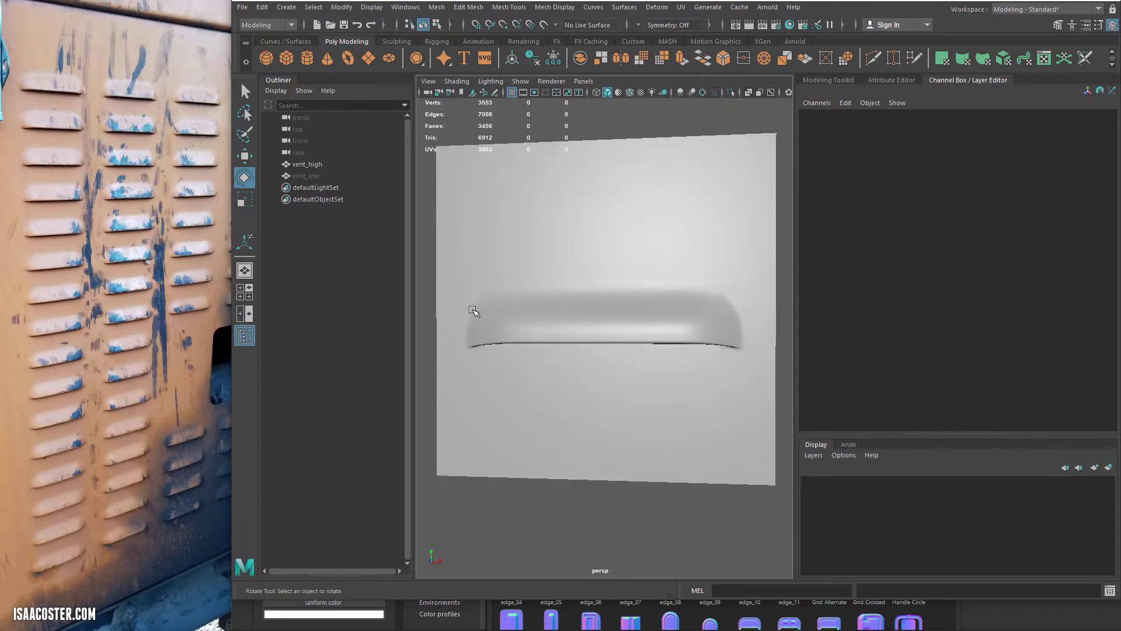
alt+drag(659, 320, 578, 318)
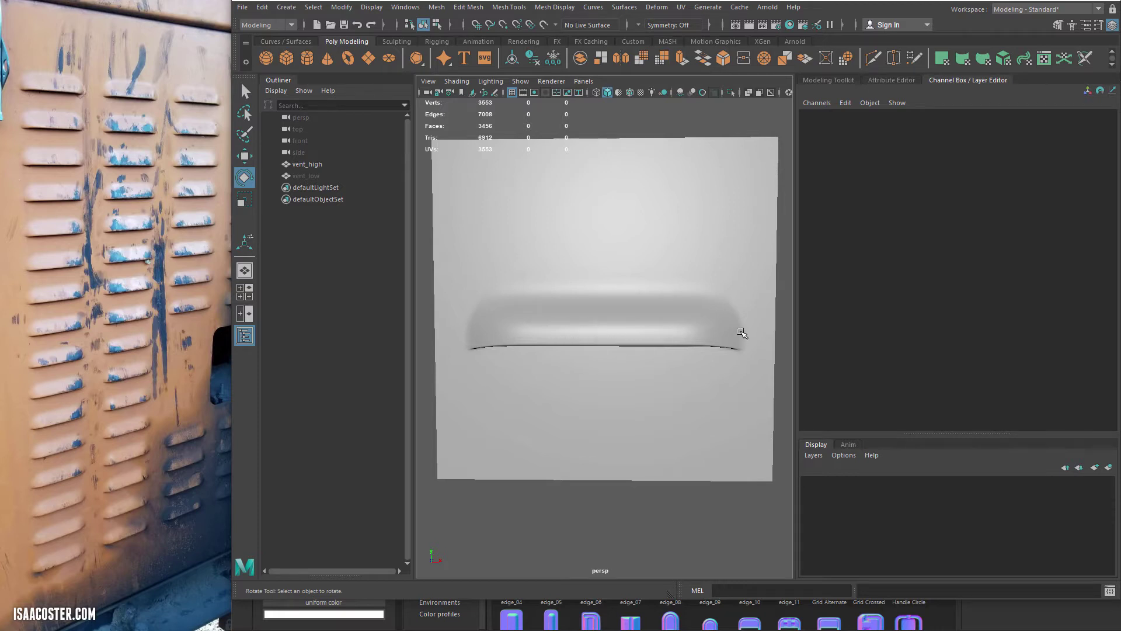
alt+drag(718, 338, 684, 350)
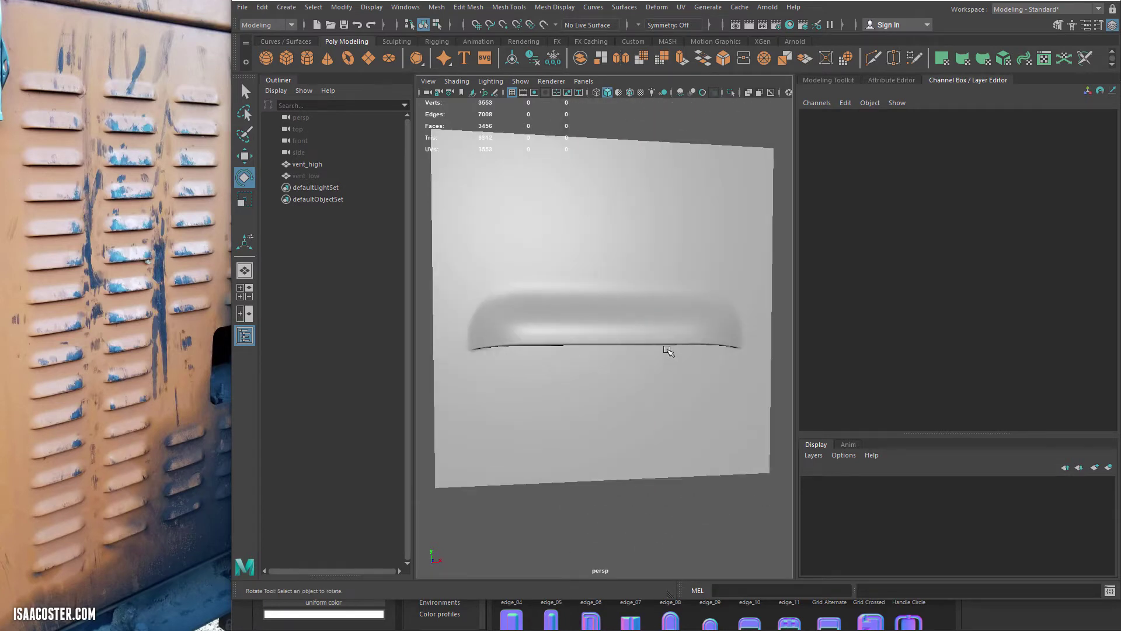
click(309, 175)
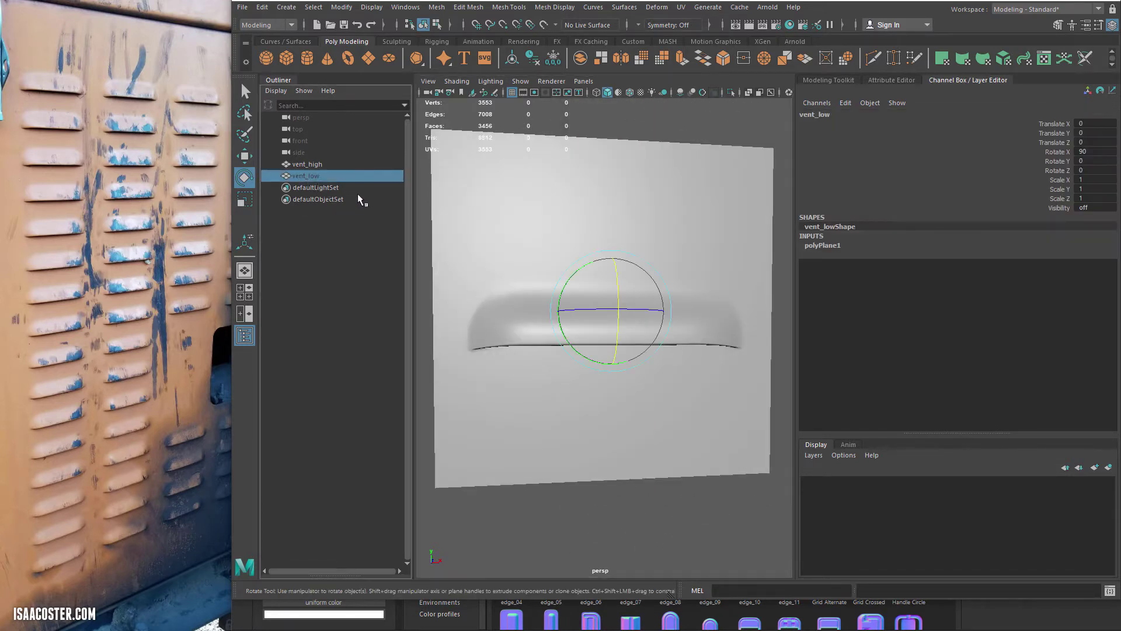
- Unhide the vent_low plane with Shift+H and tumble to compare it with the vent
key(shift+h)
alt+drag(568, 301, 617, 288)
alt+drag(694, 255, 645, 301)
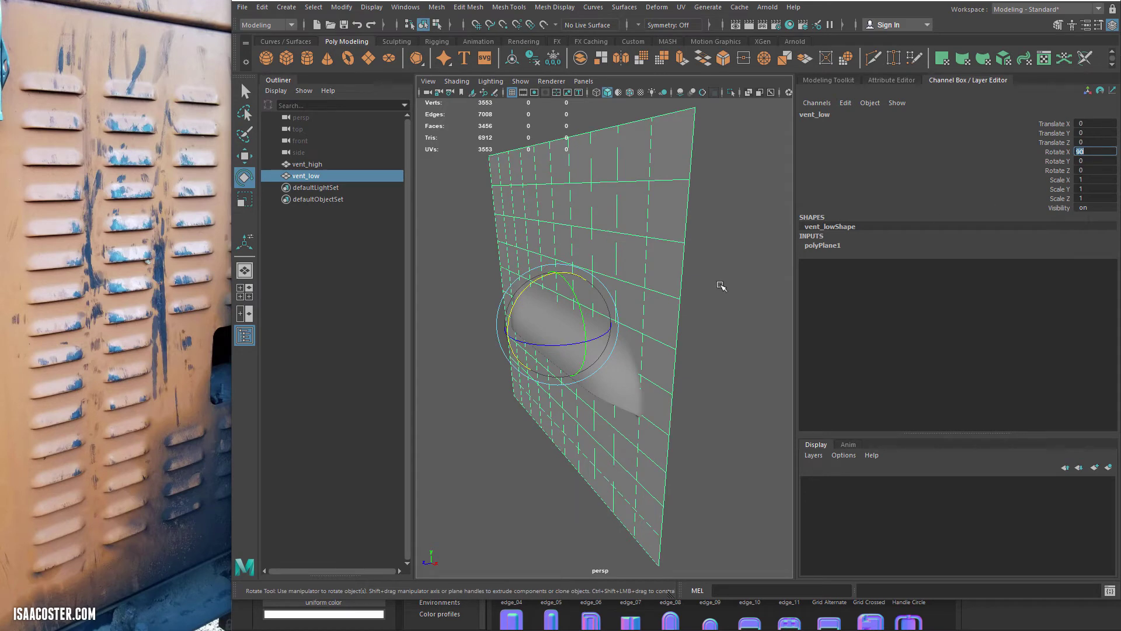
click(726, 293)
click(593, 298)
alt+drag(593, 298, 695, 315)
- Select the low-poly plane and hide it again with Ctrl+H
click(679, 313)
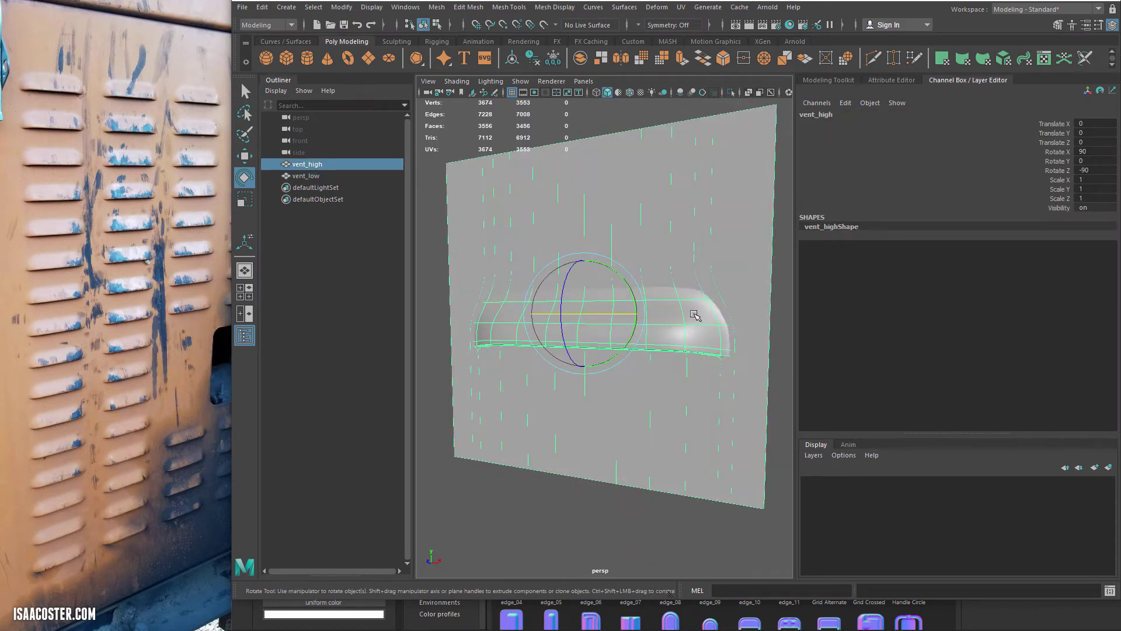
click(696, 248)
key(ctrl+h)
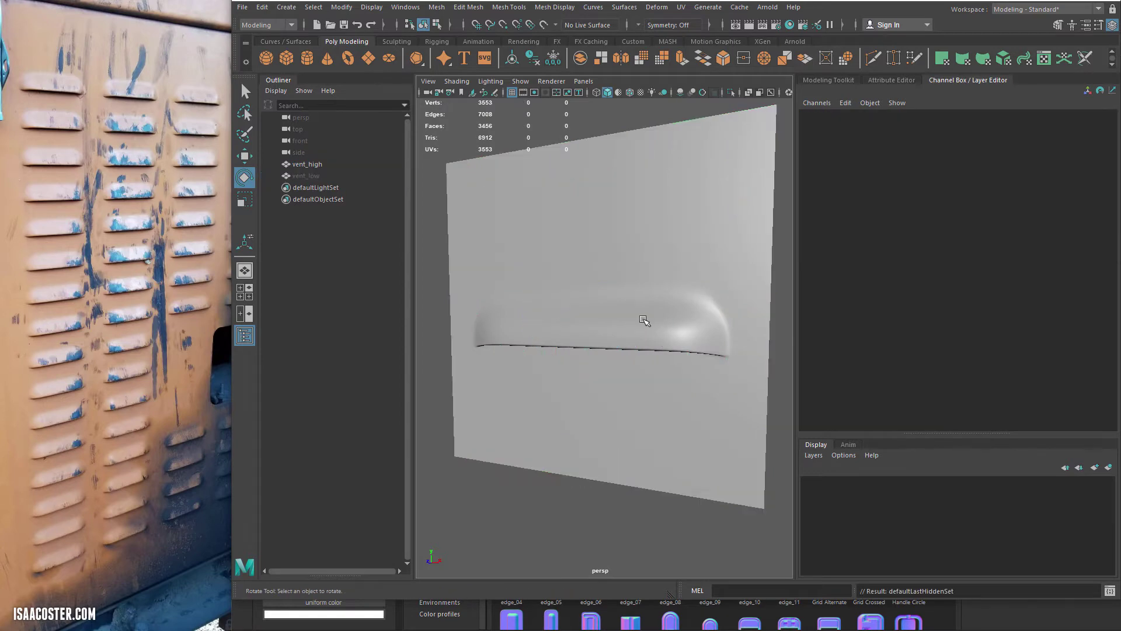
- Select vent_high and return it to its unsmoothed 241-vertex base cage
click(559, 293)
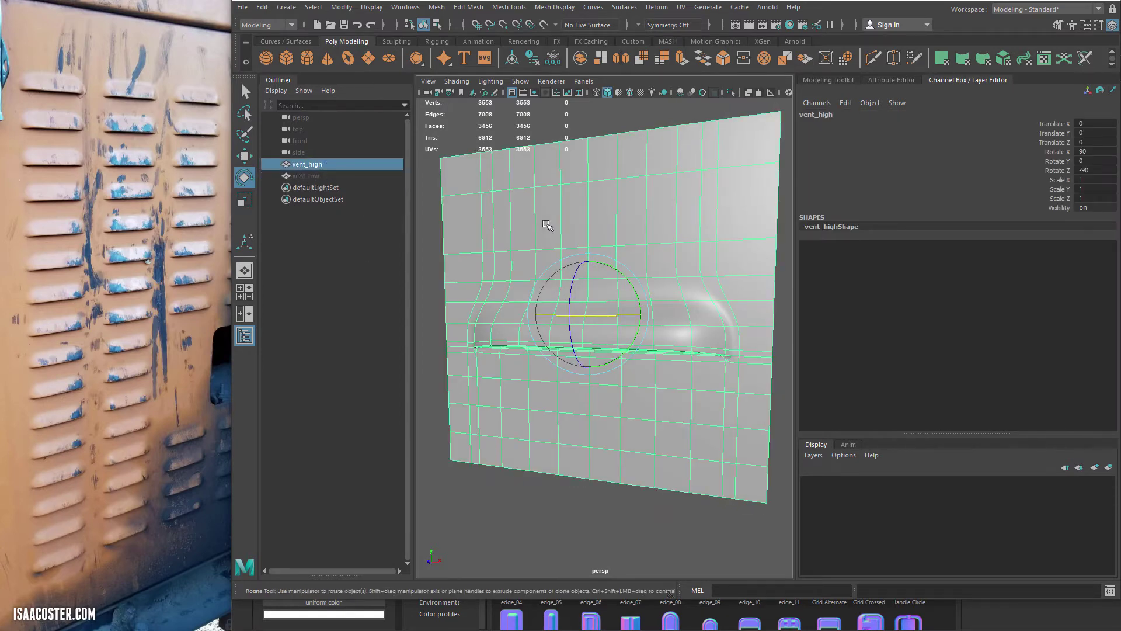
alt+drag(629, 300, 636, 258)
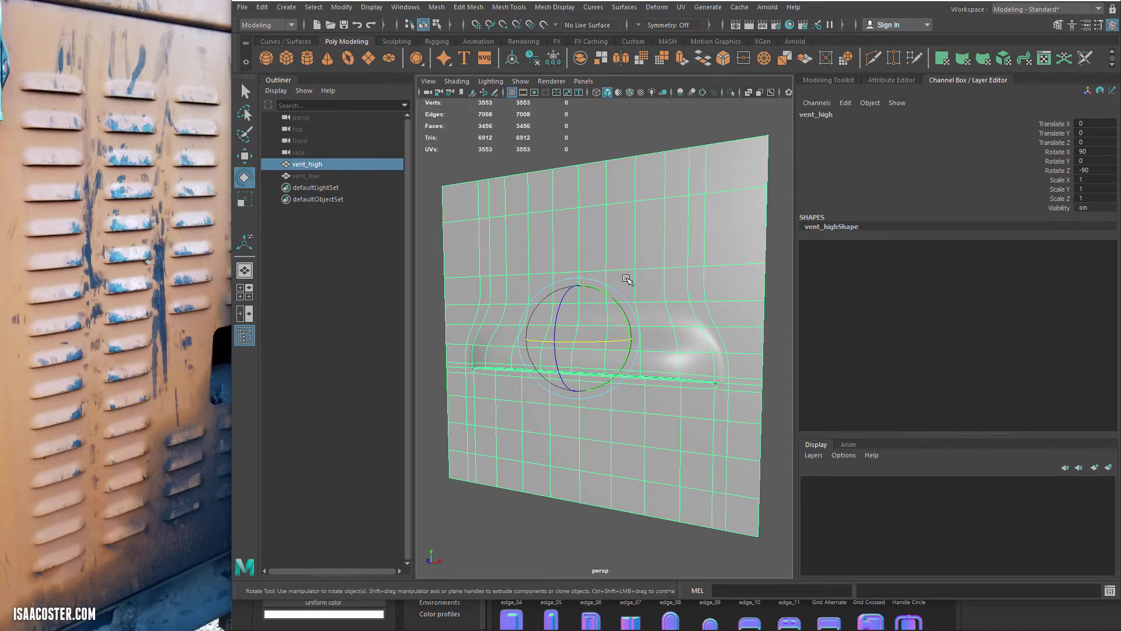
key(1)
key(3)
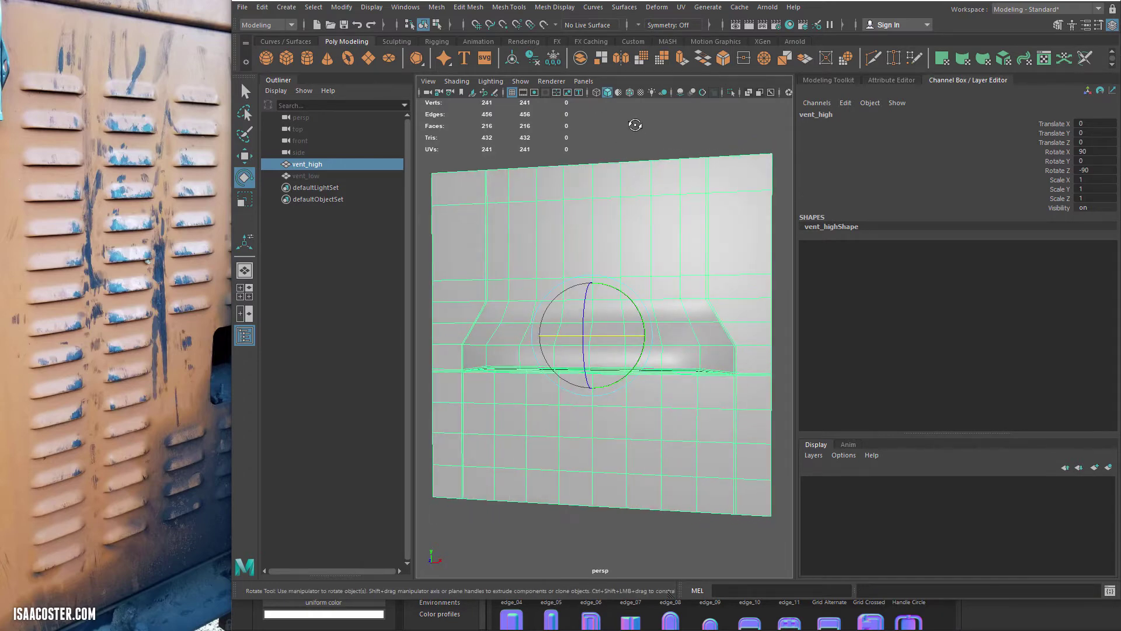
click(634, 121)
- Apply Mesh > Smooth to vent_high with 3 division levels, giving 14017 vertices and 13824 faces
click(570, 220)
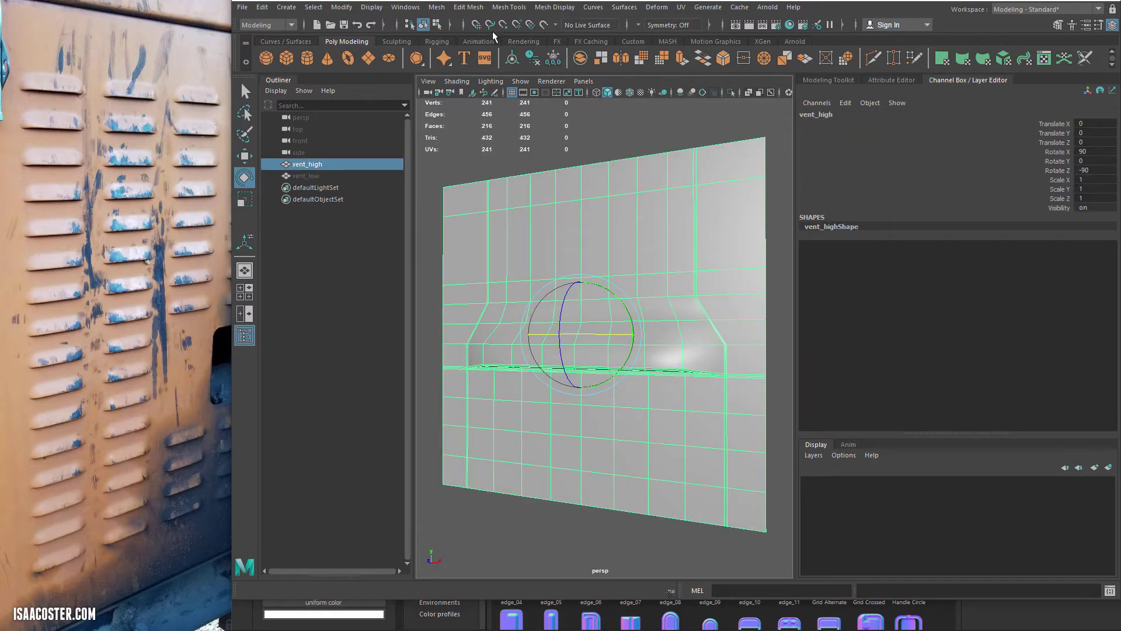
click(436, 7)
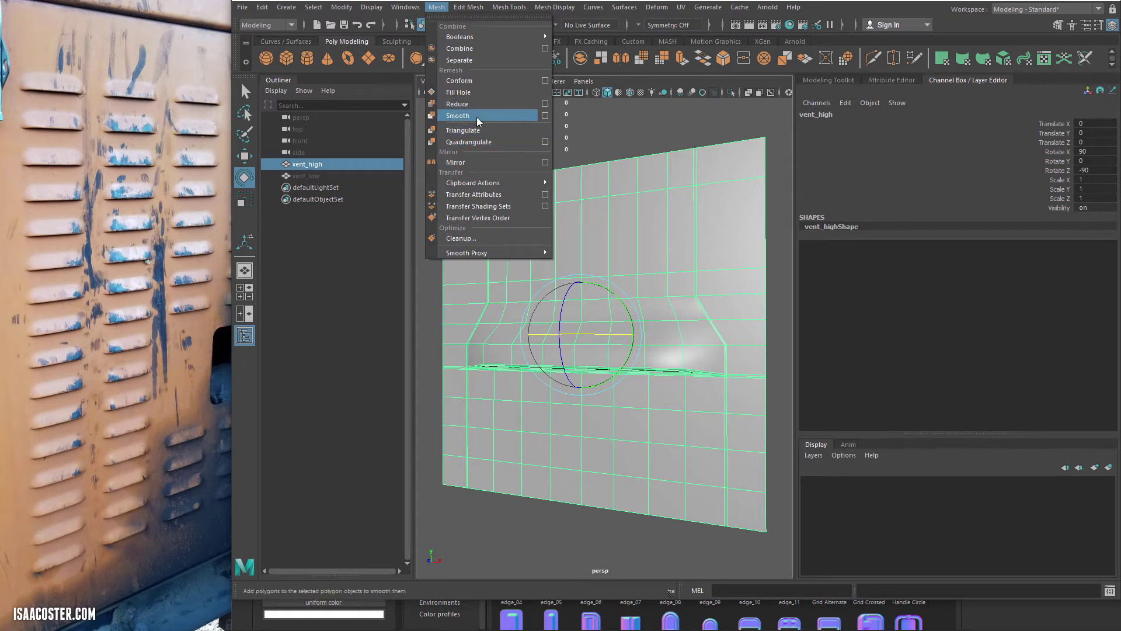
click(540, 121)
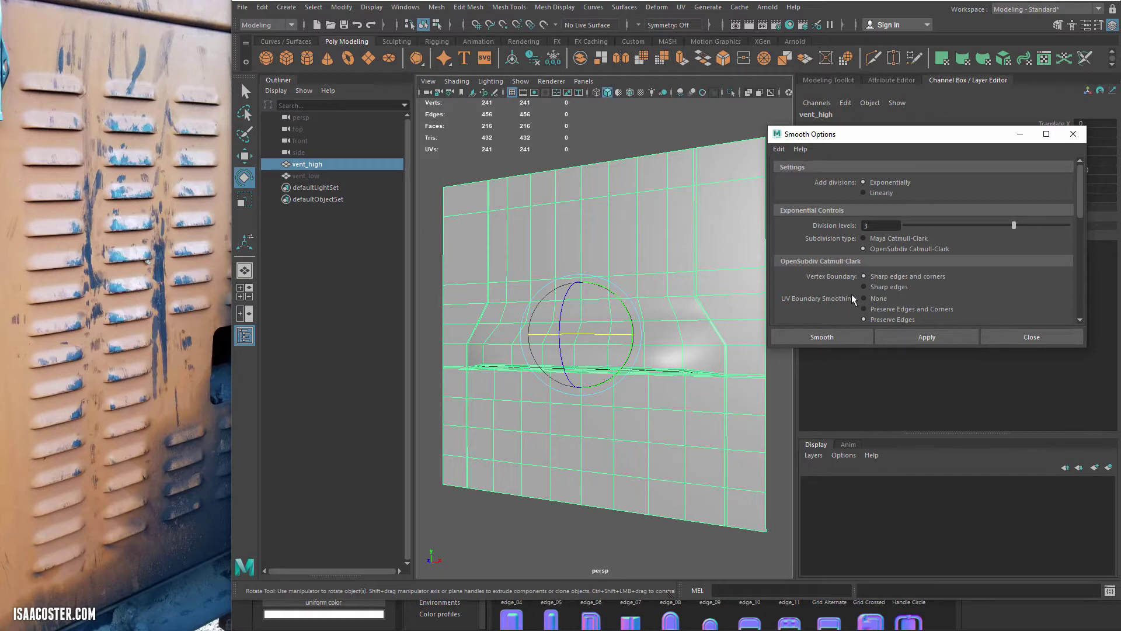
scroll(921, 317, down, 1)
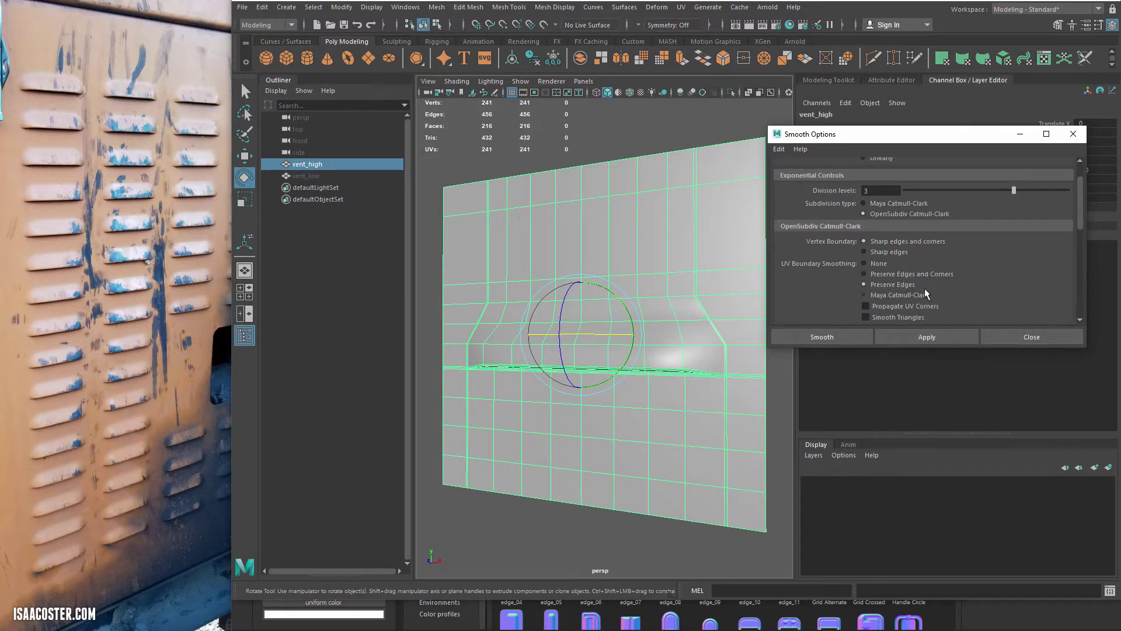
click(934, 338)
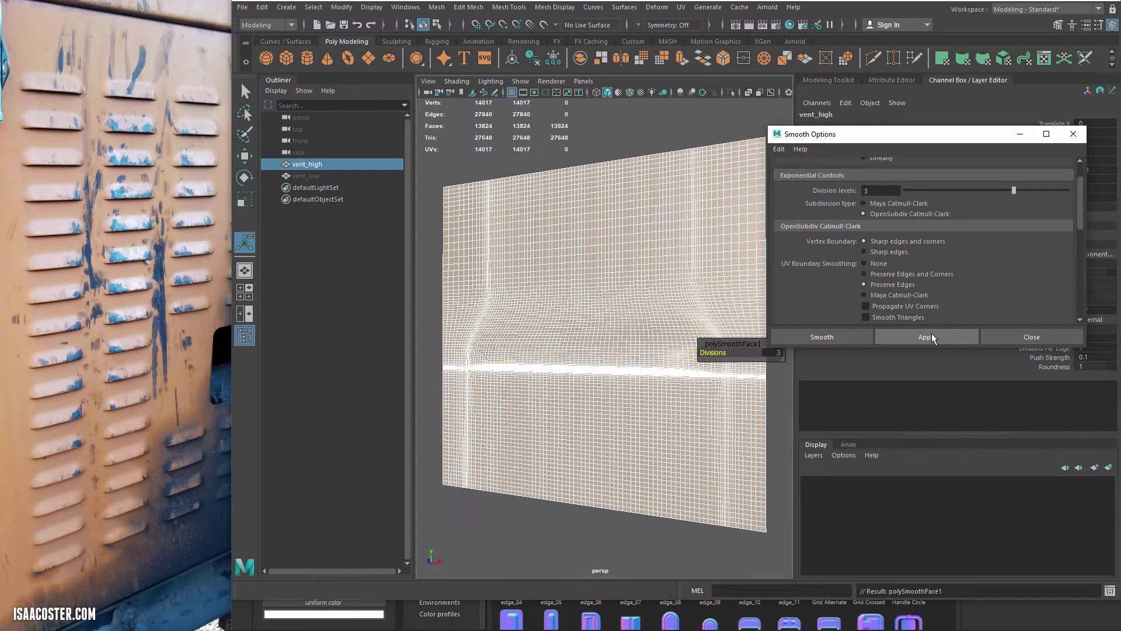
click(1018, 138)
- Try polySmoothFace1 Divisions at 1 in the Channel Box, then set it back to 3
click(699, 130)
alt+drag(699, 130, 723, 129)
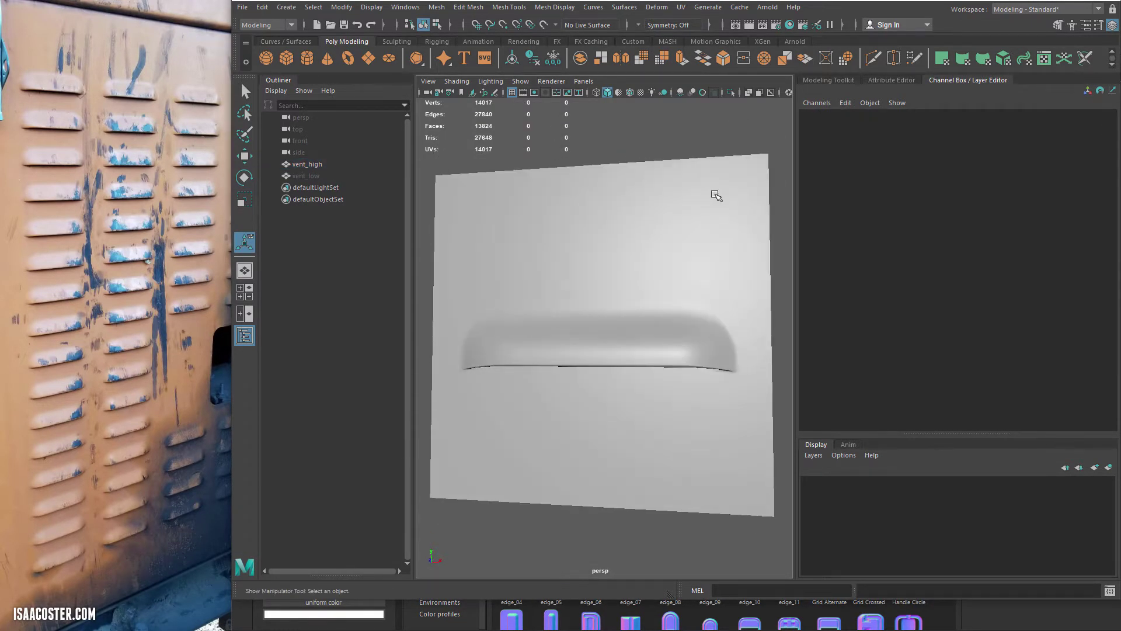
click(716, 196)
click(826, 246)
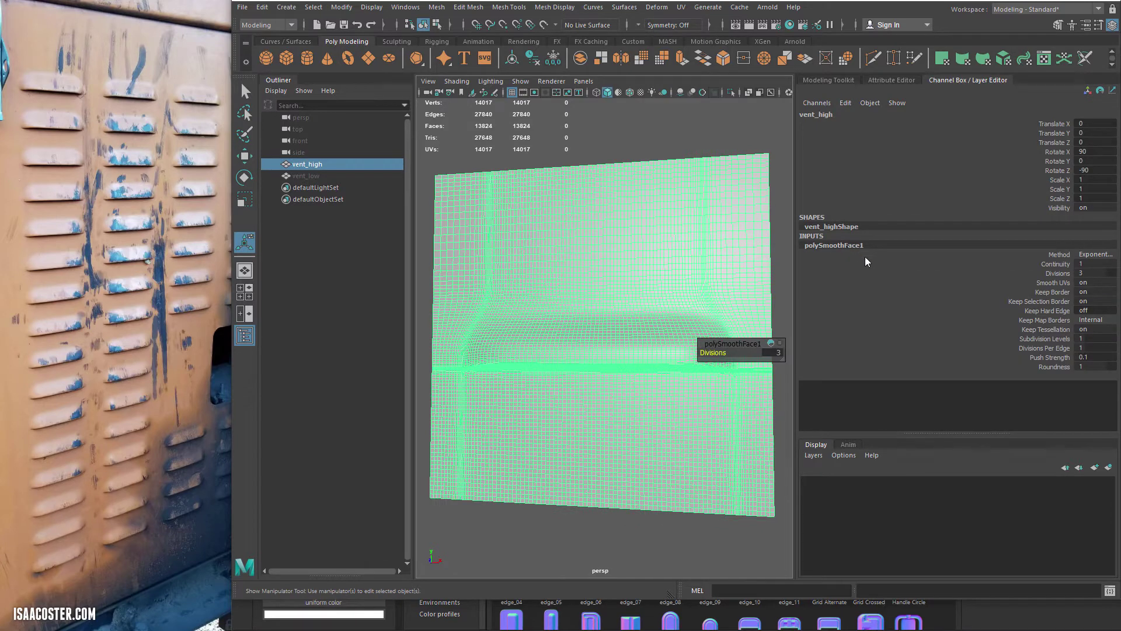
double_click(1080, 273)
text(1)
key(Return)
double_click(1097, 273)
text(3)
key(Return)
- Orbit around the 3-division vent_high mesh to inspect its dense surface
alt+drag(785, 273, 769, 277)
alt+drag(659, 251, 645, 249)
click(636, 127)
alt+drag(657, 132, 672, 142)
click(718, 236)
alt+drag(697, 286, 655, 276)
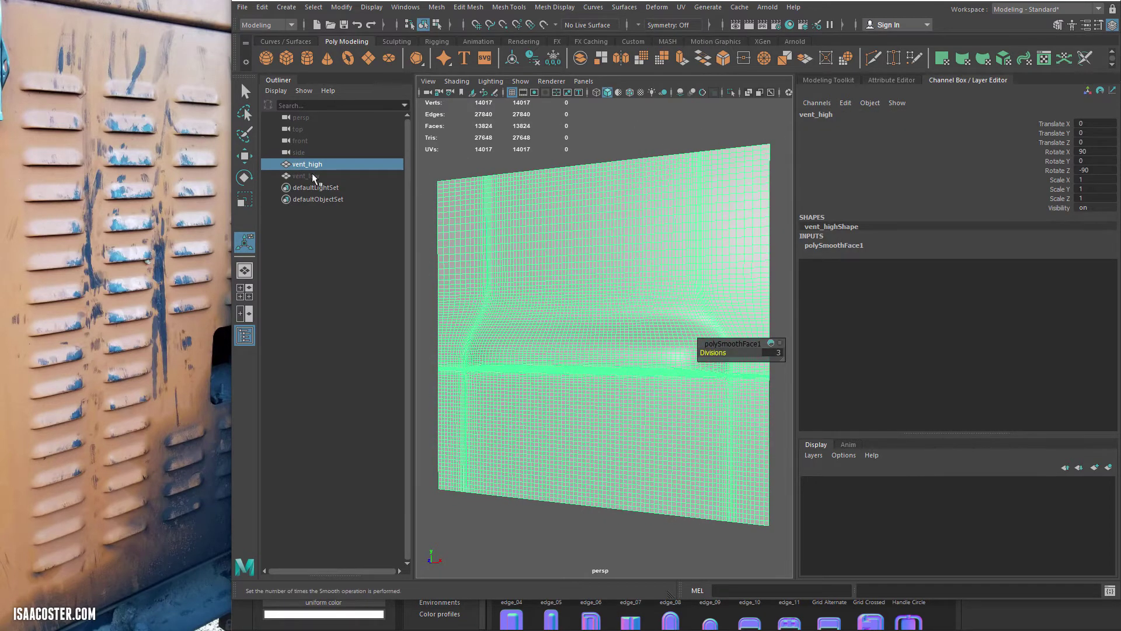
alt+drag(629, 315, 628, 378)
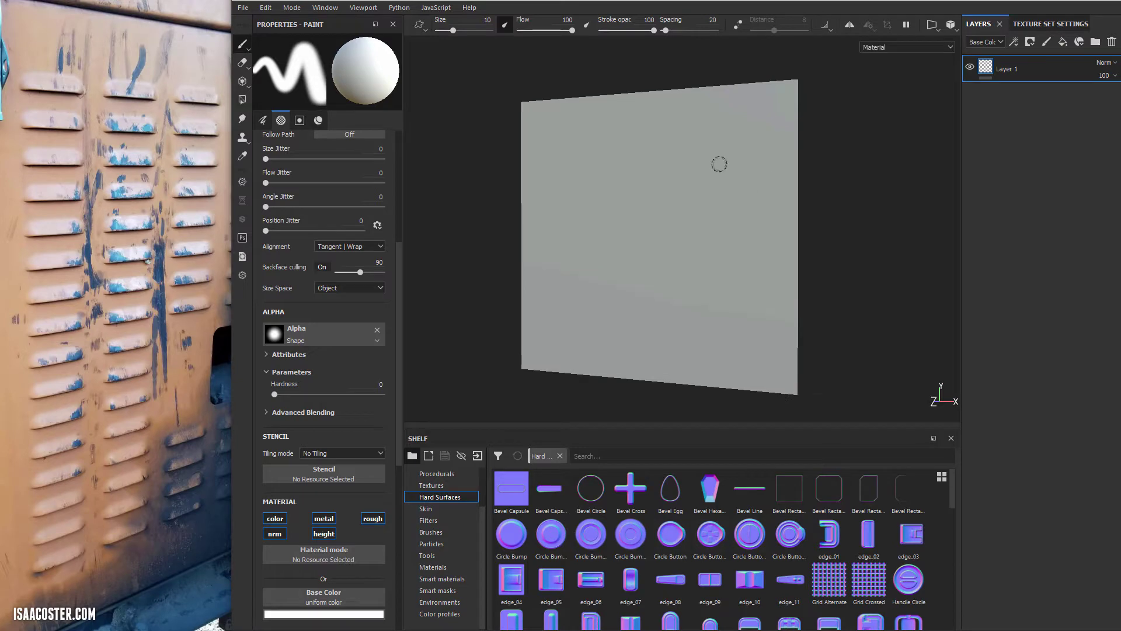
alt+drag(719, 164, 764, 168)
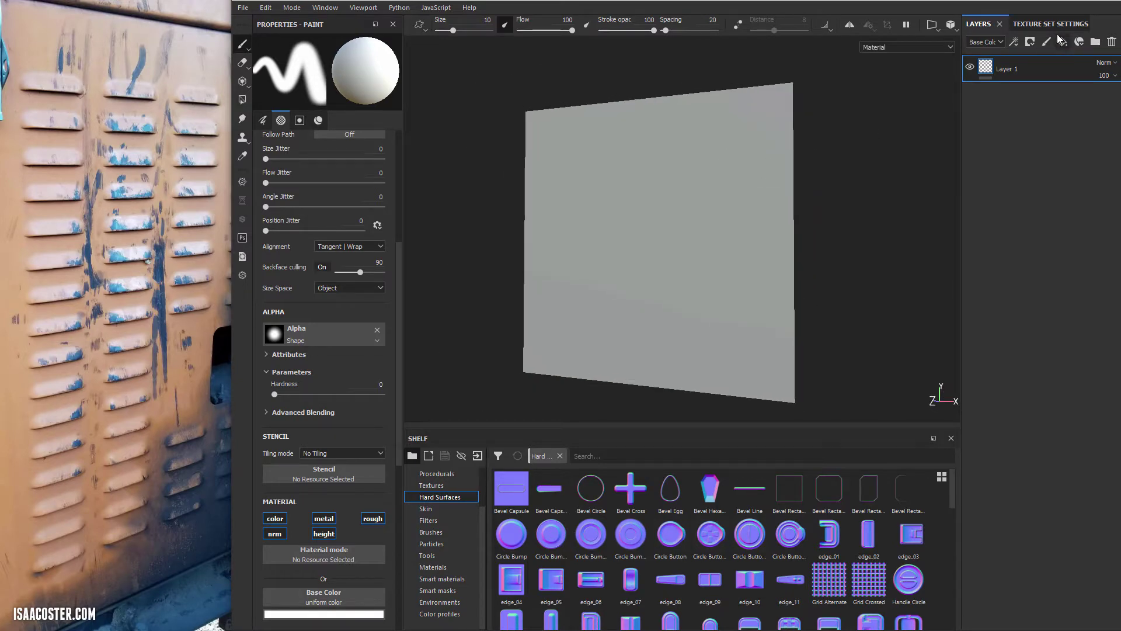
- In Bake Mesh Maps, keep output size 512 and uncheck world space normal, ID, AO and curvature
click(1051, 24)
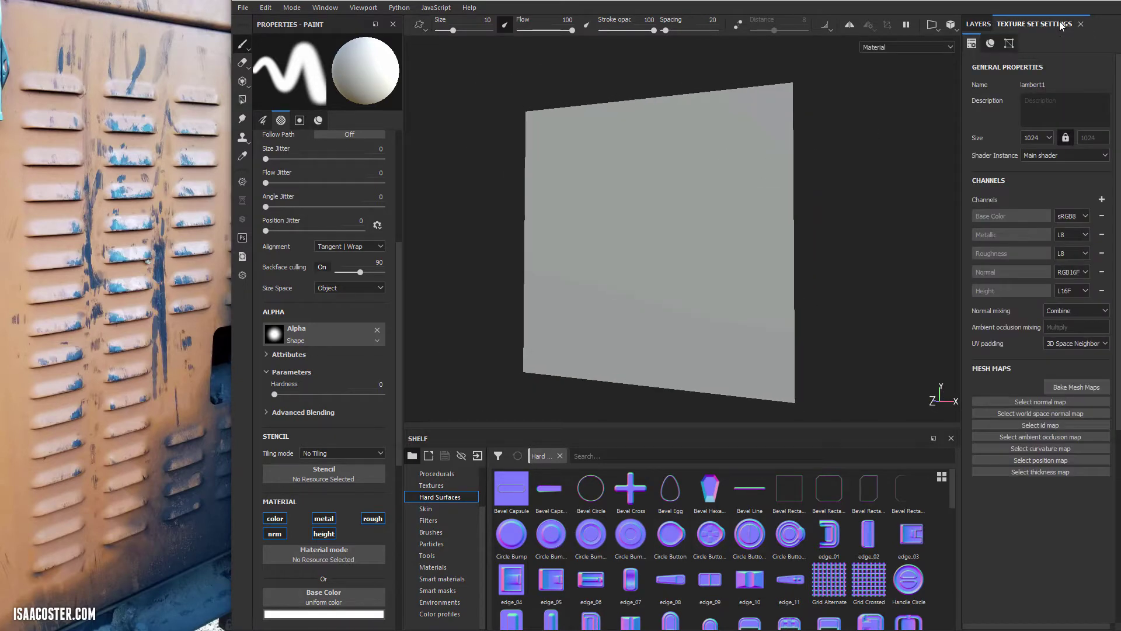
click(1080, 385)
click(699, 159)
click(699, 160)
click(524, 244)
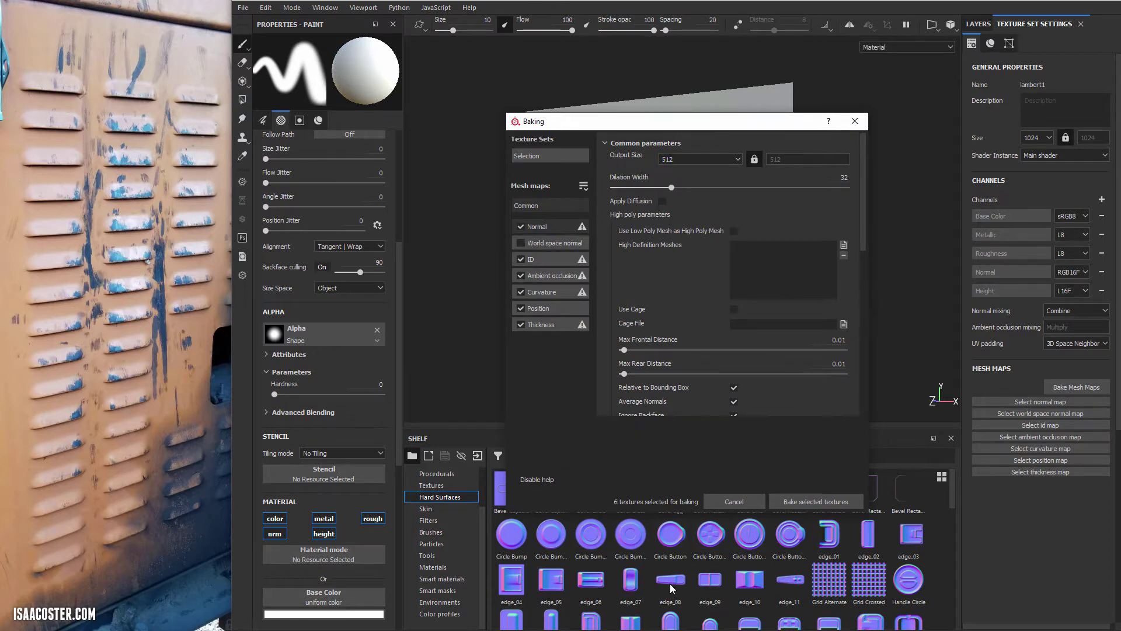
click(520, 259)
click(520, 275)
click(521, 291)
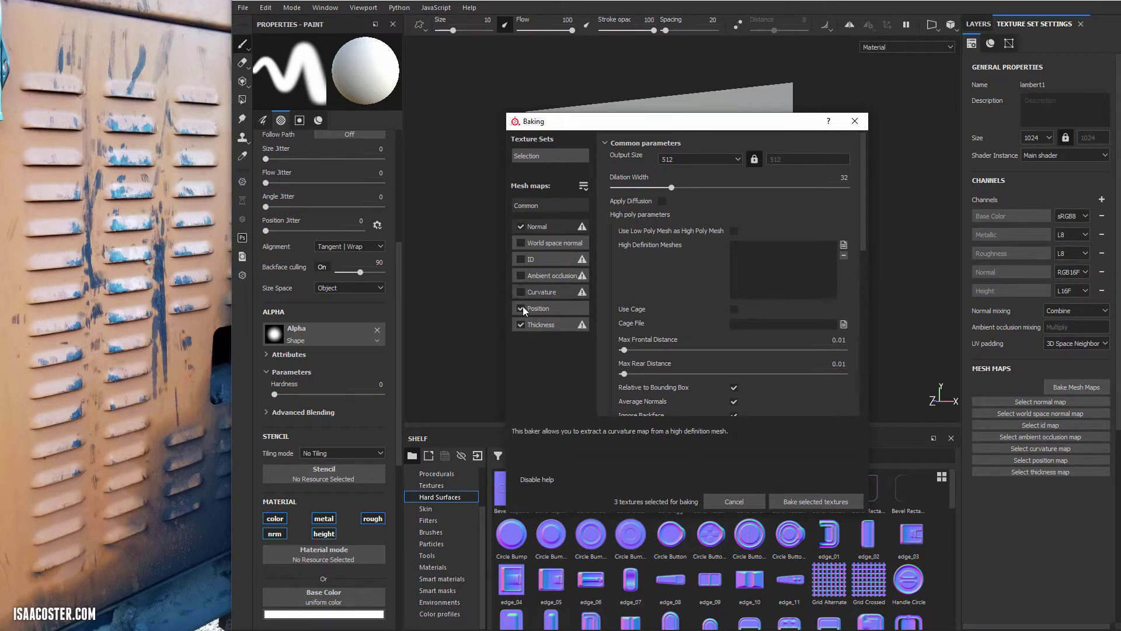
- Use vent_high.fbx as the high-definition mesh, set Antialiasing to Subsampling 2x2, and bake
click(843, 245)
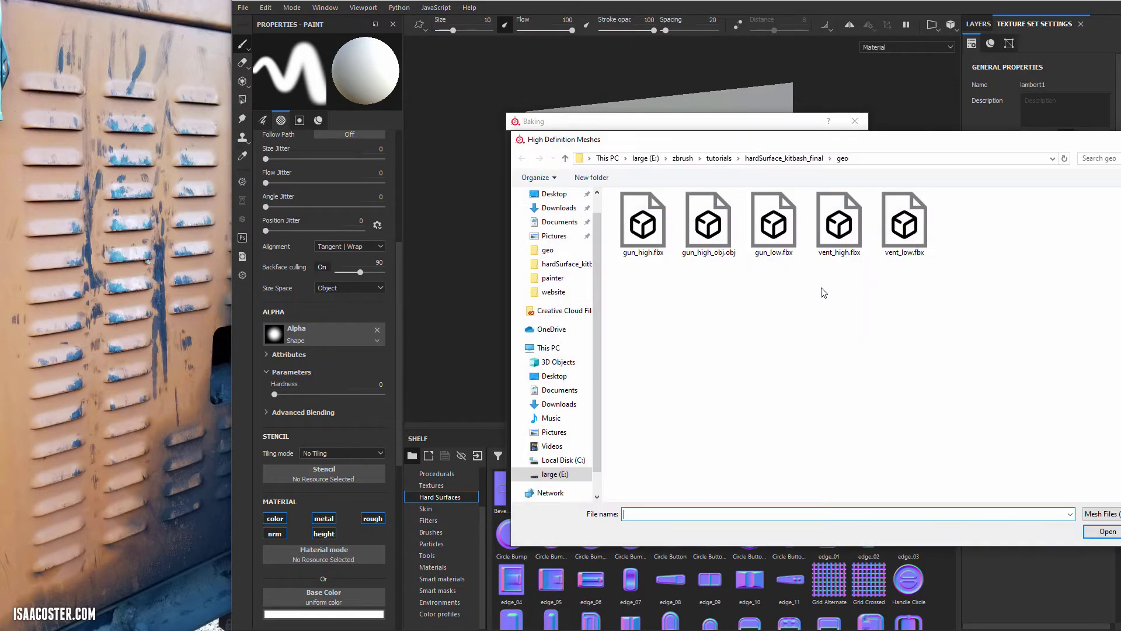
double_click(832, 228)
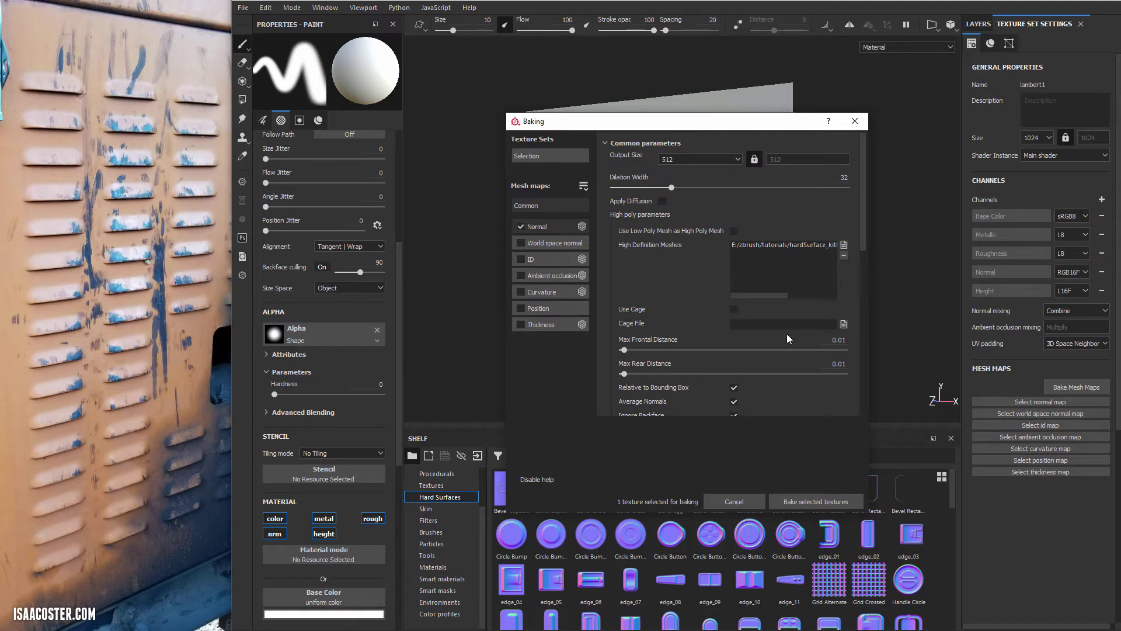
scroll(681, 292, down, 3)
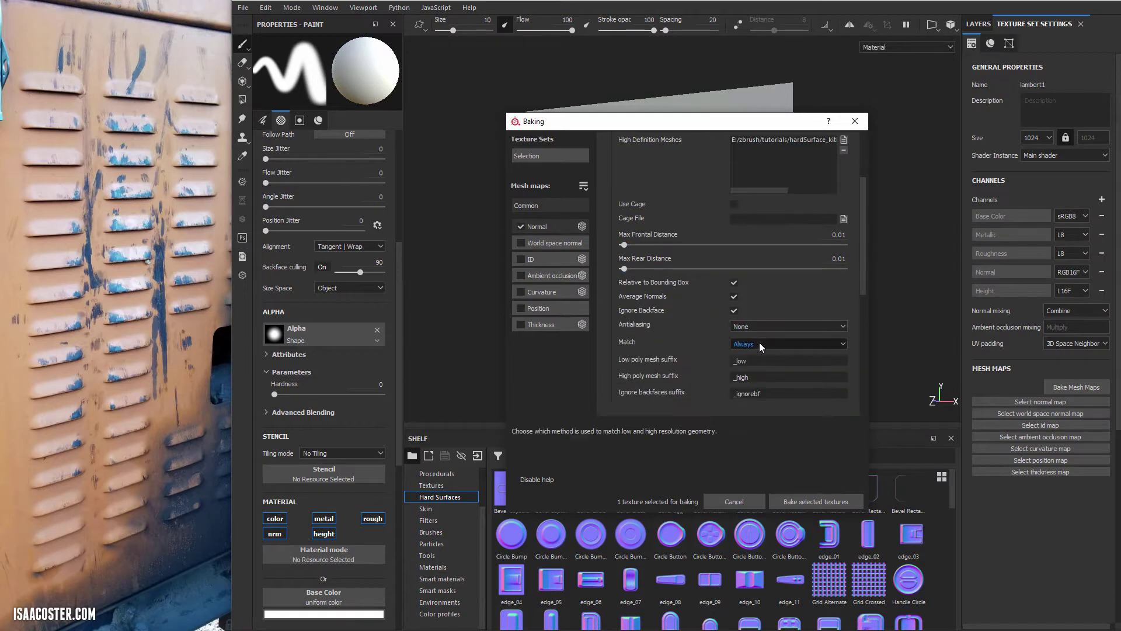
click(769, 327)
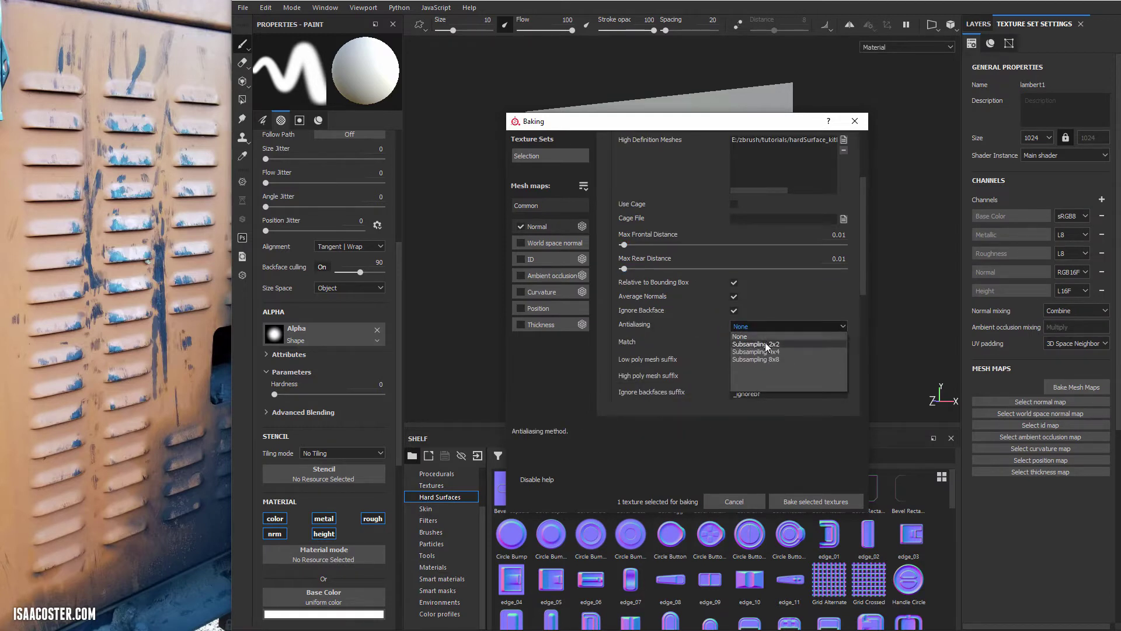
click(768, 345)
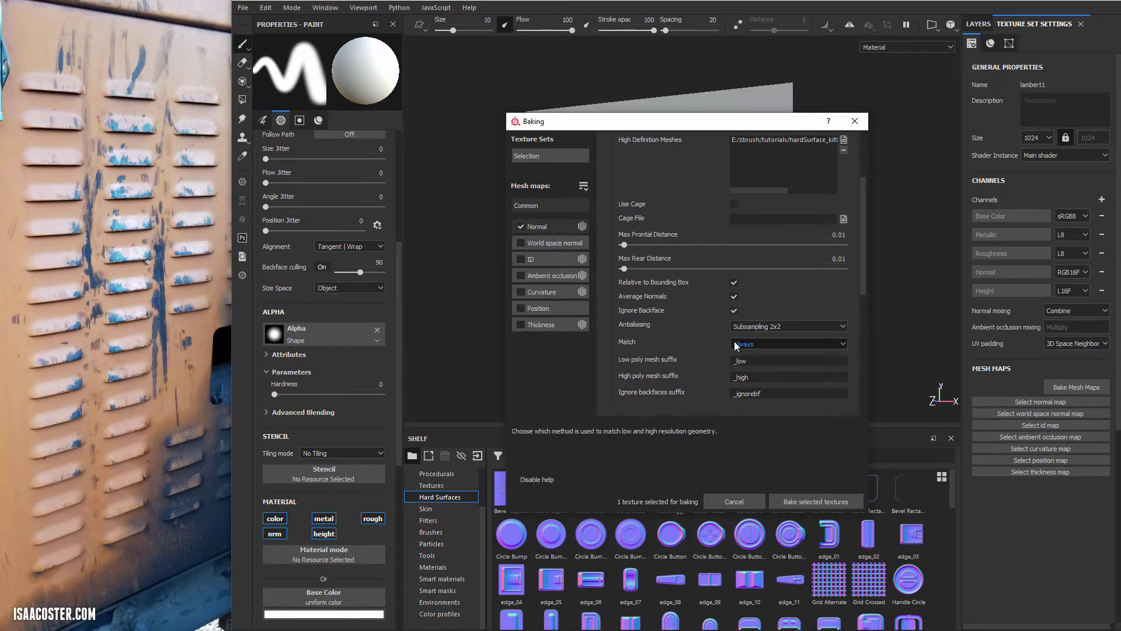
click(738, 322)
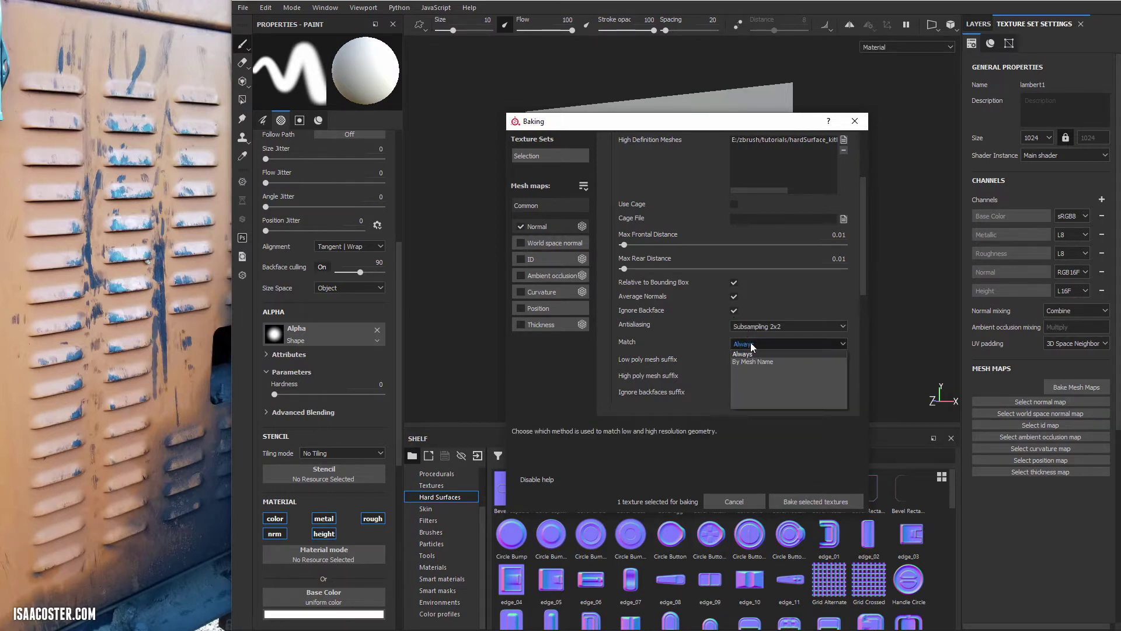
click(759, 352)
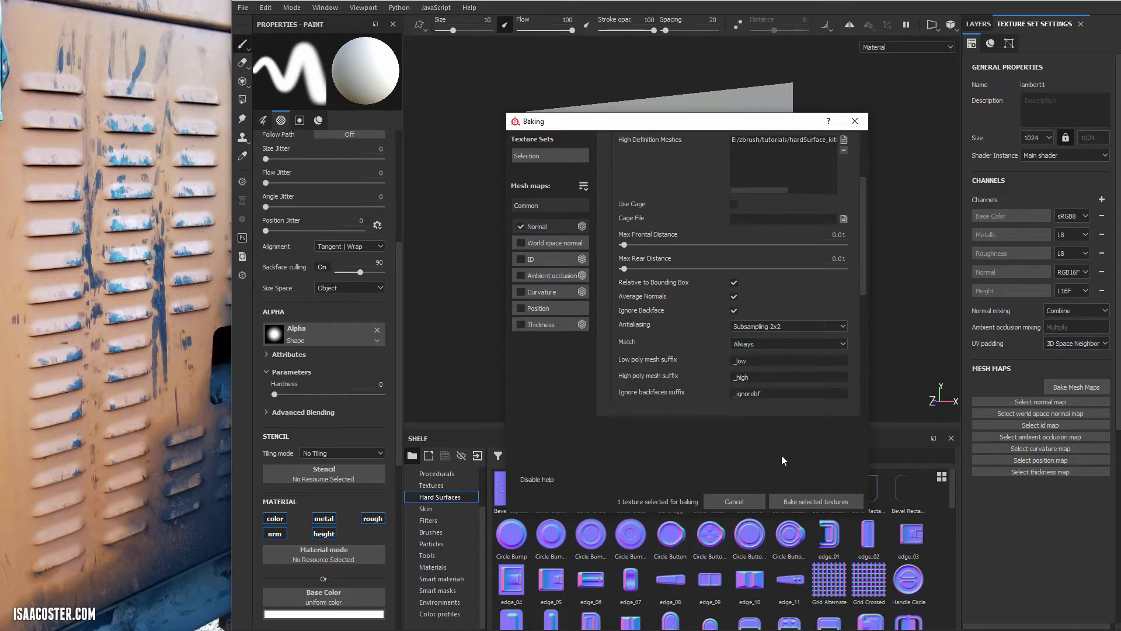
click(828, 504)
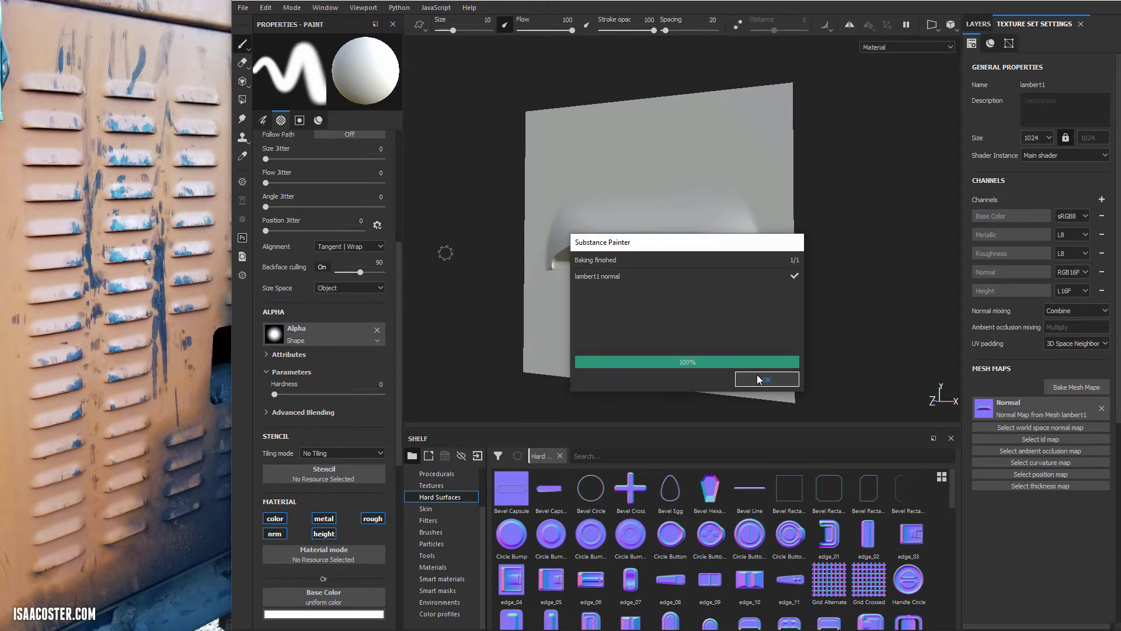
- Inspect the first bake, then rebake the normal map with Max Frontal Distance 0.476
click(757, 379)
mouse_move(601, 288)
alt+mouse_down()
mouse_move(560, 278)
mouse_move(718, 296)
mouse_move(729, 232)
alt+mouse_up()
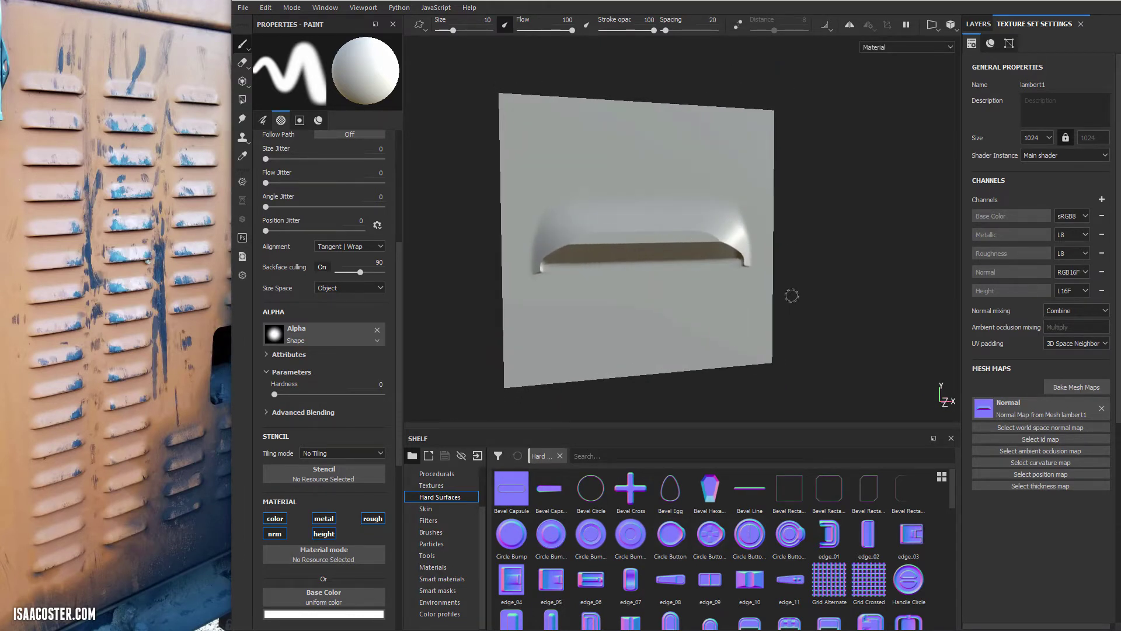
alt+drag(793, 295, 748, 285)
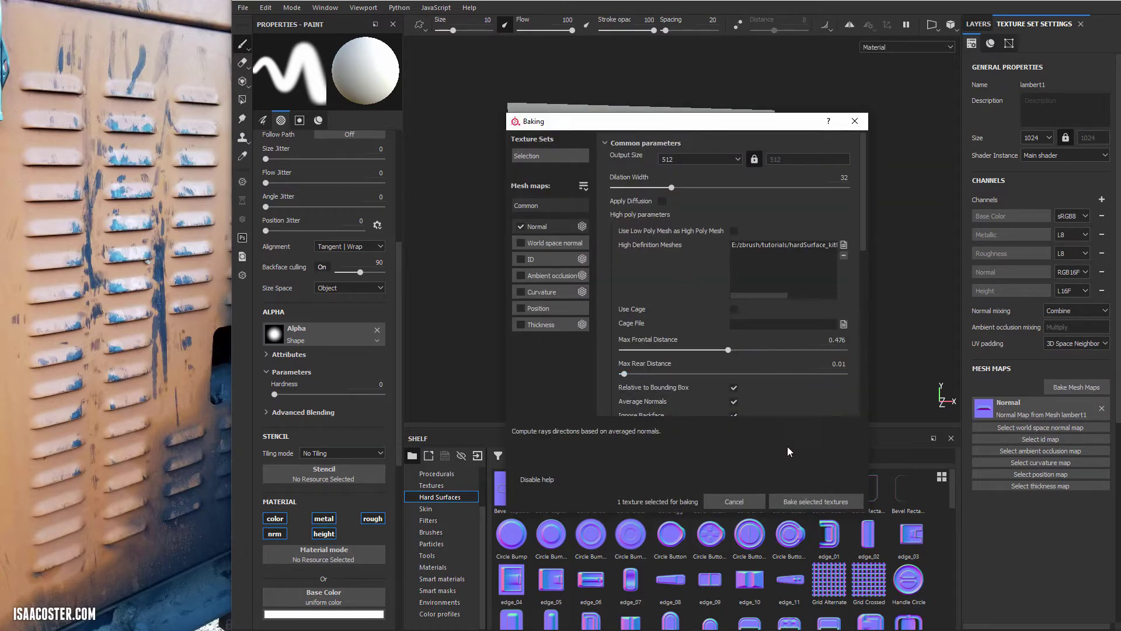
click(809, 501)
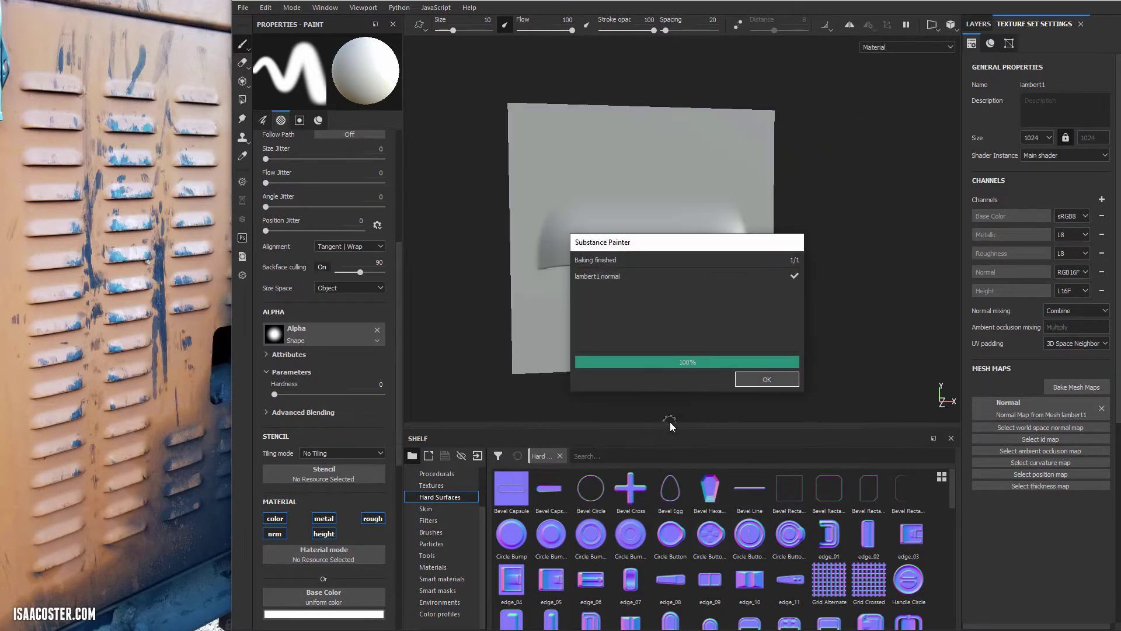
click(770, 379)
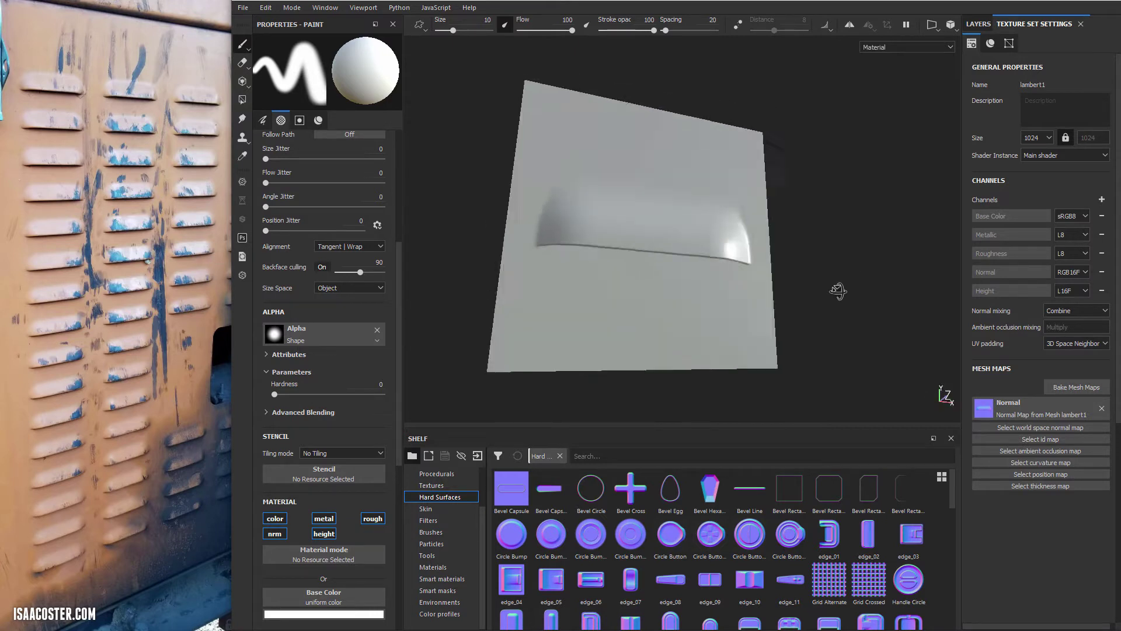
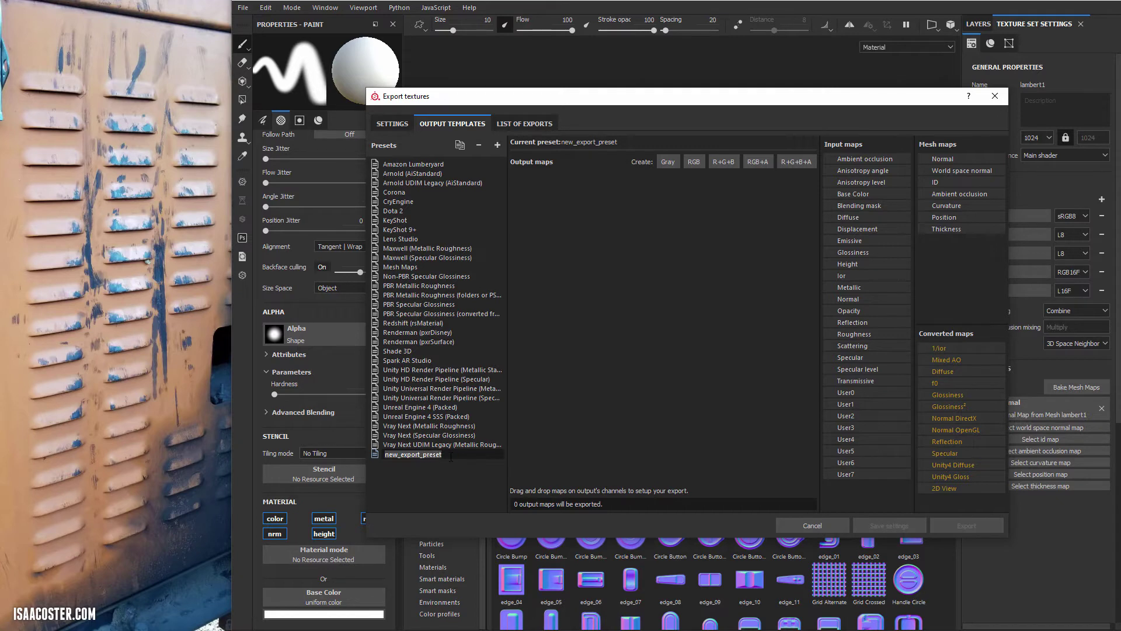
- Name the preset NML and add an RGB output map using Normal DirectX's RGB channels
text(NML)
key(Return)
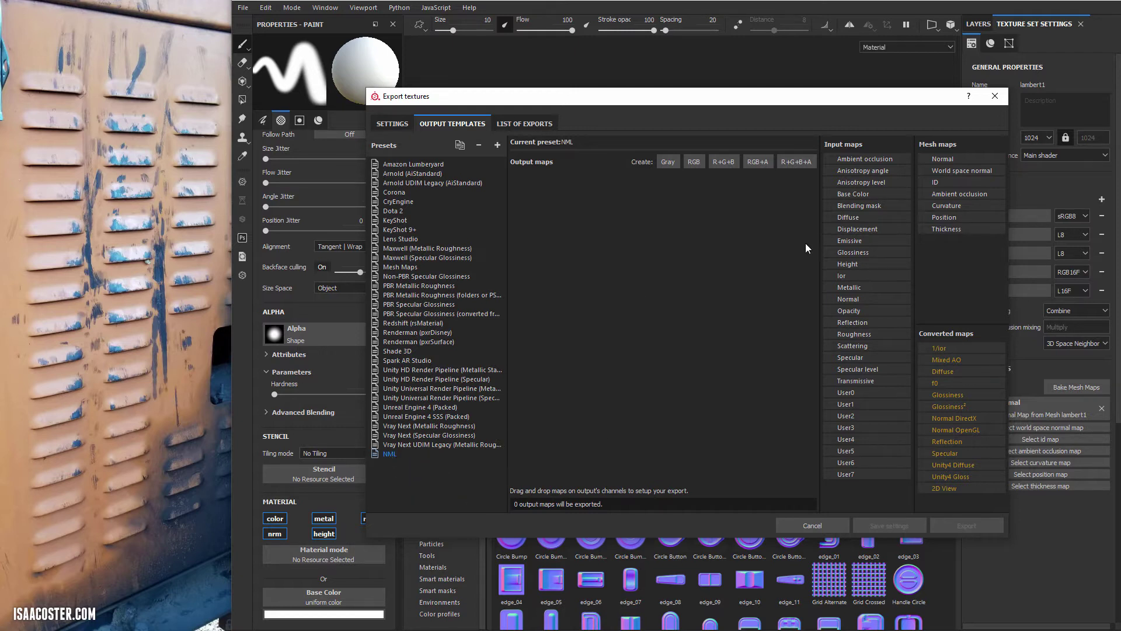
click(693, 164)
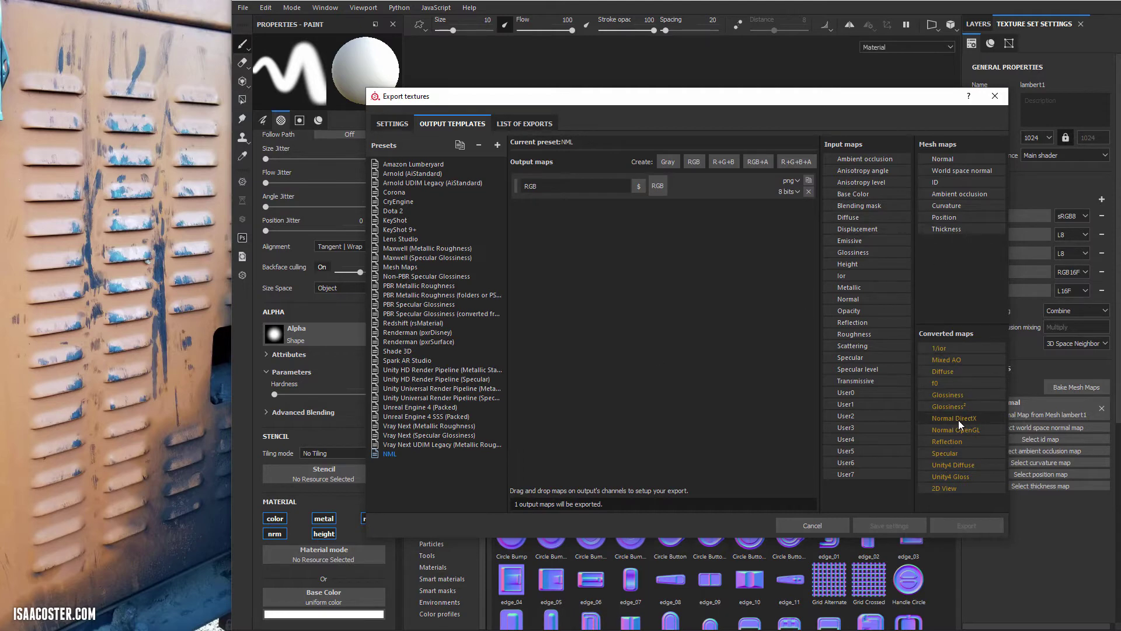
drag(965, 419, 657, 192)
click(700, 208)
- Reassign Normal DirectX as RGB Channels and set the output file format to tga
drag(963, 420, 653, 187)
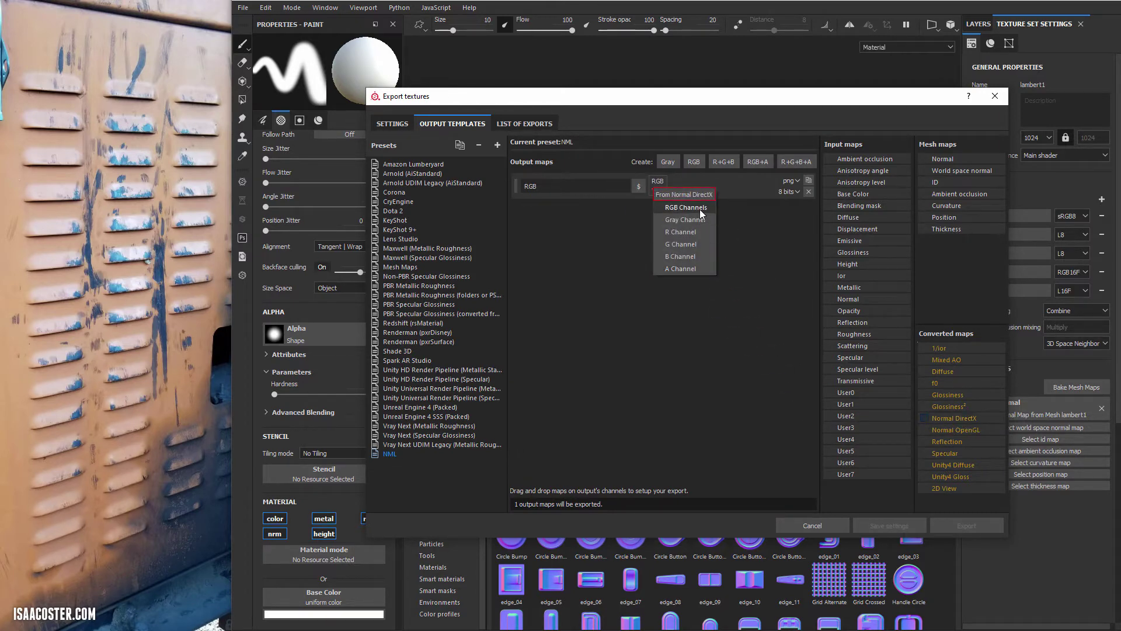
click(700, 208)
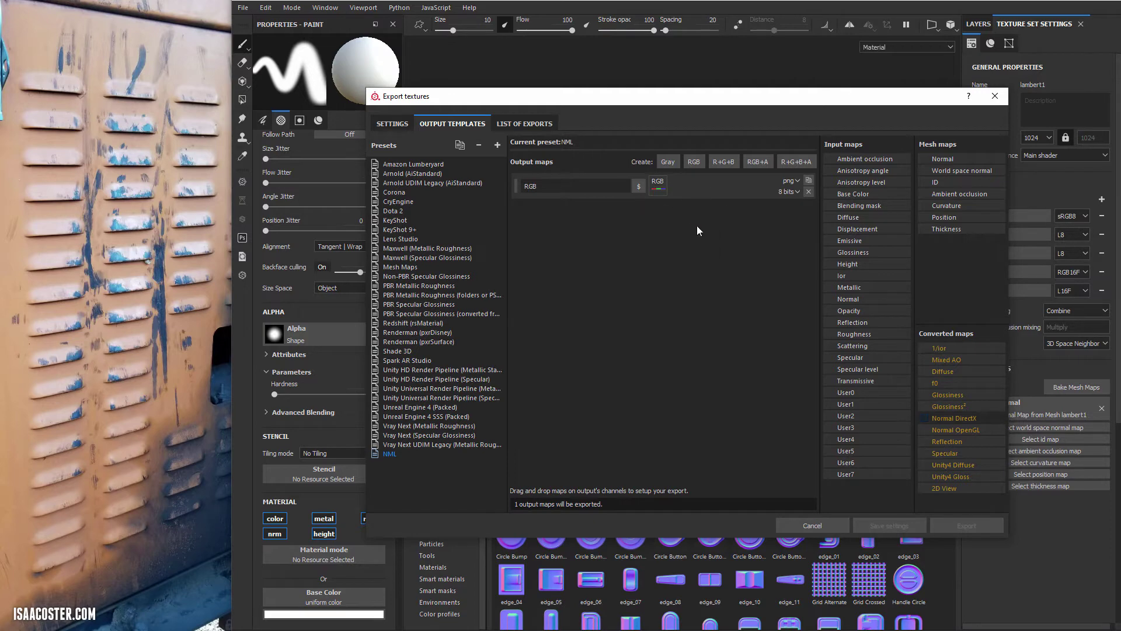
click(795, 181)
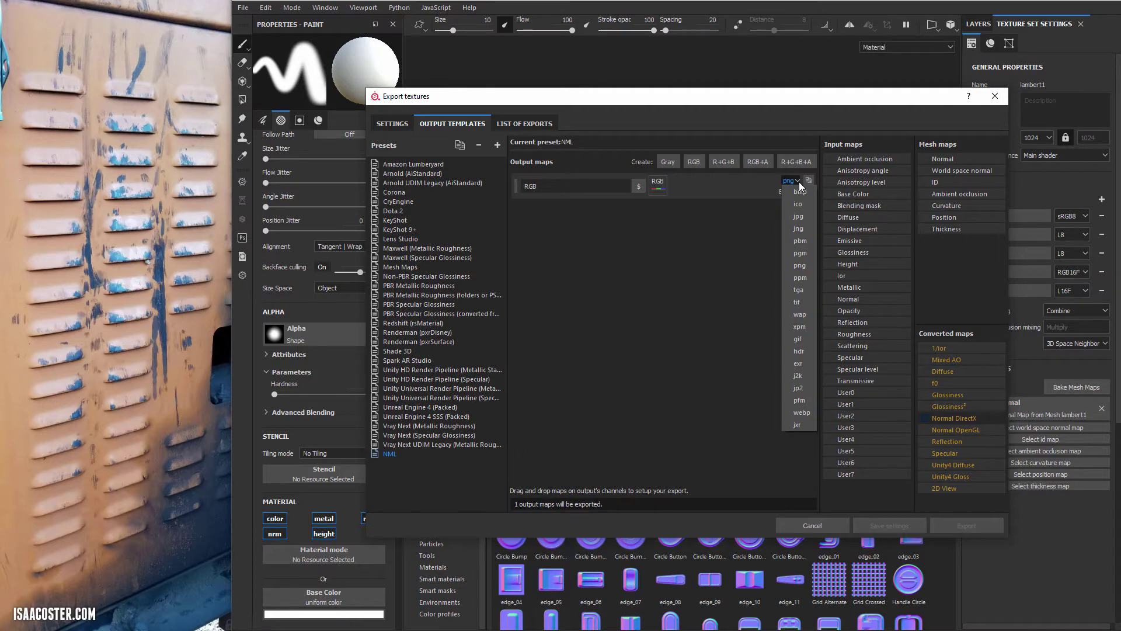
click(798, 289)
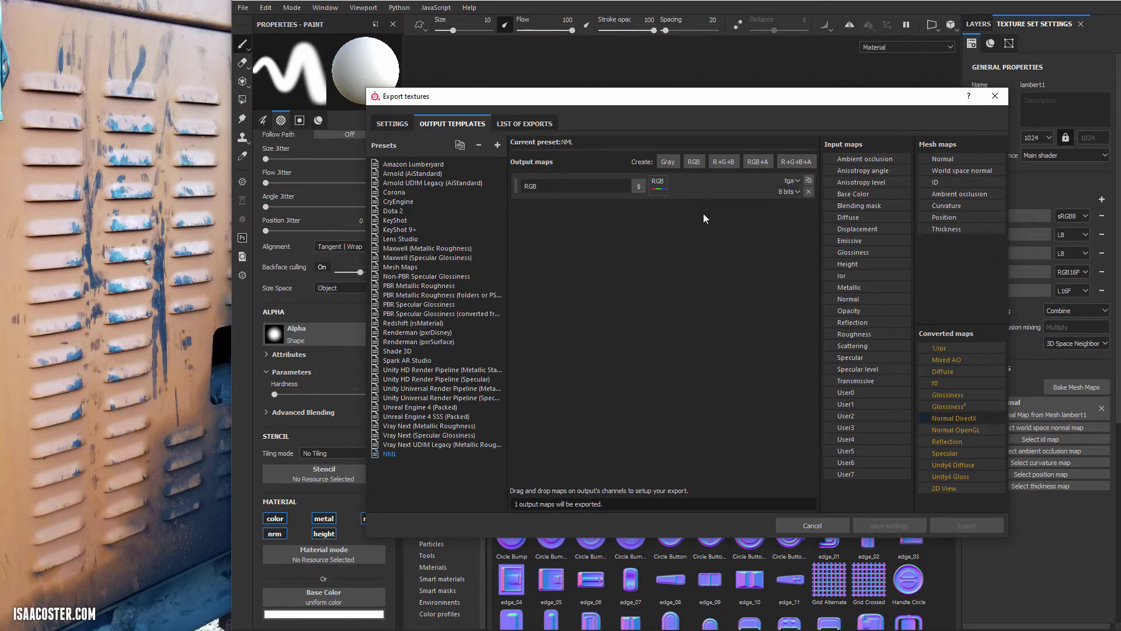
- Rename the output map to $textureSet_n and return to the Settings tab
click(563, 186)
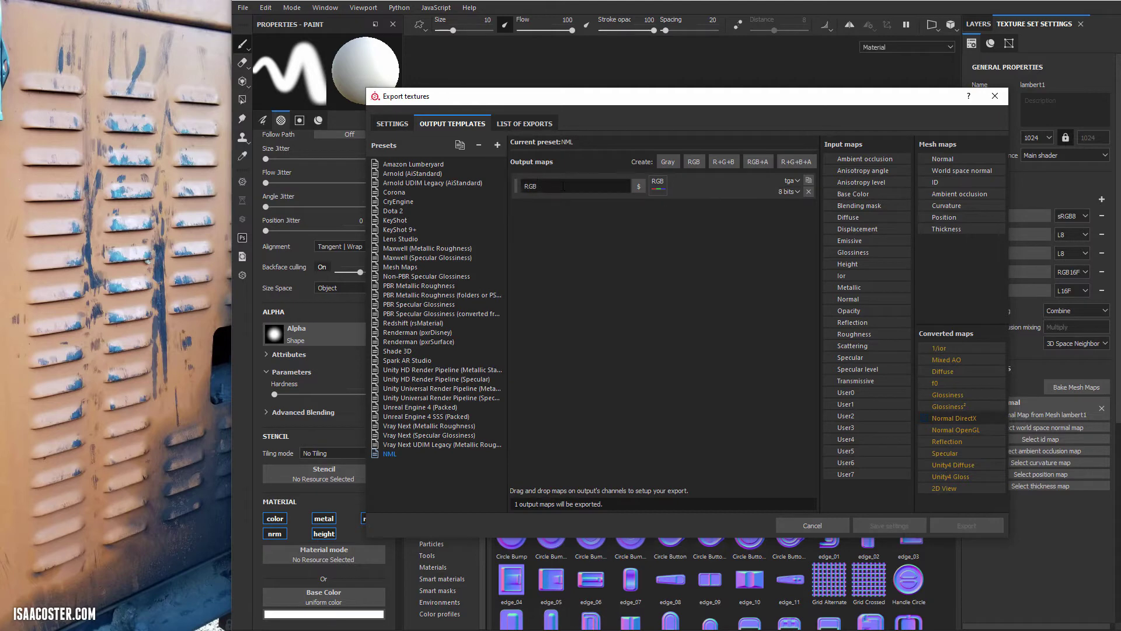
key(ctrl+a)
text(#)
text(textur)
text(eSet)
drag(560, 187, 491, 194)
click(571, 187)
click(395, 125)
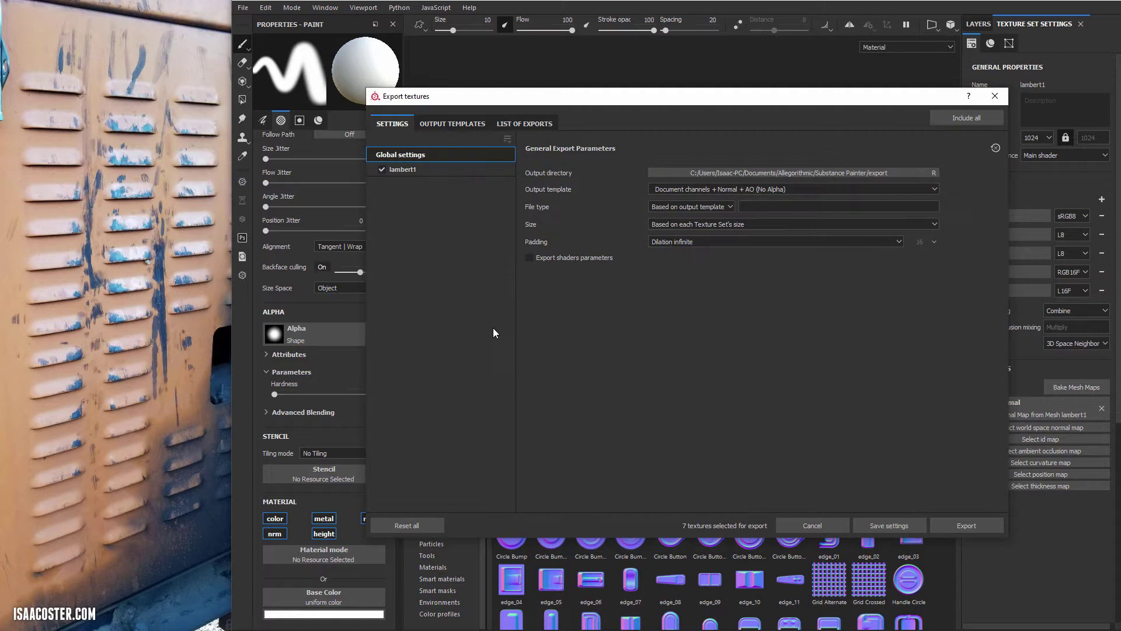
- Choose NML as the output template
click(687, 190)
scroll(723, 244, down, 5)
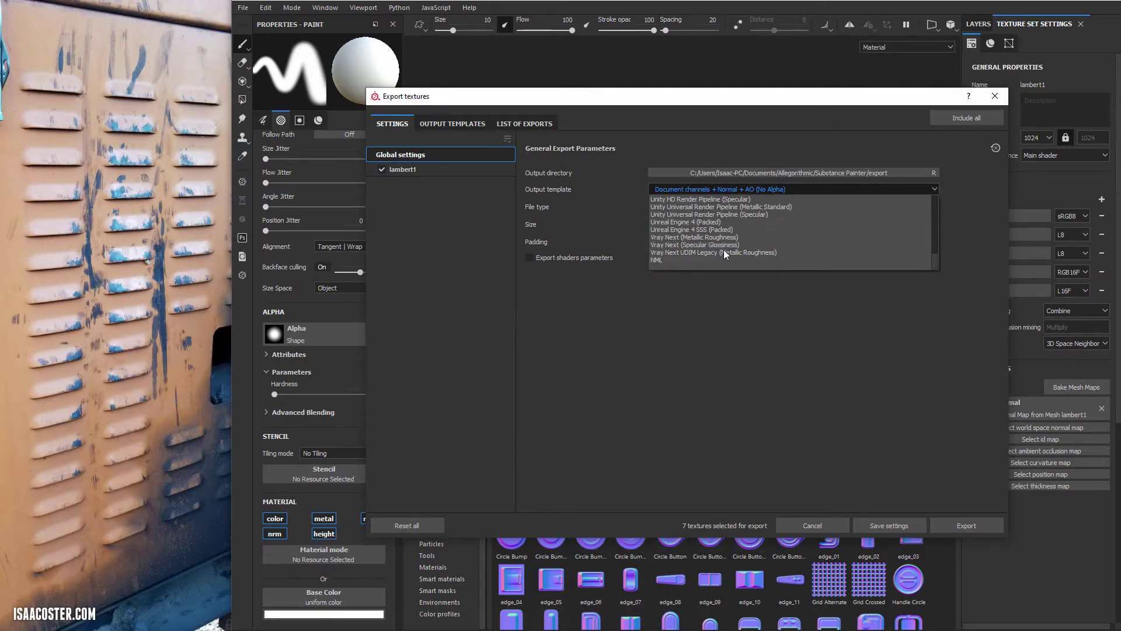
click(678, 262)
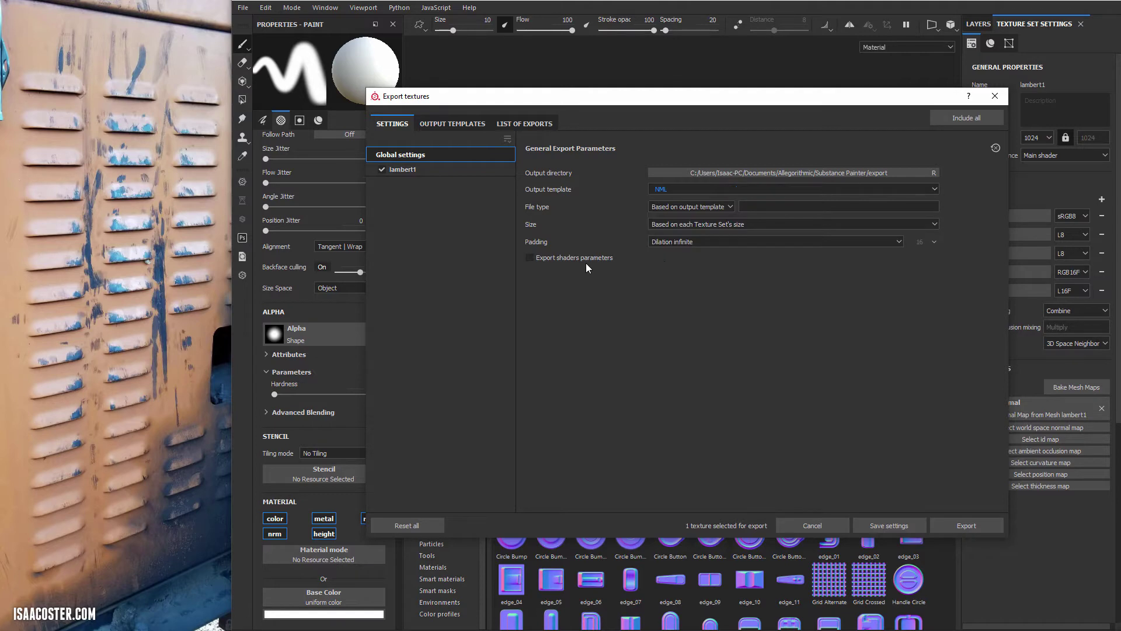
- Set the output directory to hardSurface_kitbash_final/textures and export the textures
click(792, 173)
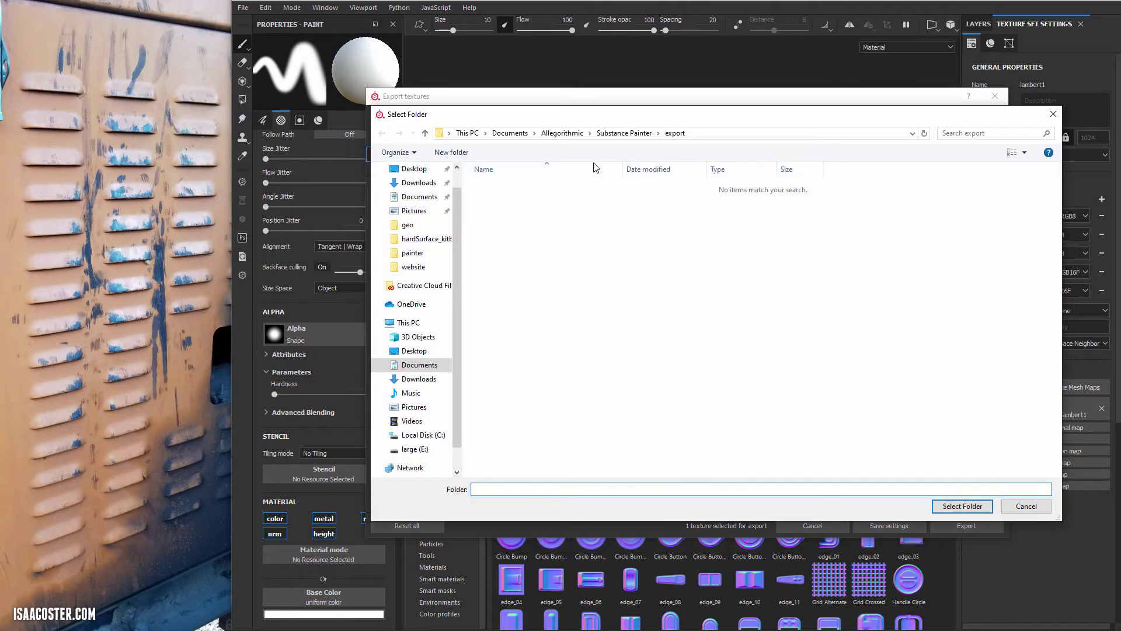
click(427, 239)
double_click(519, 252)
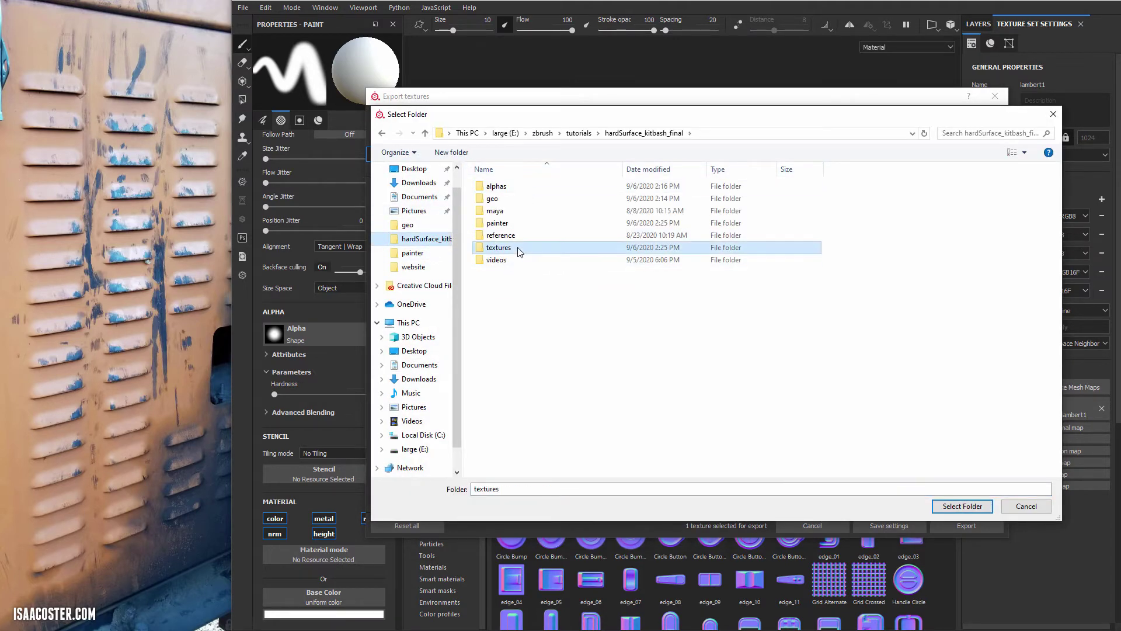
click(962, 506)
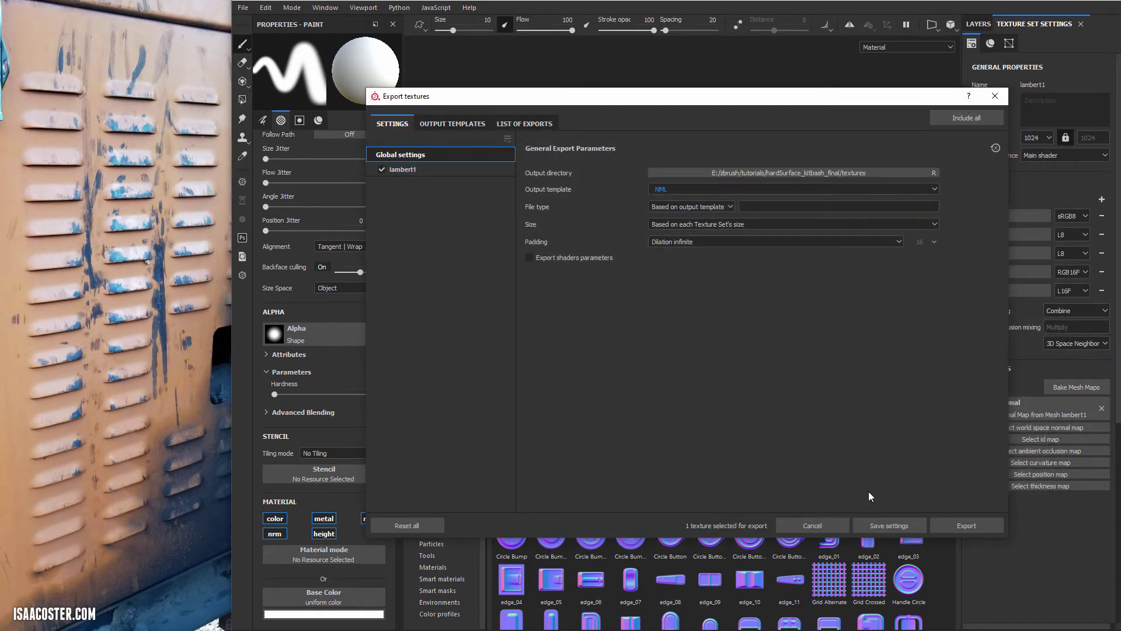
click(965, 526)
click(965, 526)
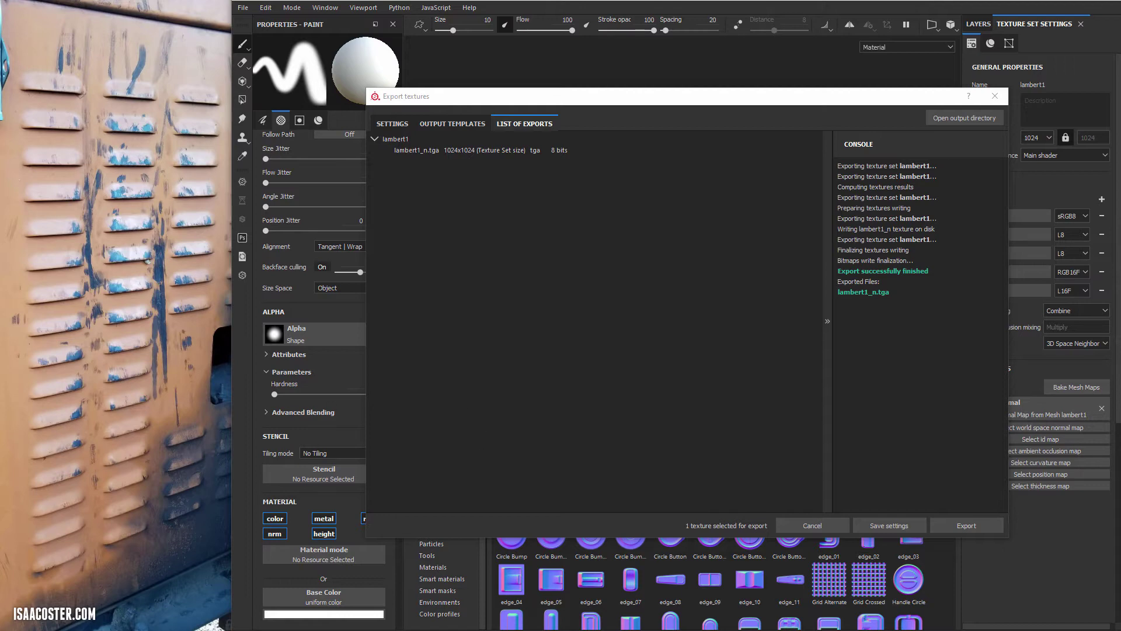
- Check lambert1_n.tga in hardSurface_kitbash_final/textures, then close Explorer and the export window
key(super+e)
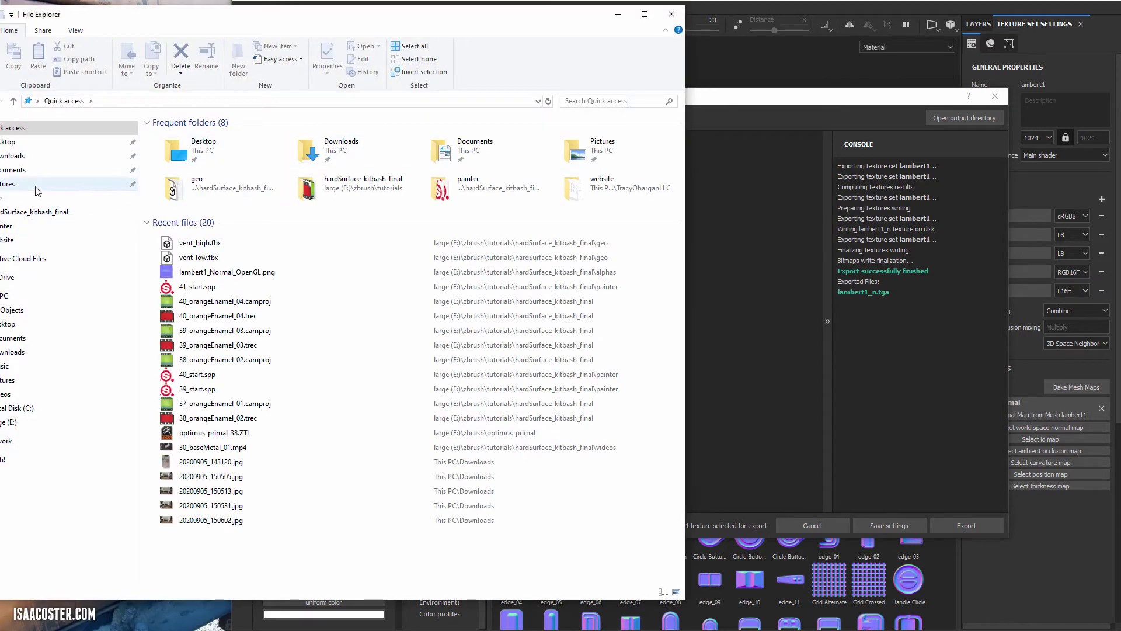
click(40, 212)
click(222, 197)
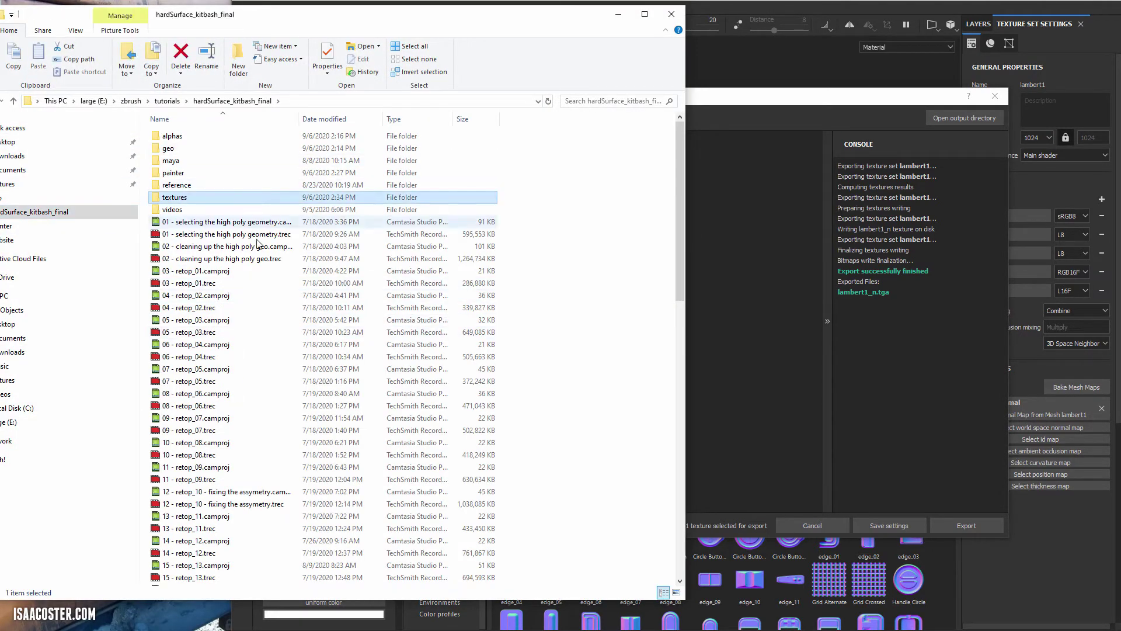
double_click(187, 198)
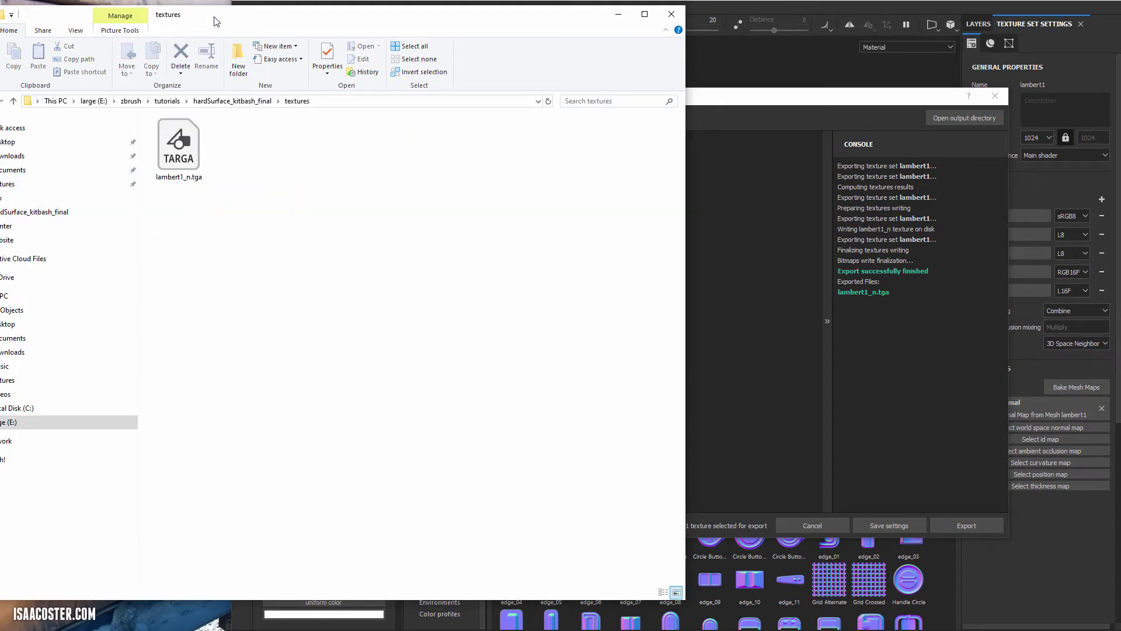
drag(216, 21, 481, 58)
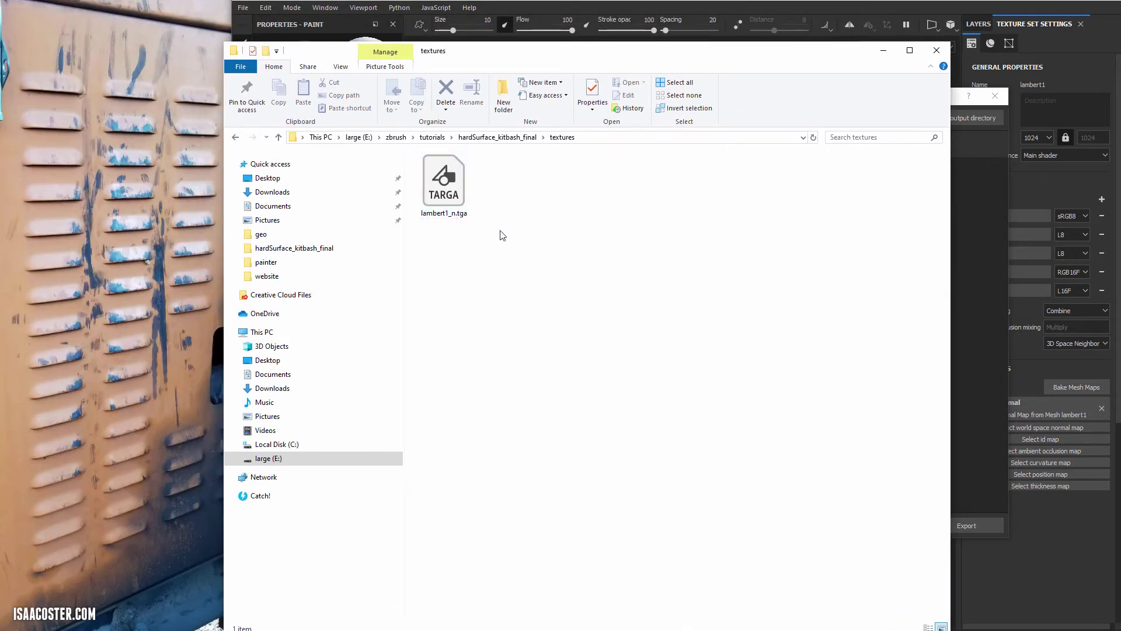
click(936, 50)
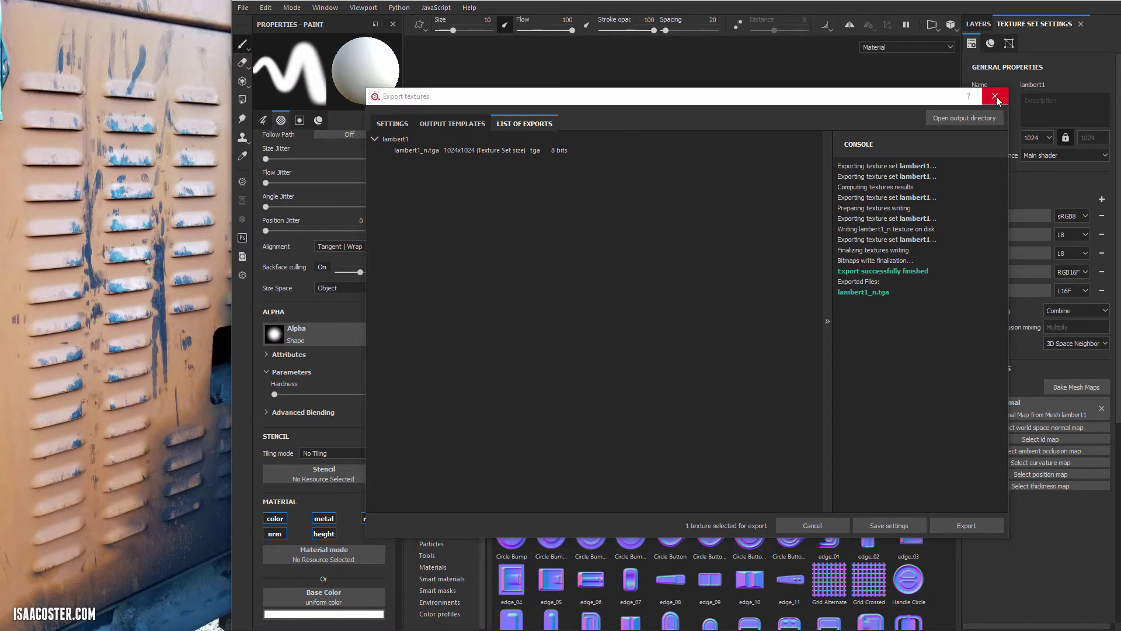
click(995, 97)
- Add the Texture Set List view through Window > Views and bring it up
click(990, 24)
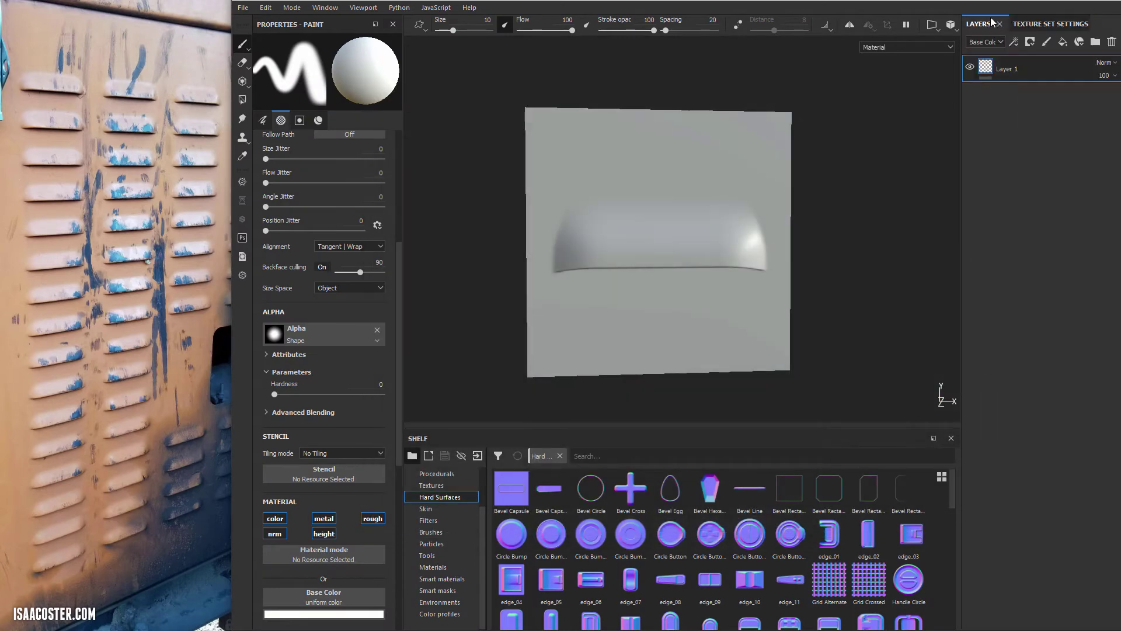
click(365, 8)
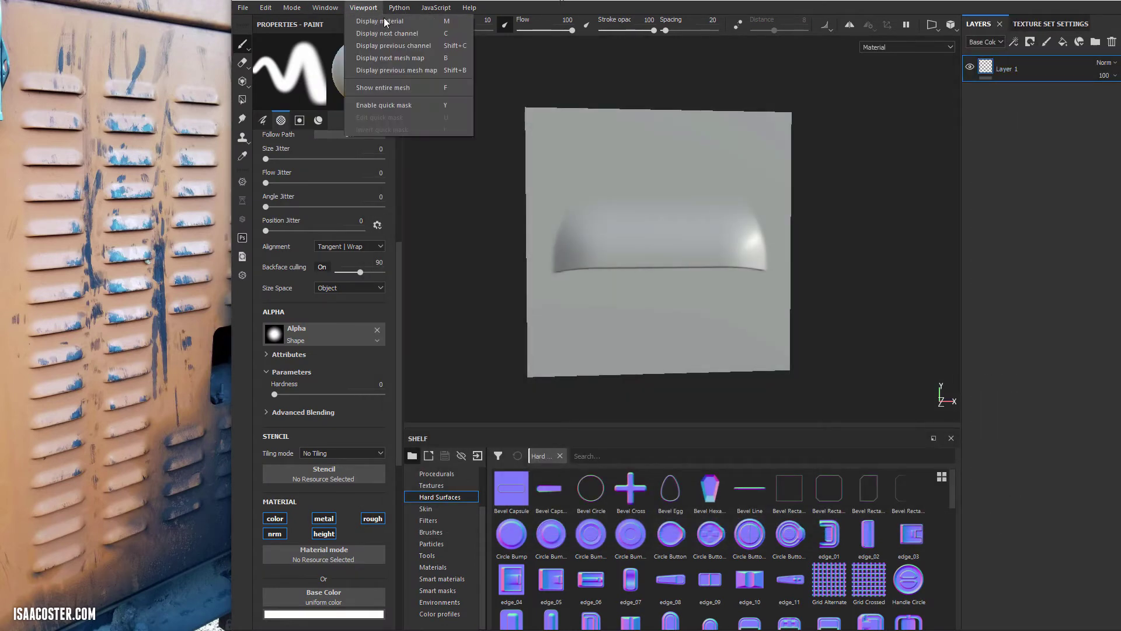
mouse_move(326, 8)
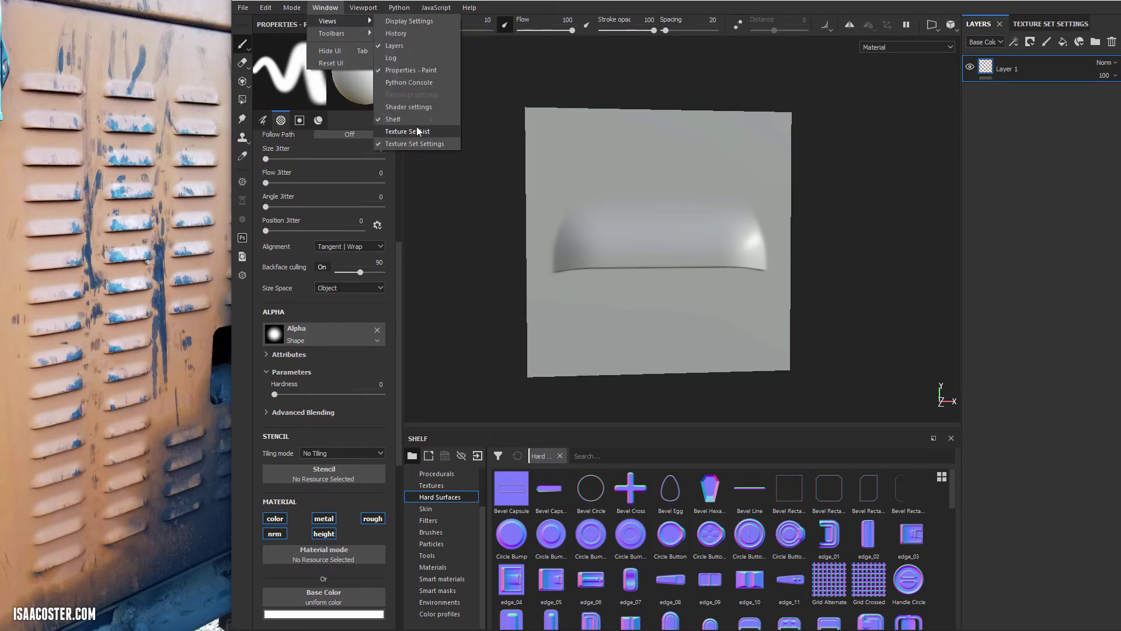
click(416, 131)
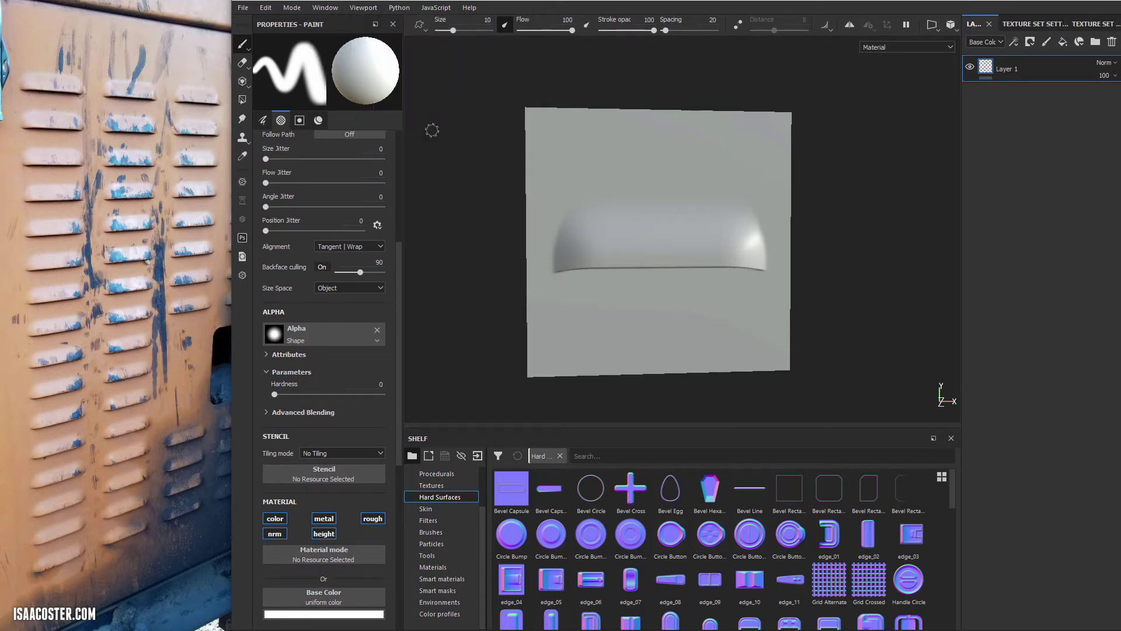
click(1034, 23)
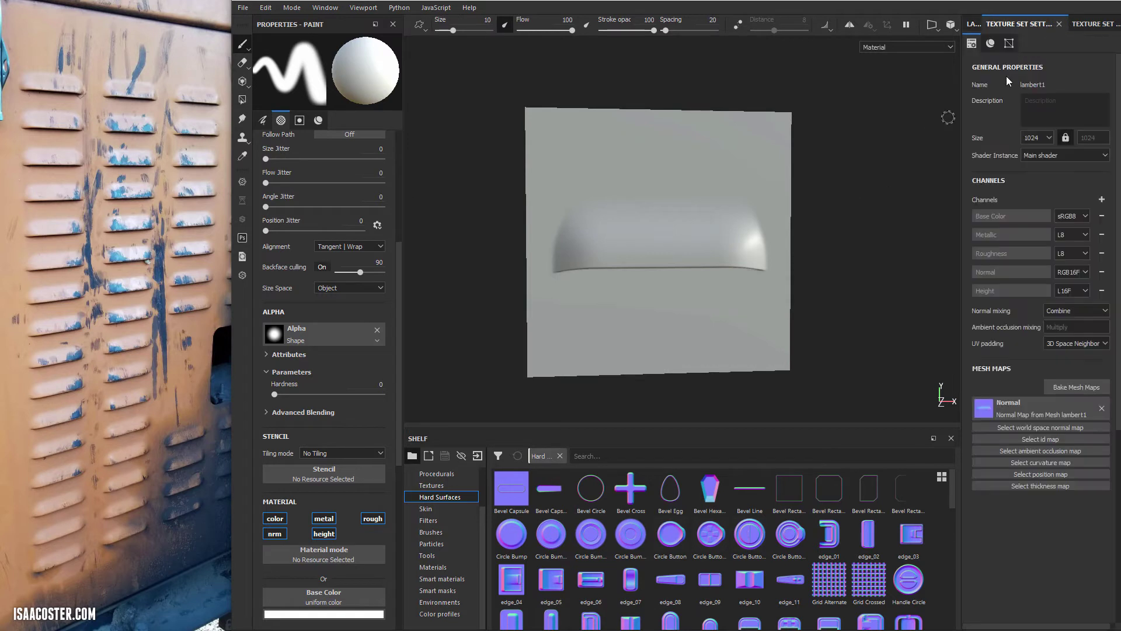
click(1085, 23)
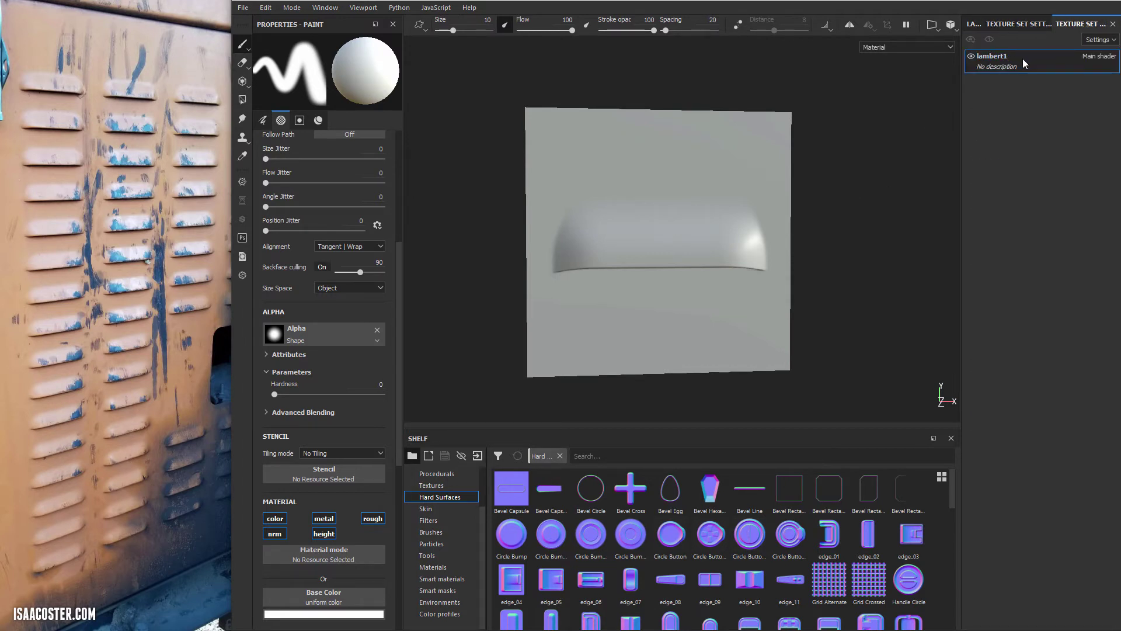
click(1100, 40)
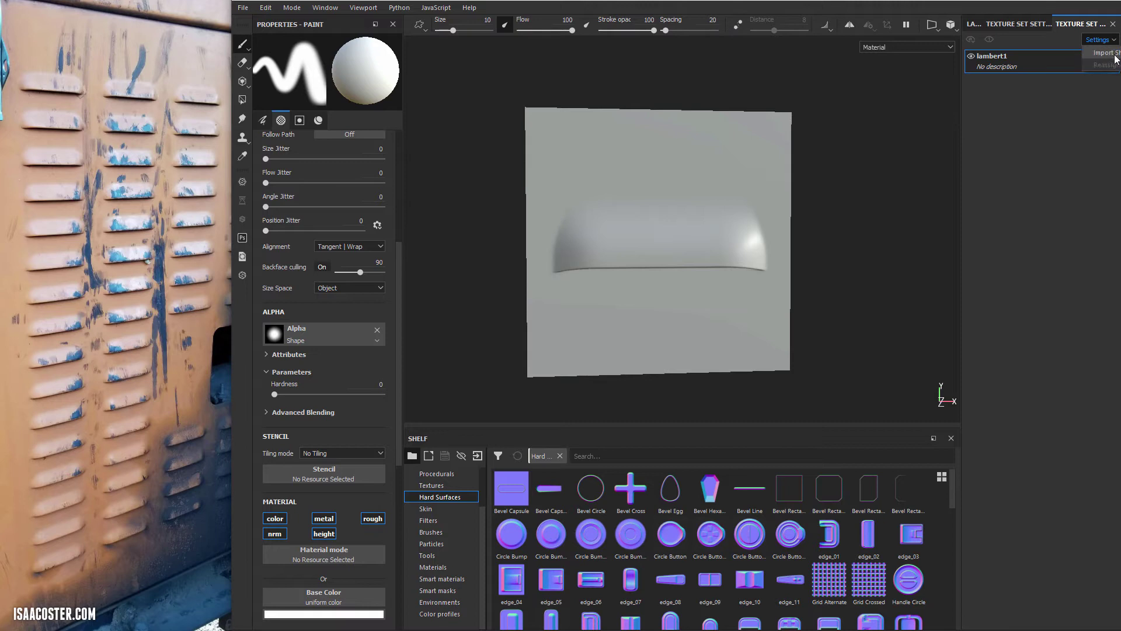
click(1064, 55)
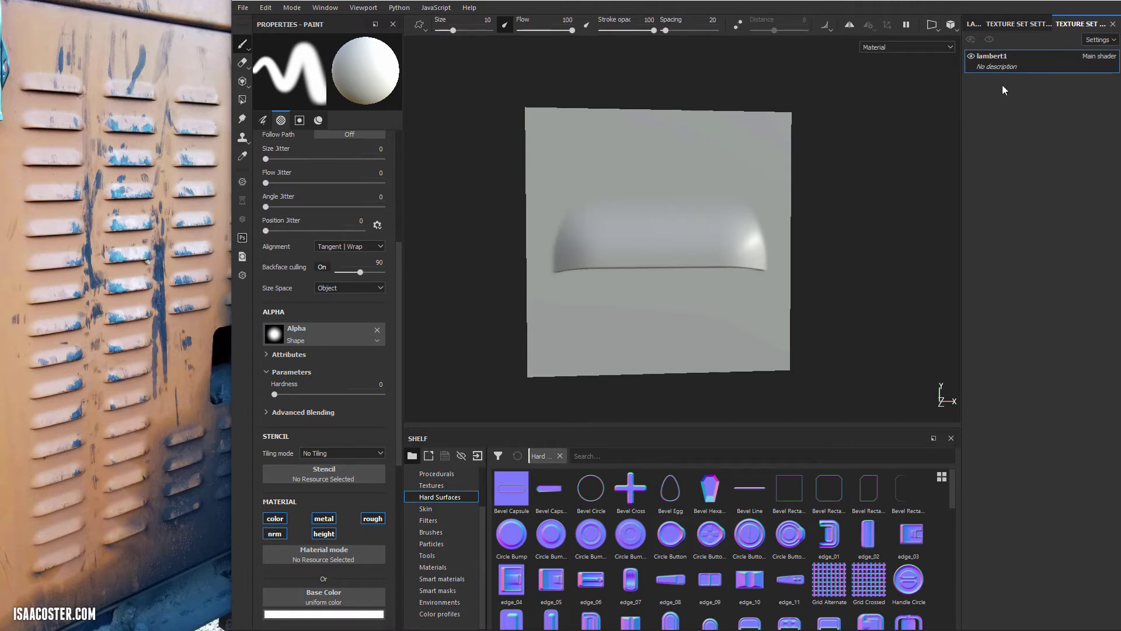
- Rename the lambert1 texture set to vent, fixing the typo along the way
double_click(993, 57)
key(BackSpace)
key(BackSpace)
key(BackSpace)
key(BackSpace)
key(BackSpace)
key(BackSpace)
text(vernt)
key(Return)
double_click(991, 58)
key(BackSpace)
key(Return)
double_click(996, 54)
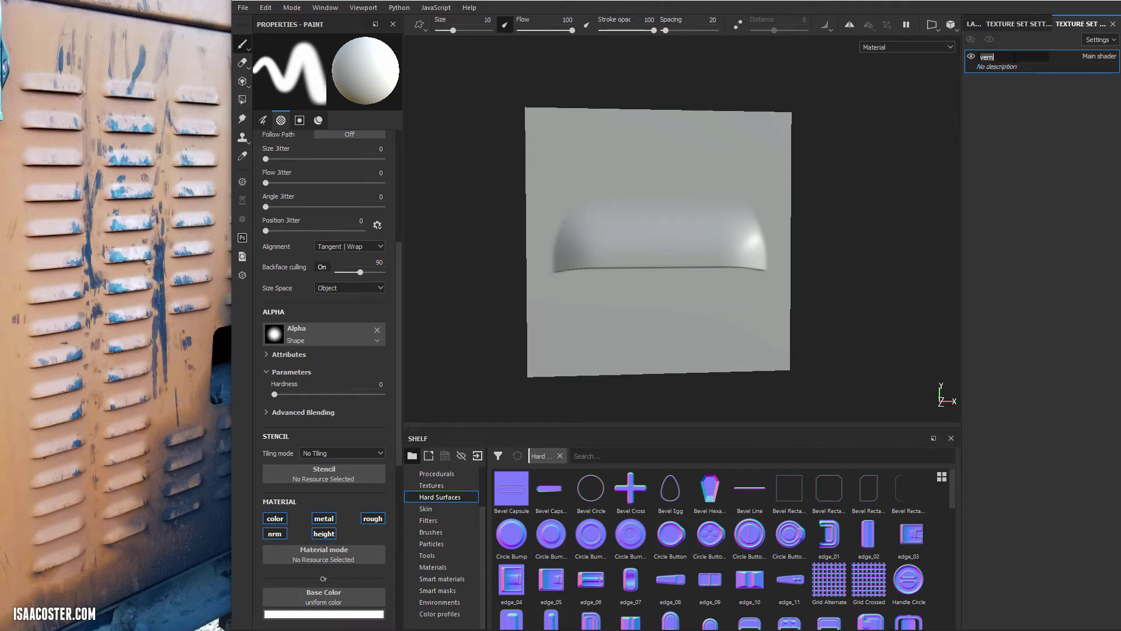
click(1015, 57)
text(t)
key(Return)
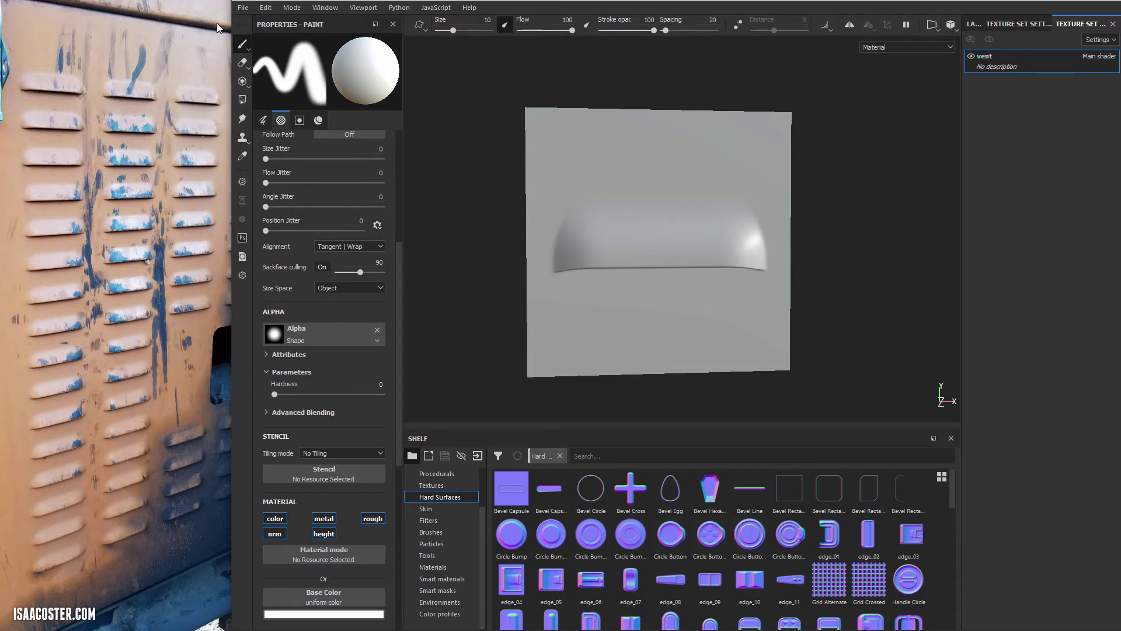
click(242, 8)
- Export vent_n.tga, then delete the old lambert1_n.tga from the textures folder
click(295, 214)
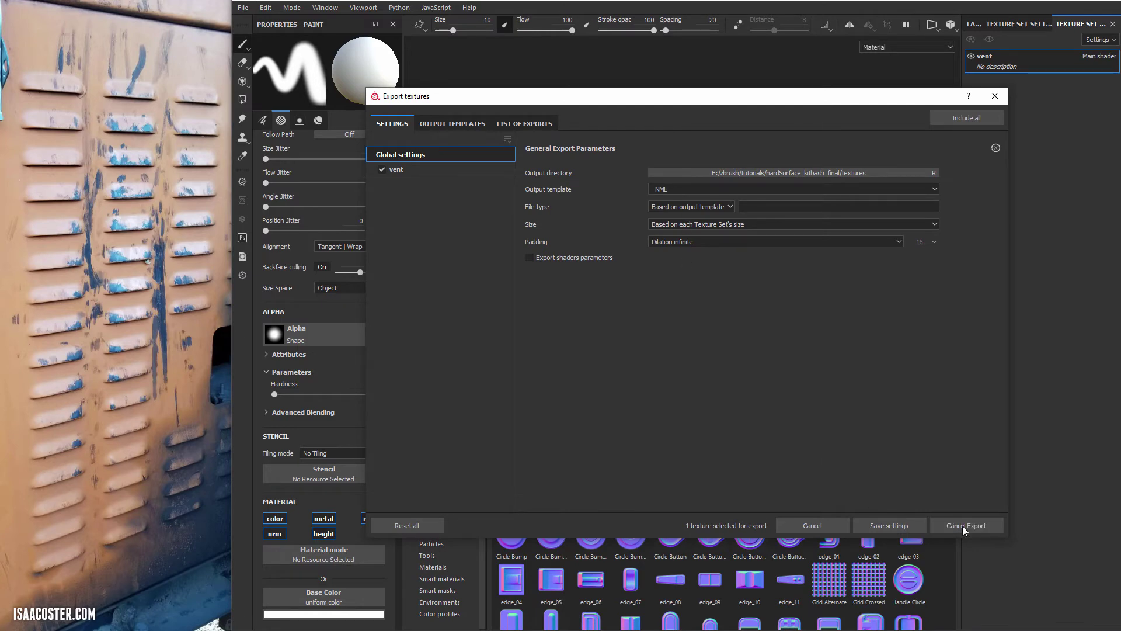
click(962, 526)
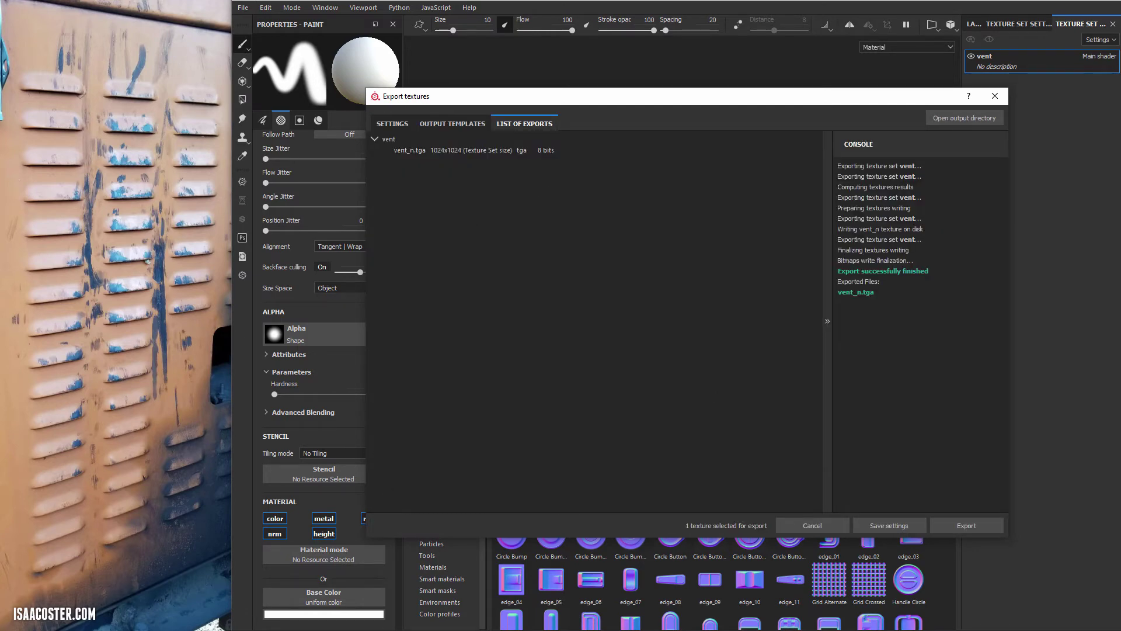
key(super+e)
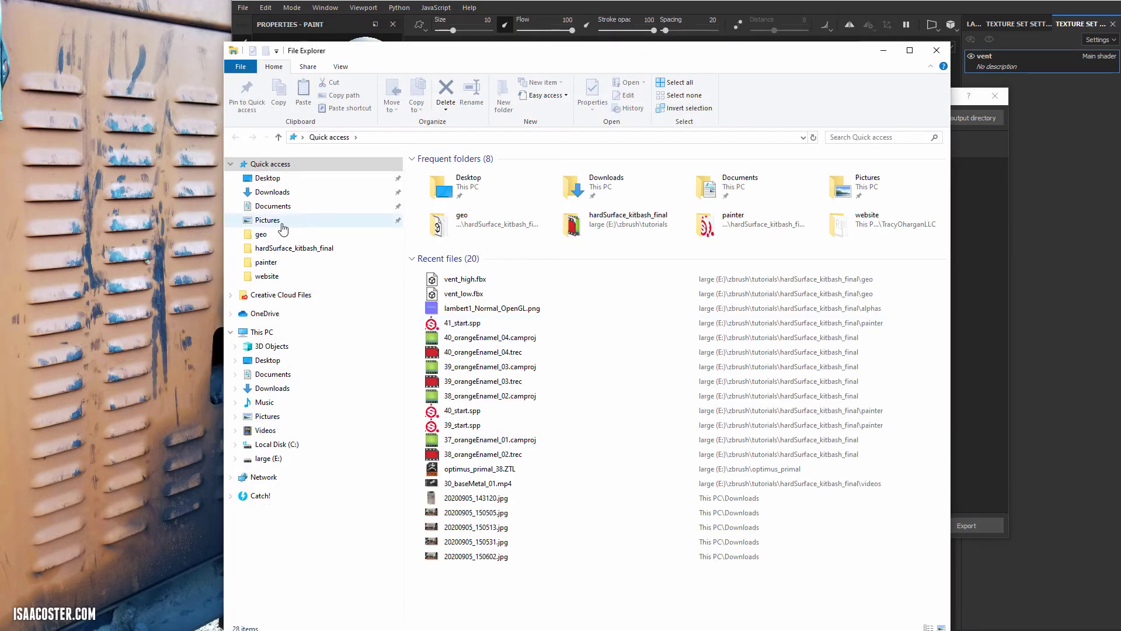
click(333, 248)
double_click(451, 234)
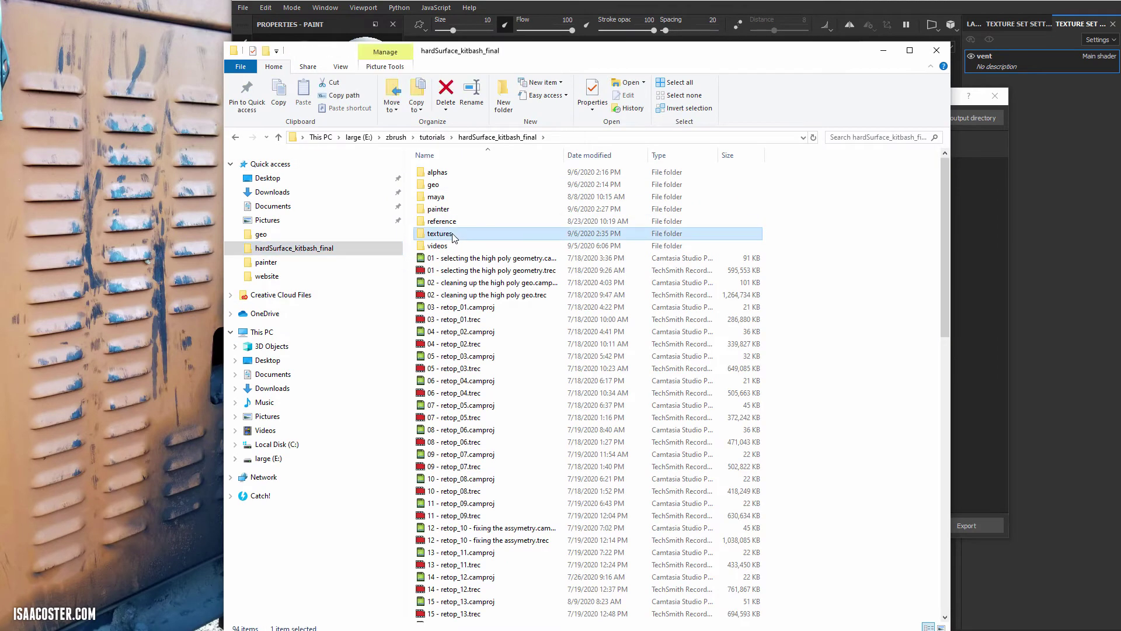
click(520, 191)
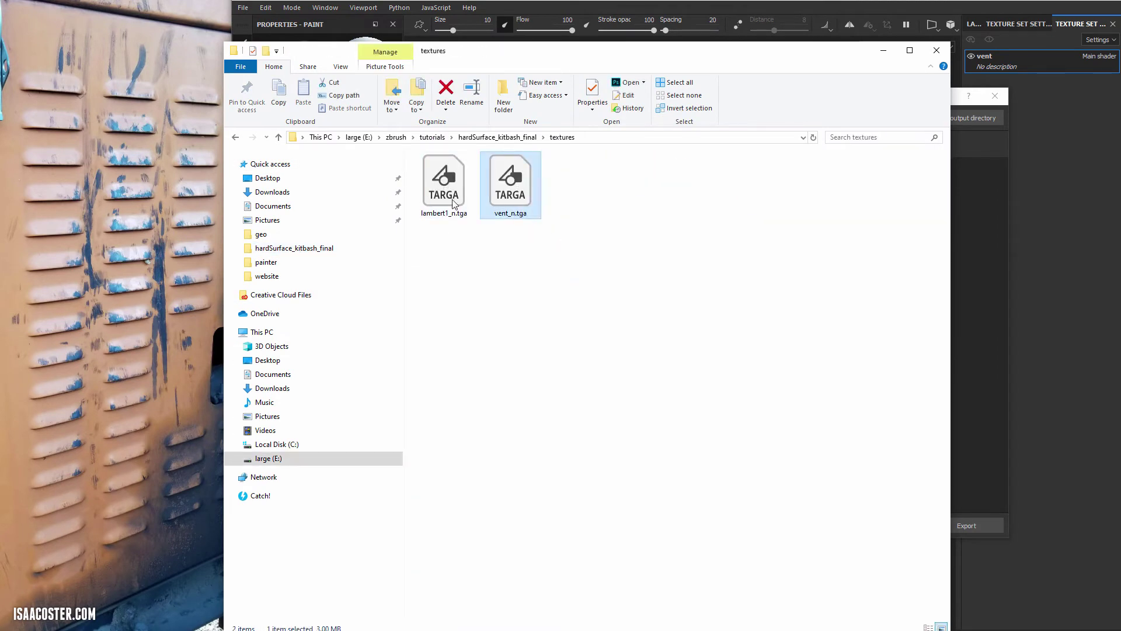
click(454, 202)
key(Delete)
click(937, 50)
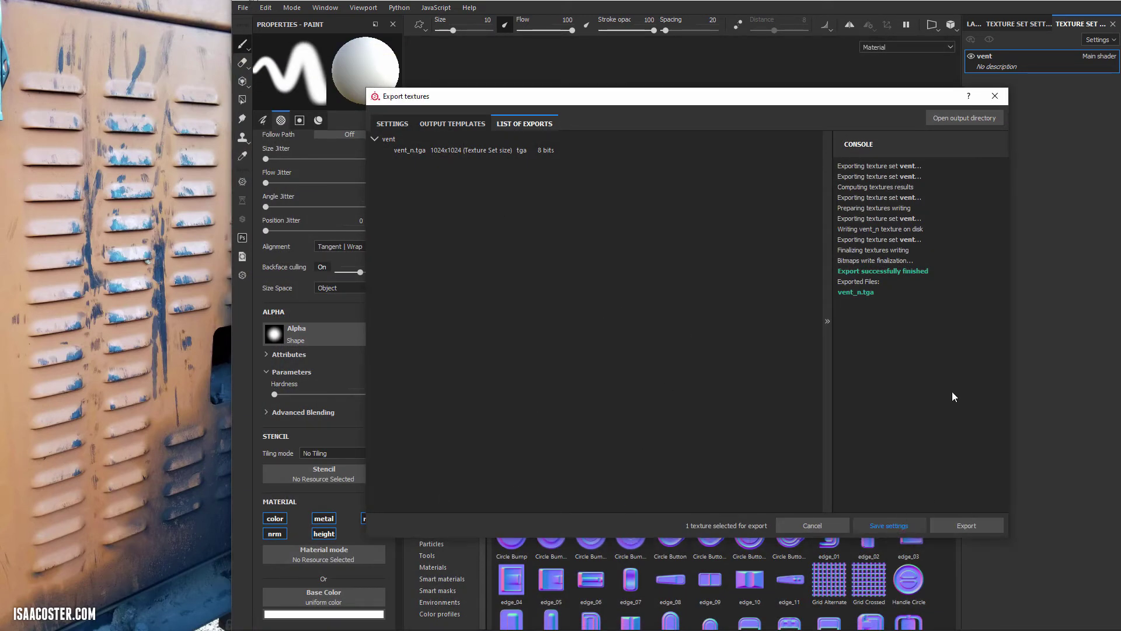
- Open the recent 41_start.spp project, discarding changes to the vent project
click(995, 97)
click(242, 7)
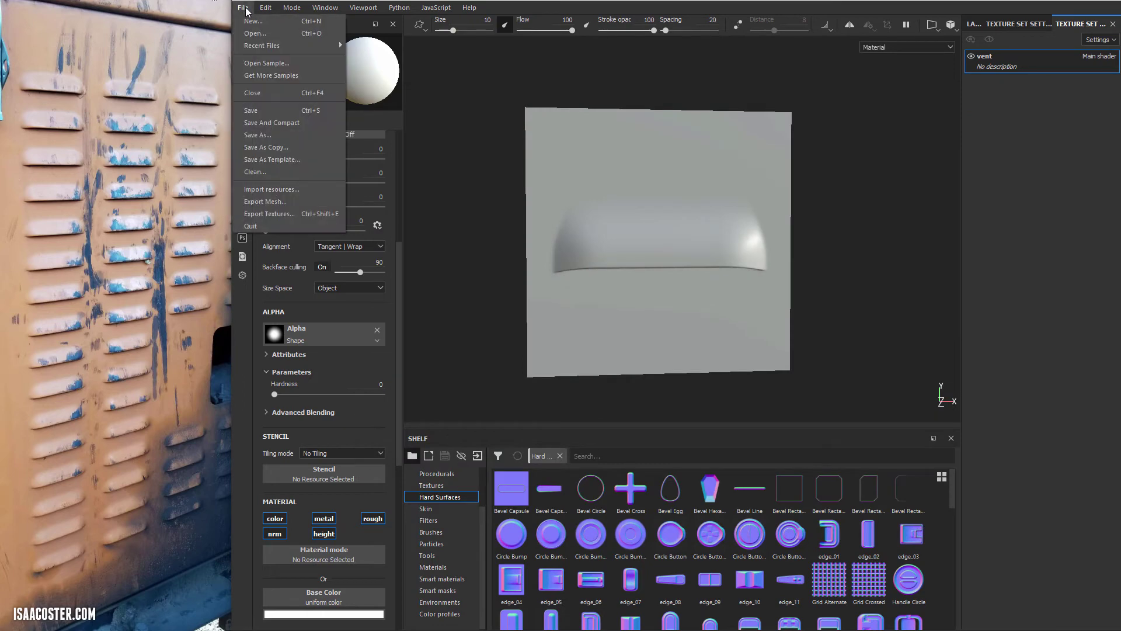
mouse_move(295, 45)
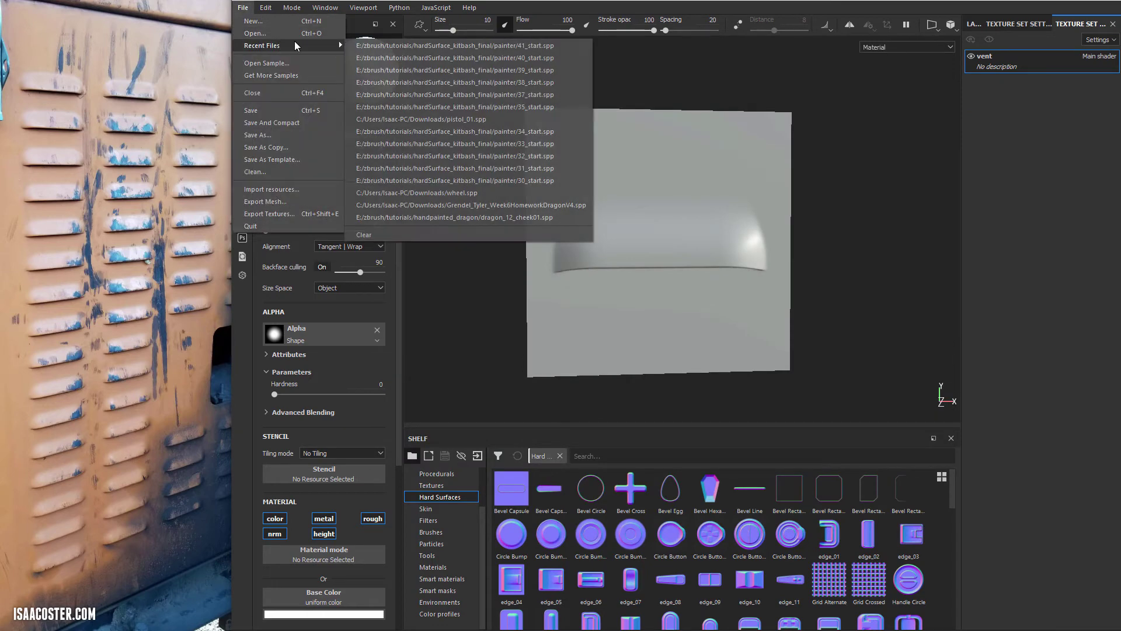
click(456, 43)
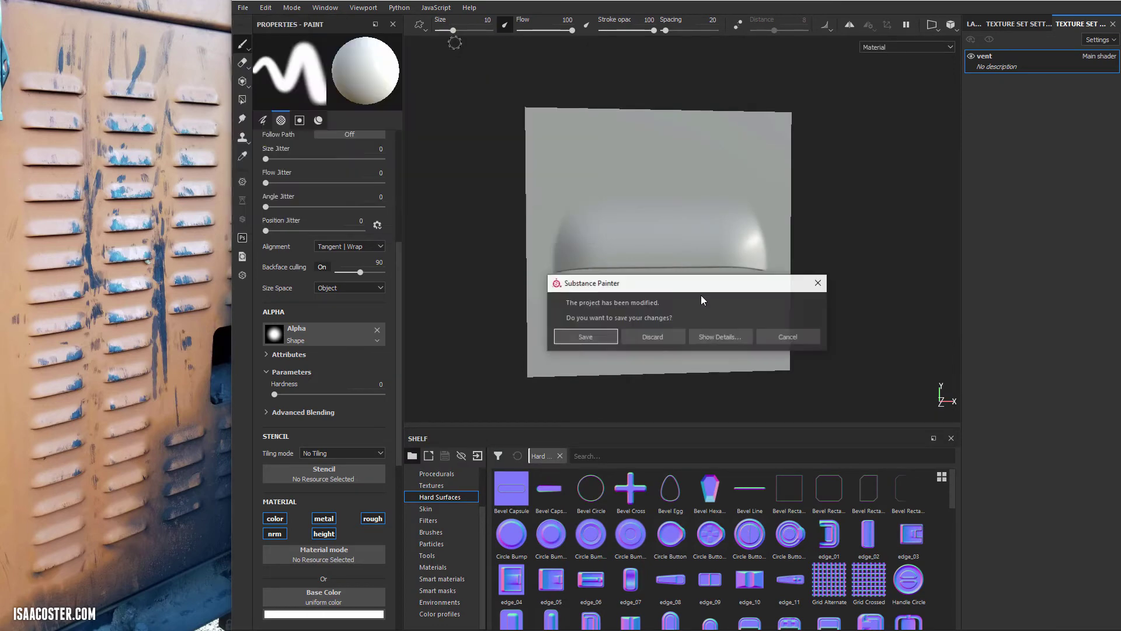
click(653, 337)
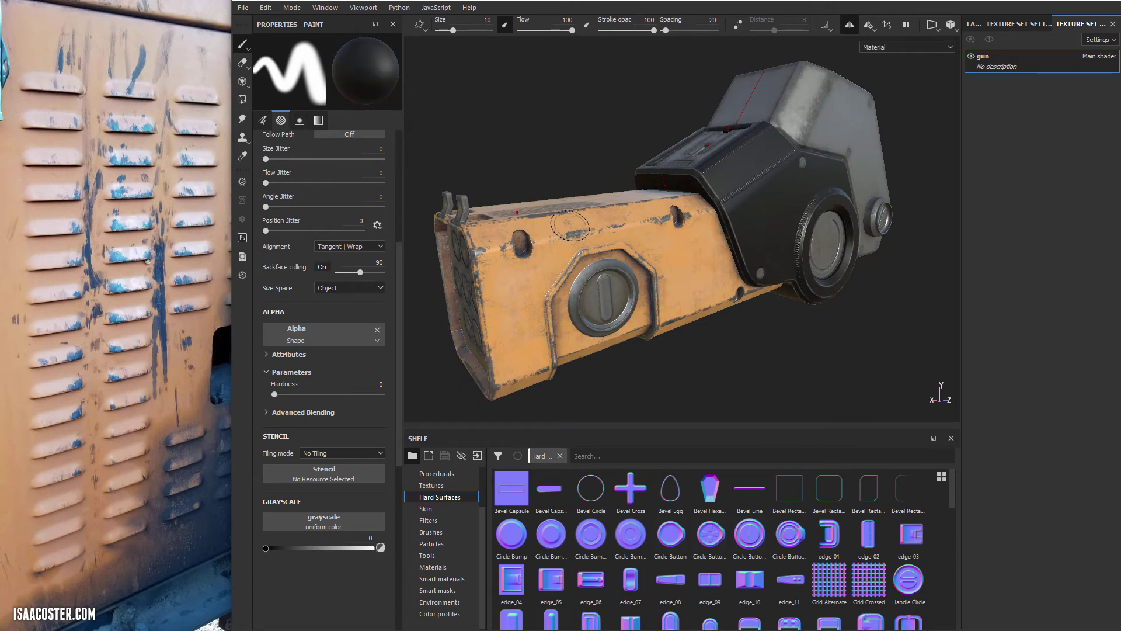
- Import vent_n.tga with usage texture into the project '41_start'
click(243, 8)
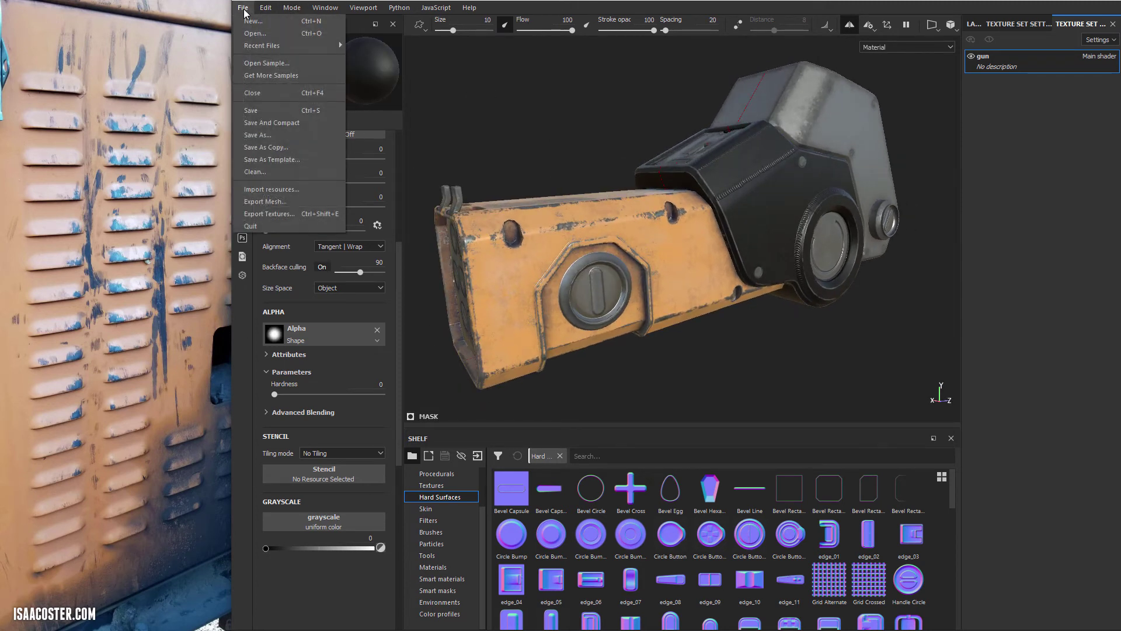
click(280, 190)
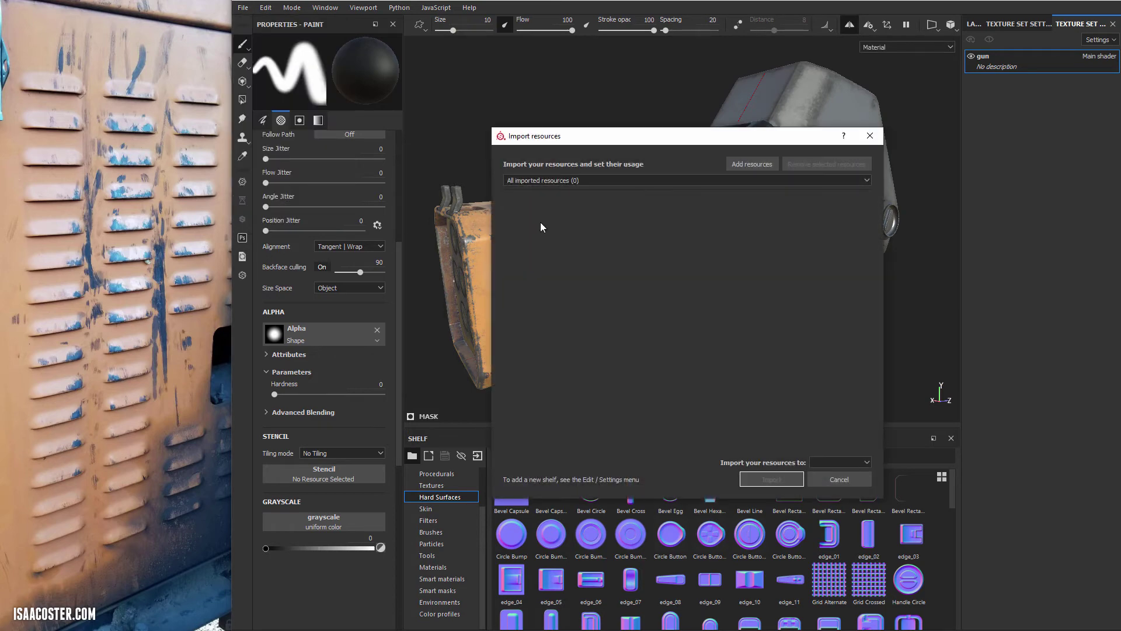
click(751, 164)
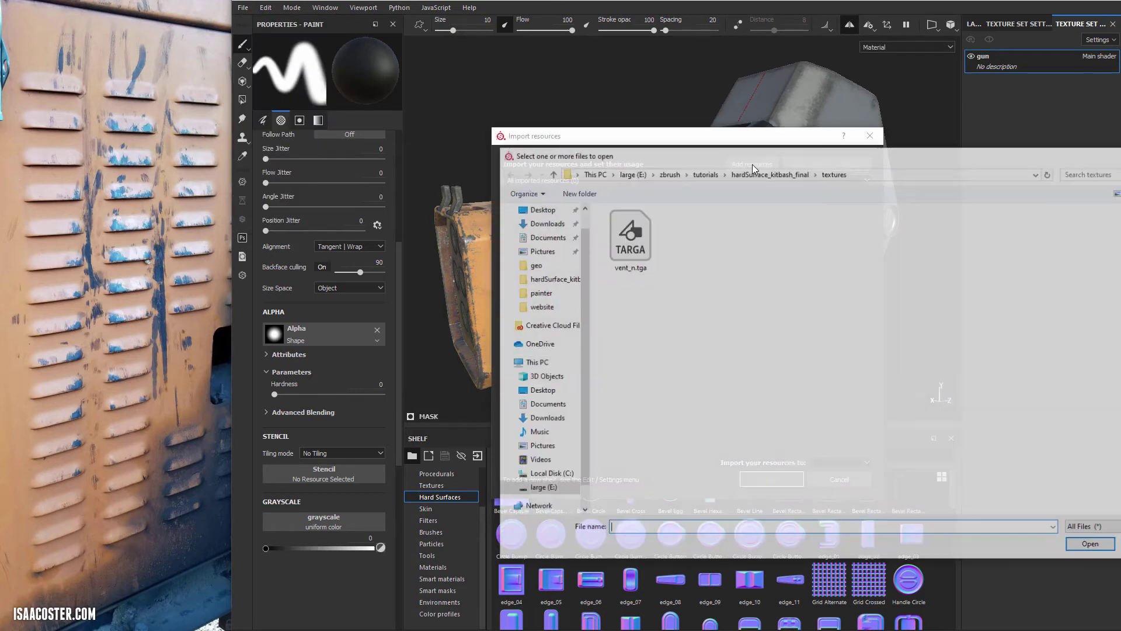
click(627, 246)
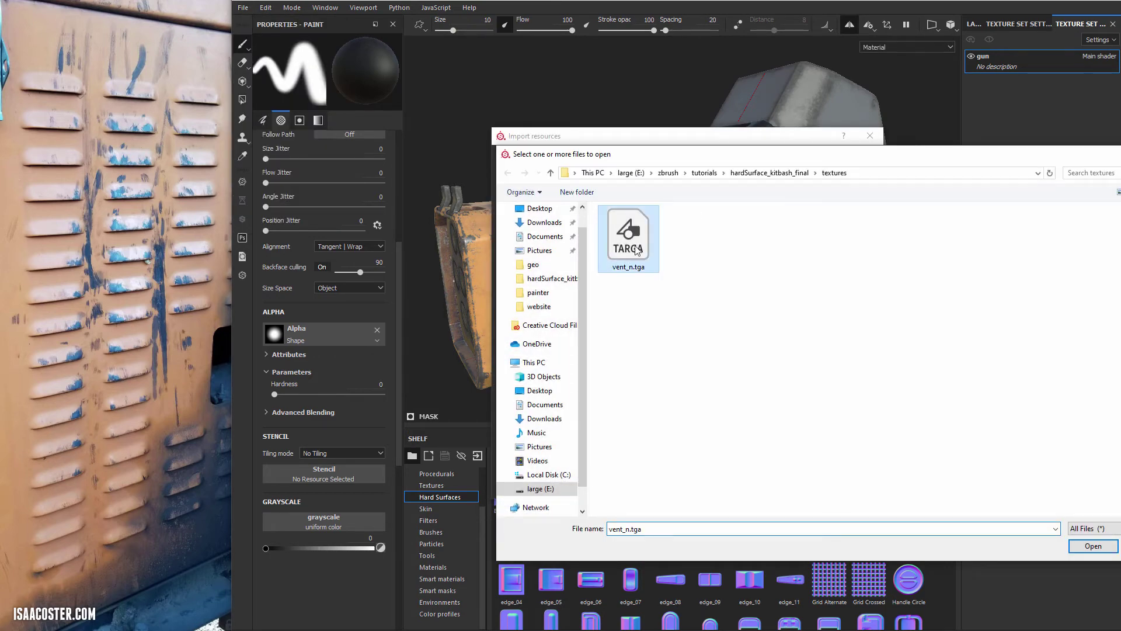
click(1094, 546)
click(834, 199)
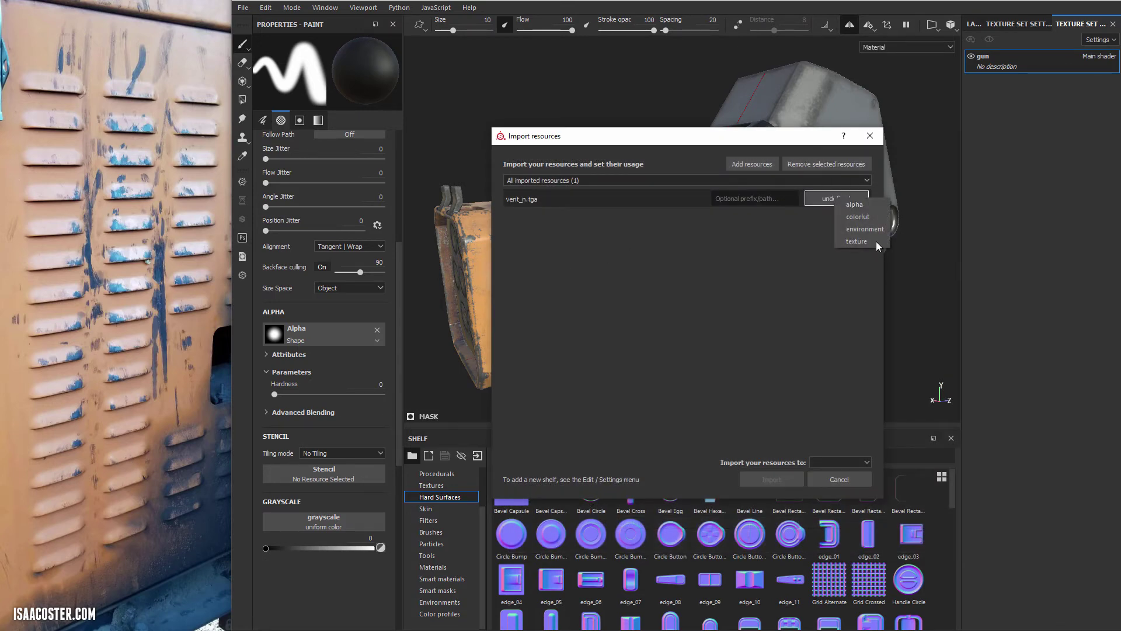
click(863, 241)
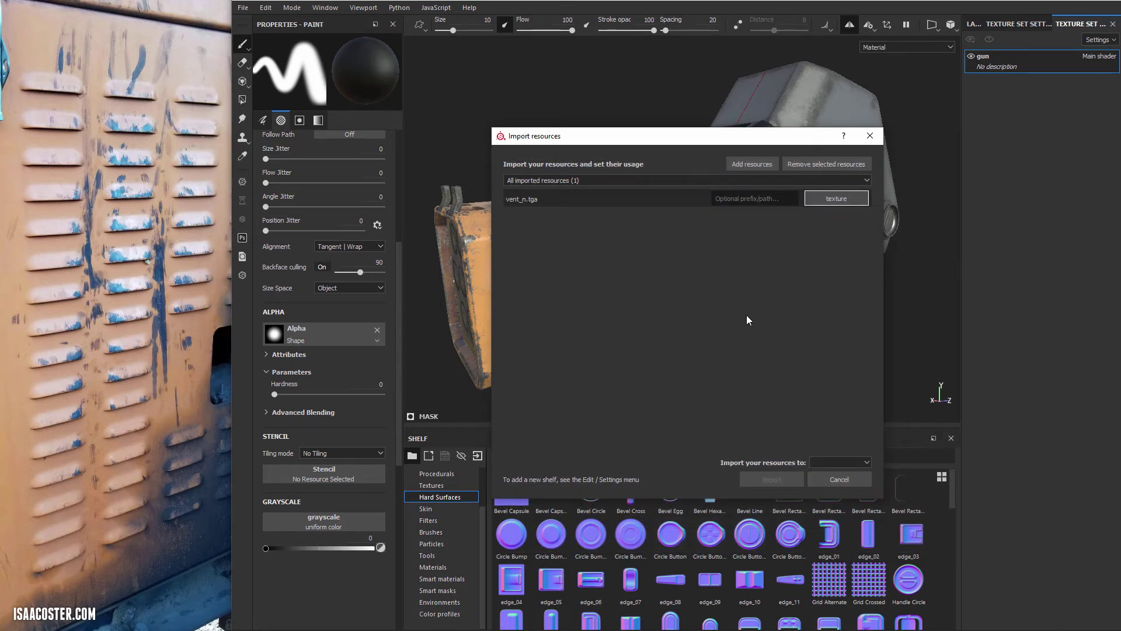
click(869, 462)
click(832, 479)
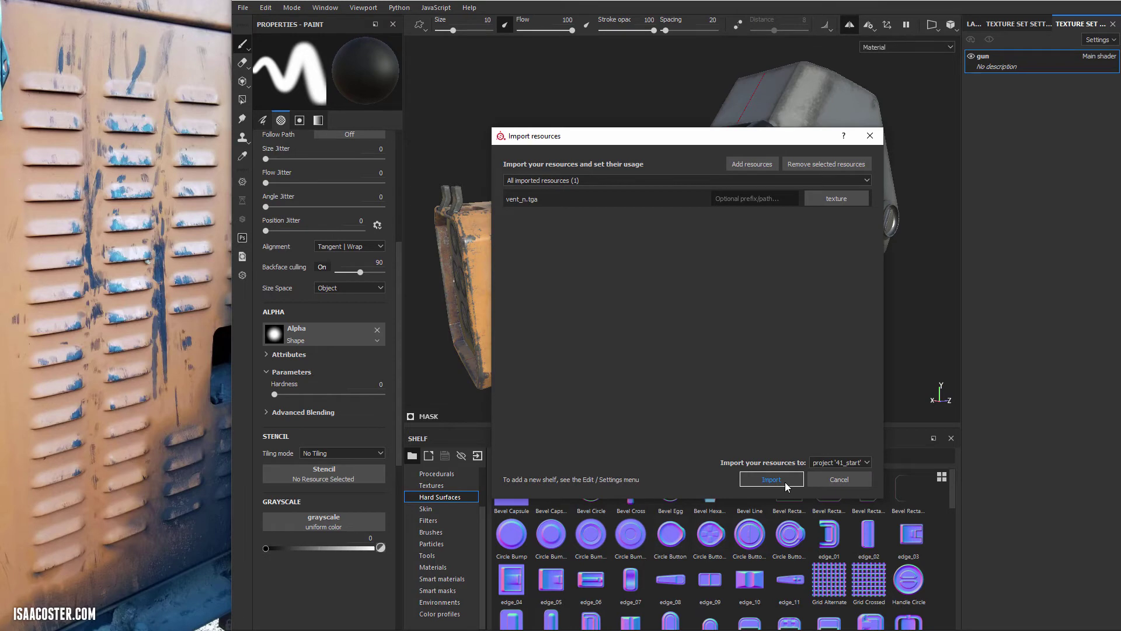
click(772, 480)
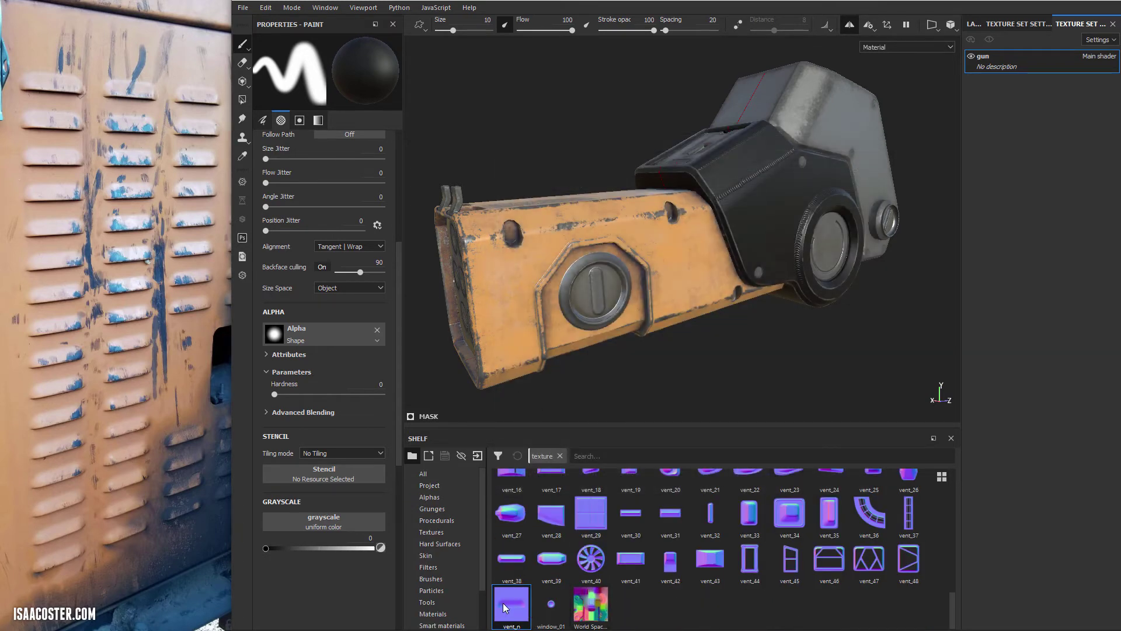
- Add a new paint layer and move it just below enamel_orange
right_click(505, 607)
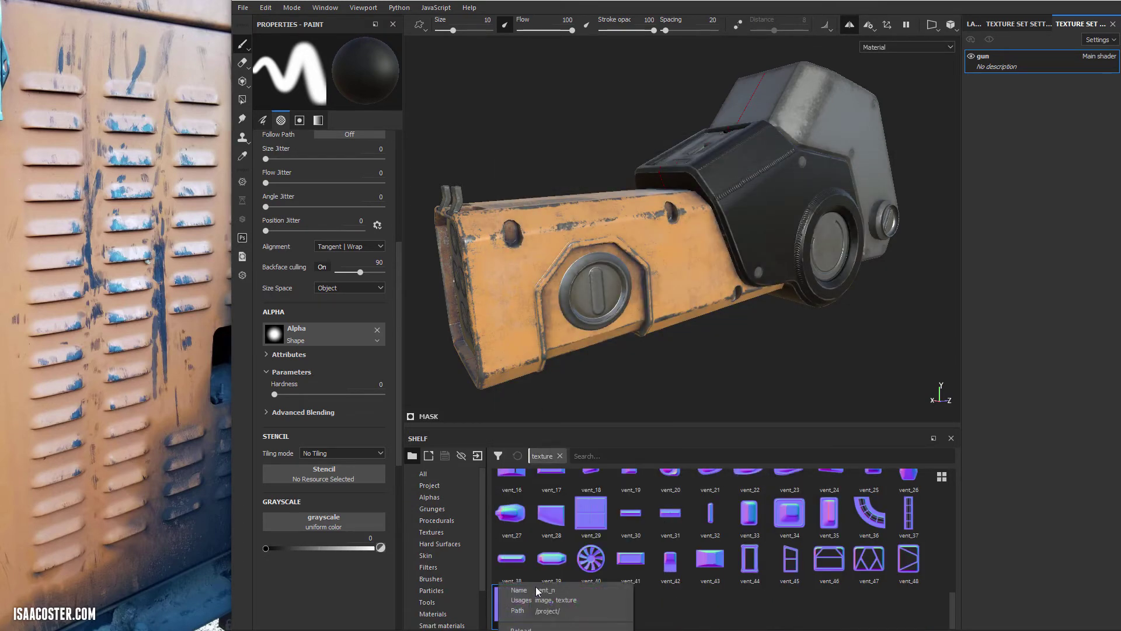
click(684, 601)
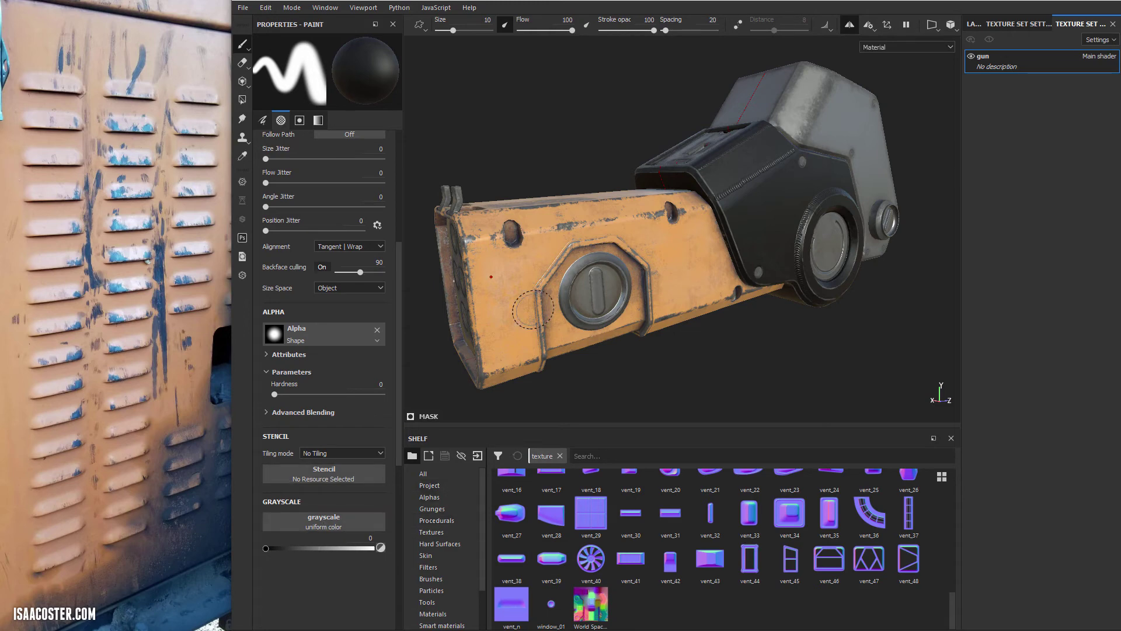
click(1113, 26)
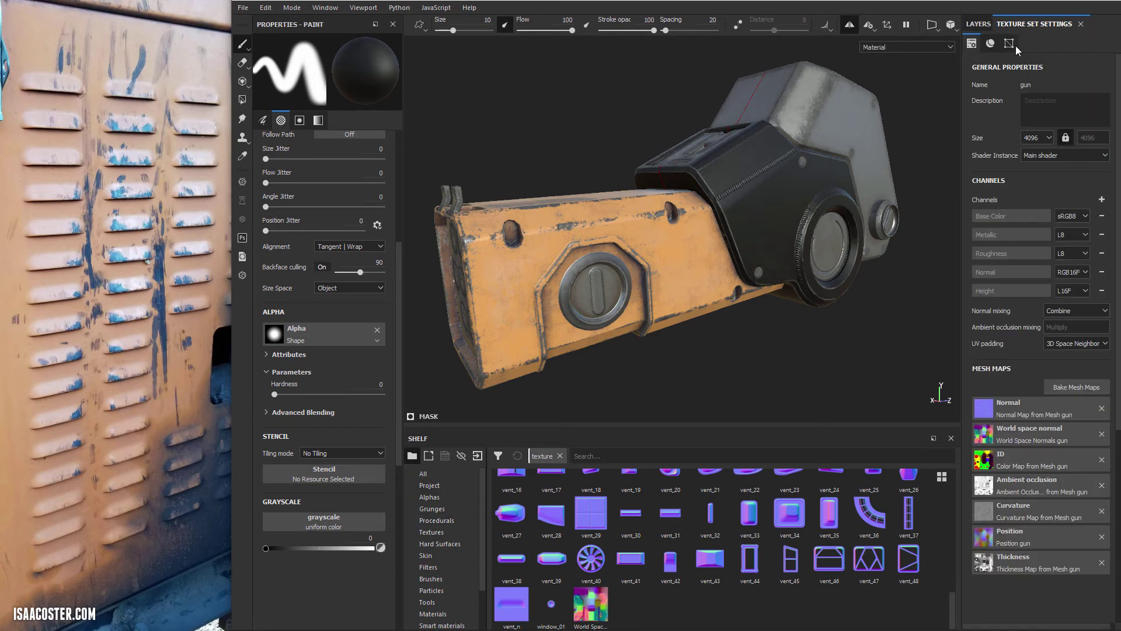
click(1081, 25)
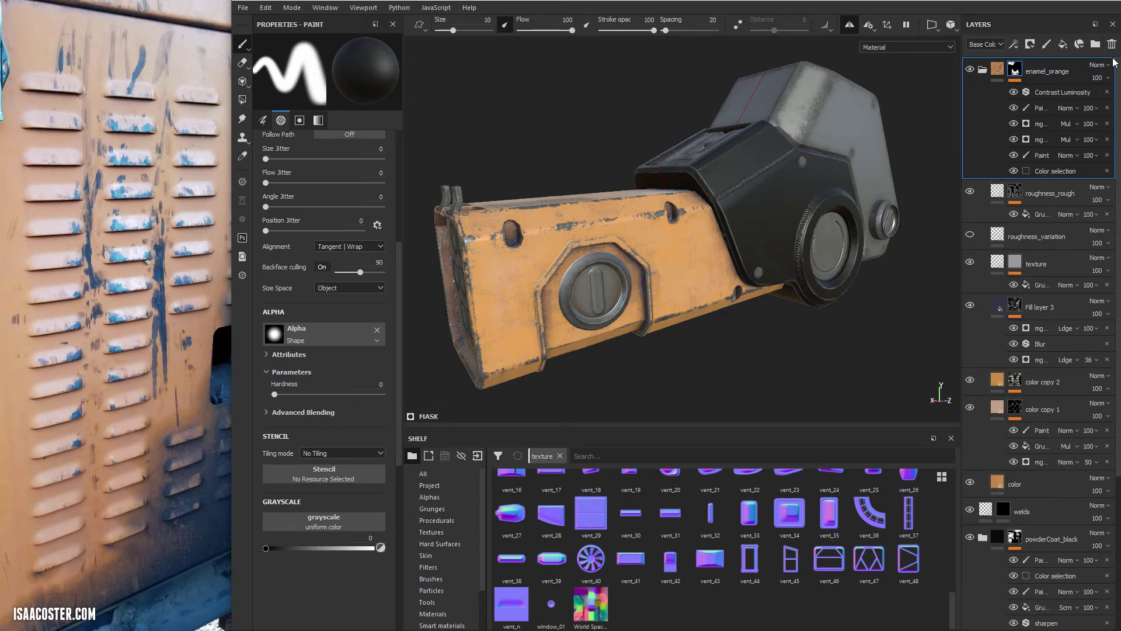
click(1046, 44)
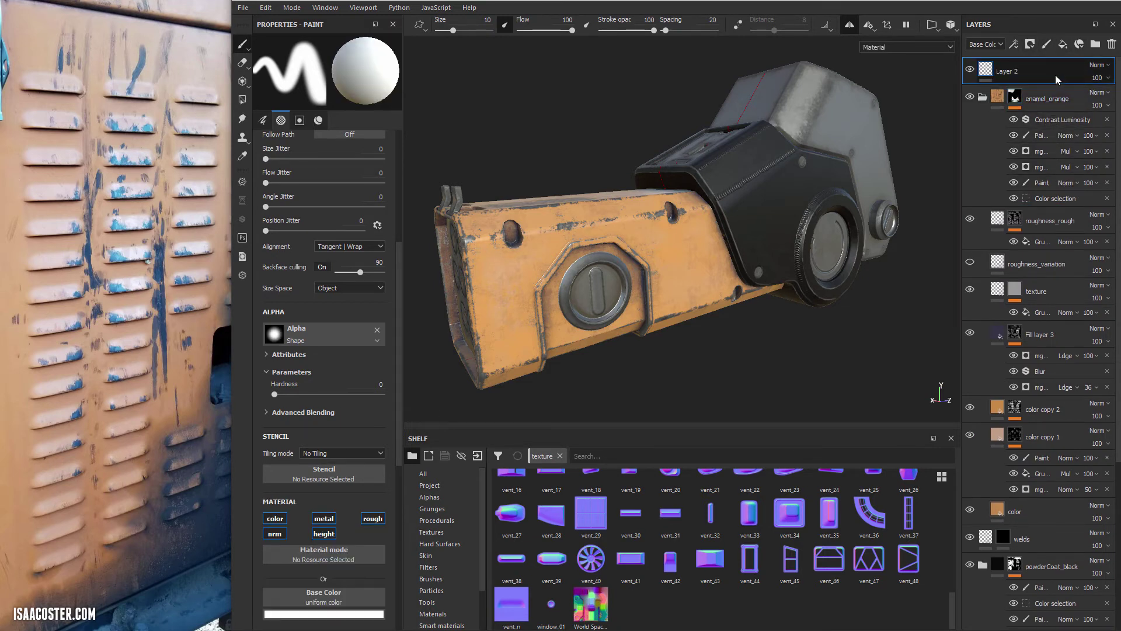
drag(1046, 74, 1008, 190)
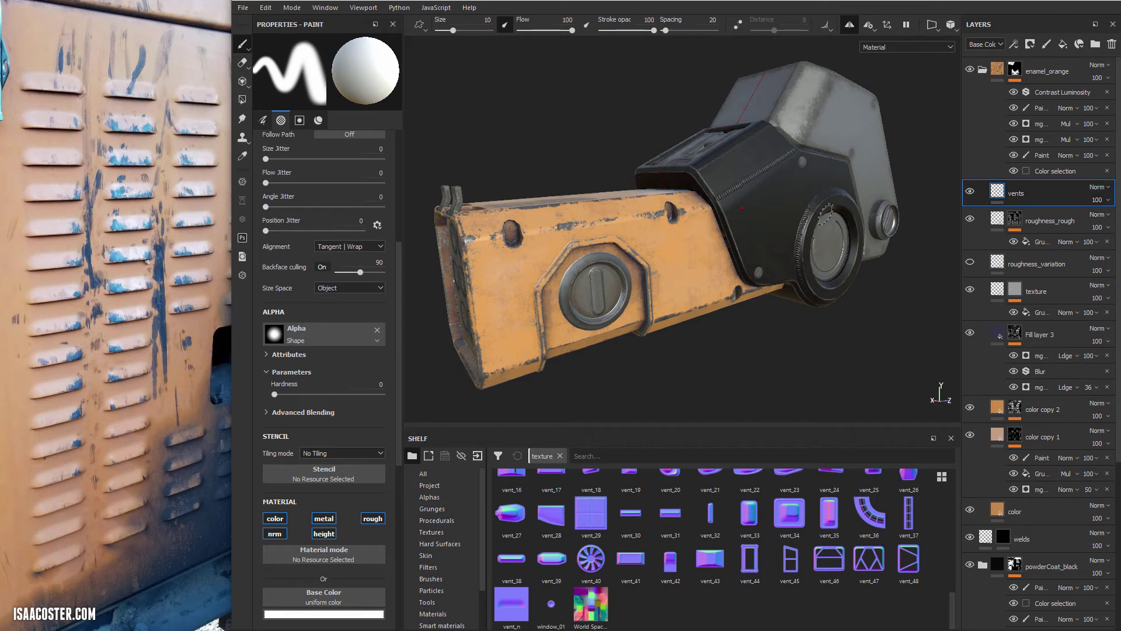
- Turn off color, metal, rough and height on the layer and clear the brush alpha
click(276, 518)
click(324, 518)
click(372, 518)
scroll(285, 477, down, 1)
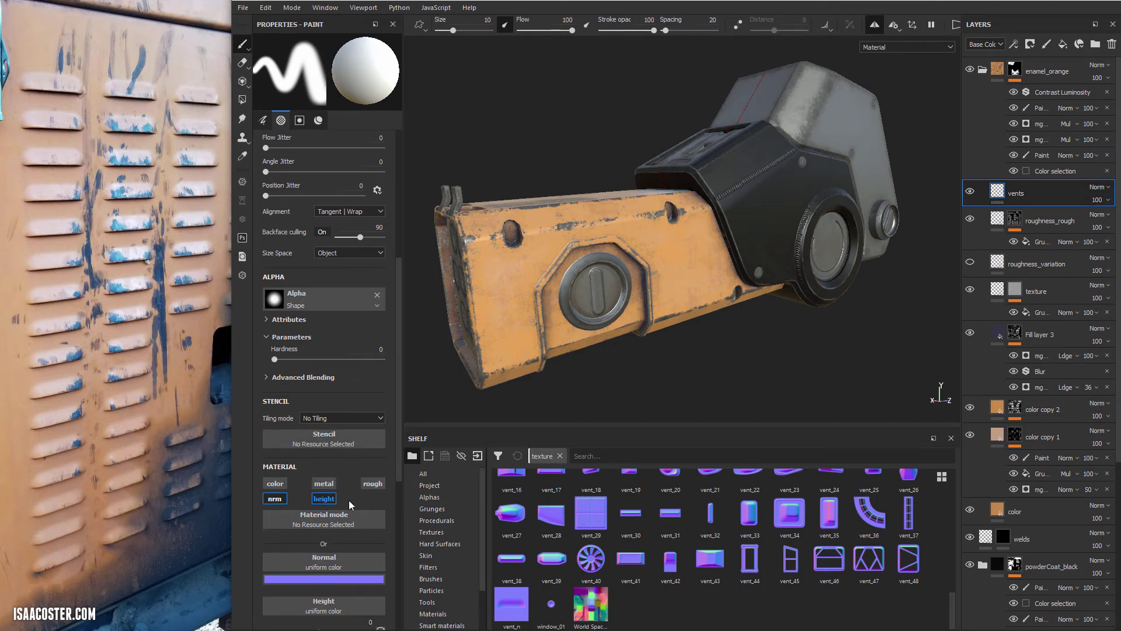
click(324, 498)
scroll(325, 498, down, 1)
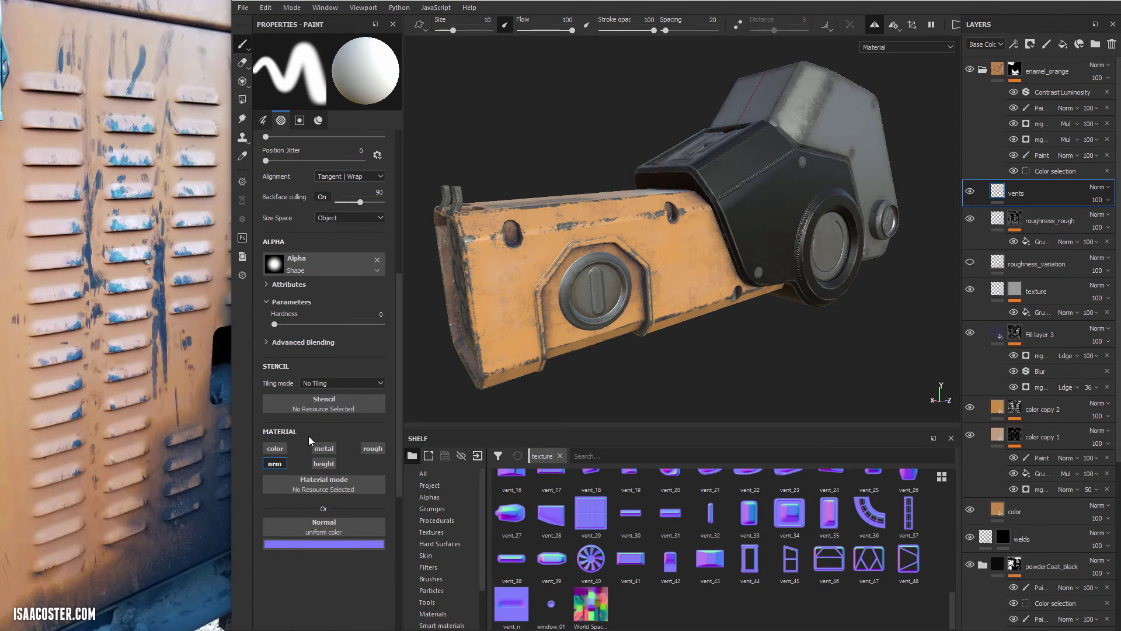
click(374, 260)
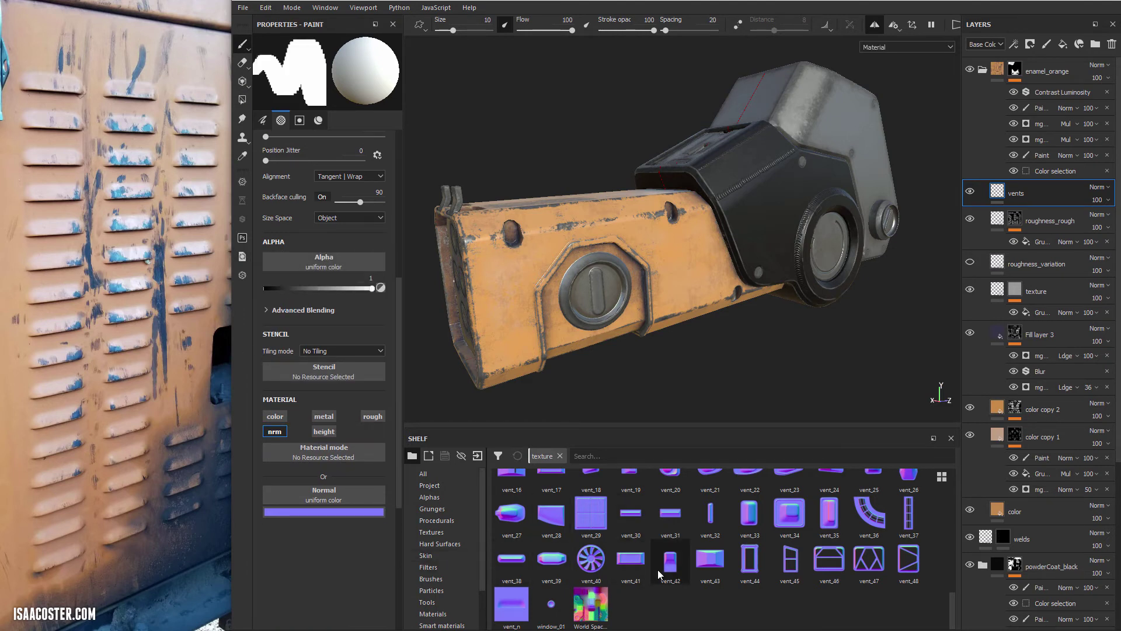
- Use vent_n as the brush normal and test a vent strip on the orange housing, then undo it
drag(510, 607, 331, 490)
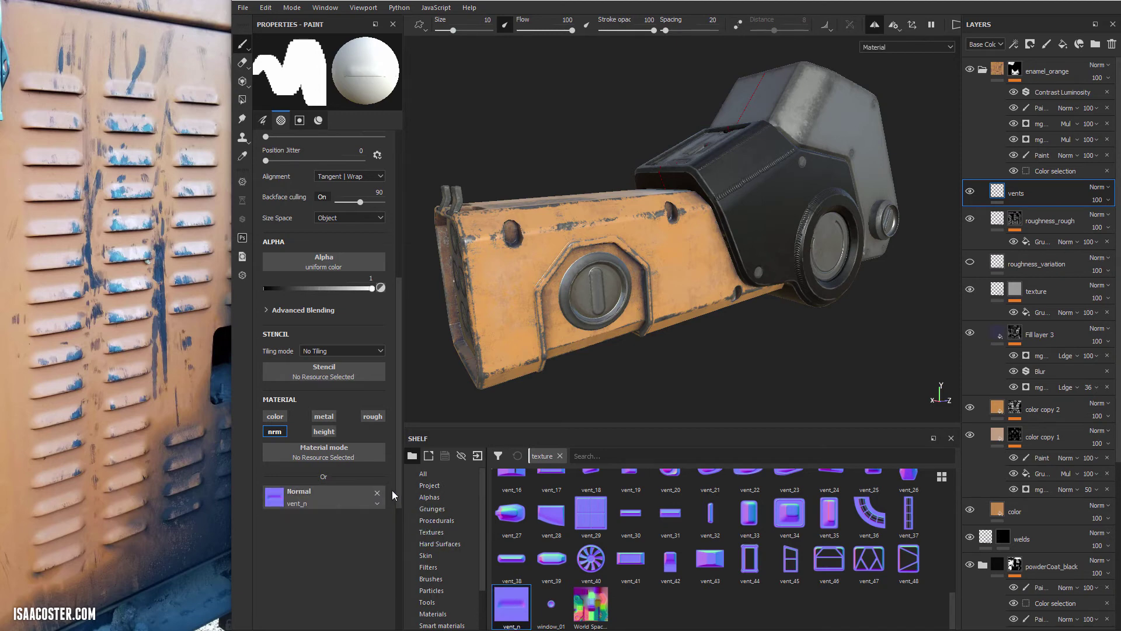
alt+drag(653, 292, 612, 257)
alt+right_drag(612, 257, 604, 333)
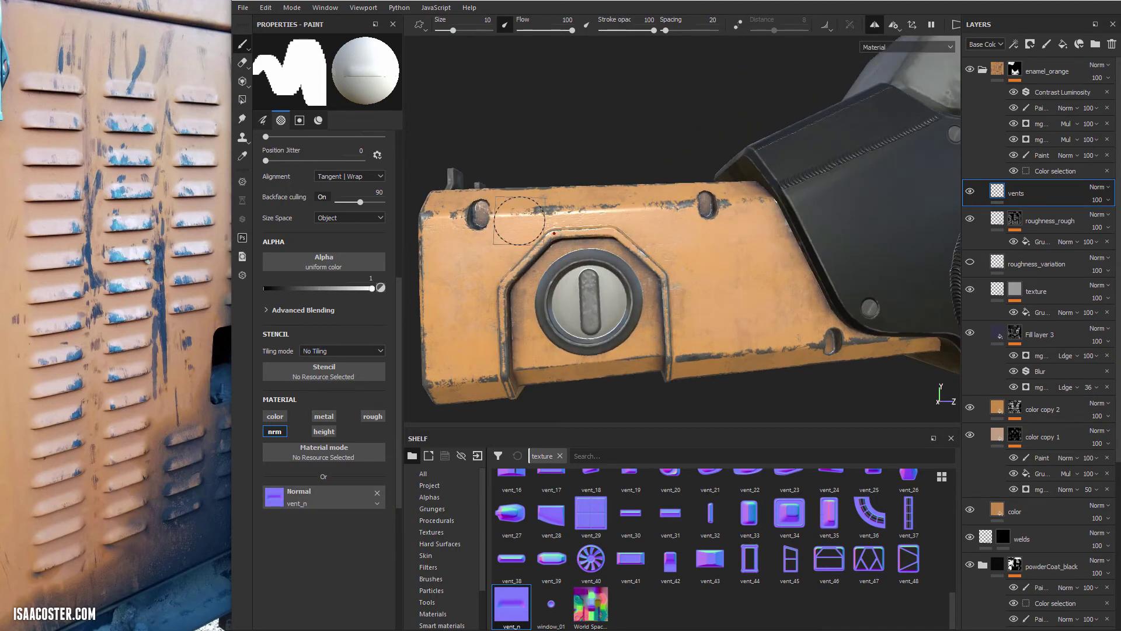
scroll(360, 293, up, 9)
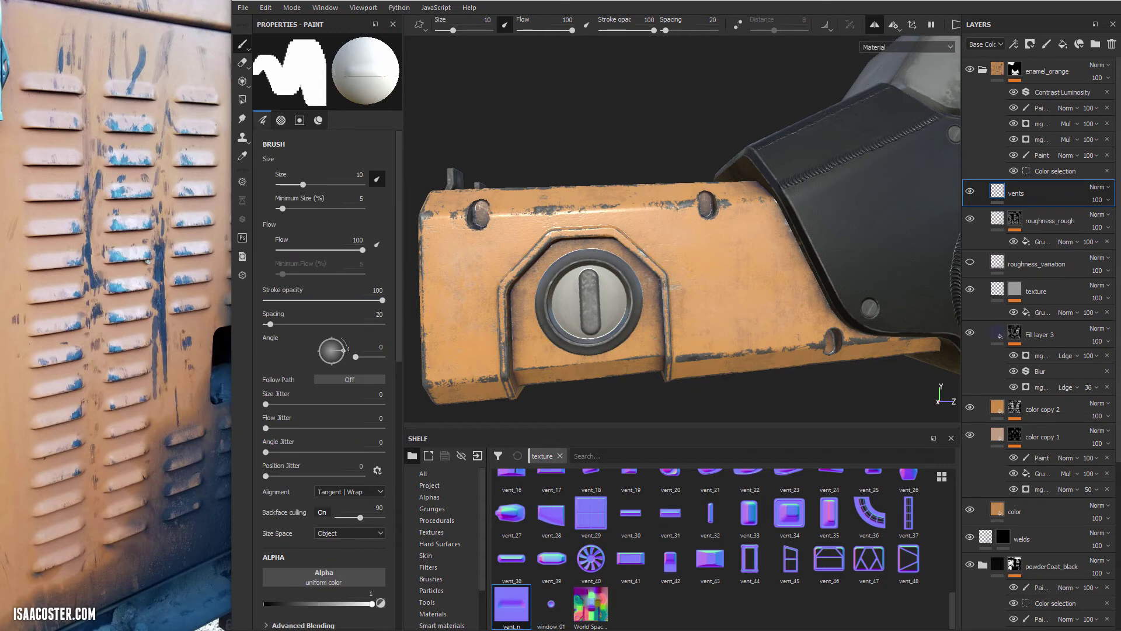
alt+middle_drag(678, 260, 602, 227)
alt+drag(601, 226, 623, 233)
alt+right_drag(624, 232, 651, 270)
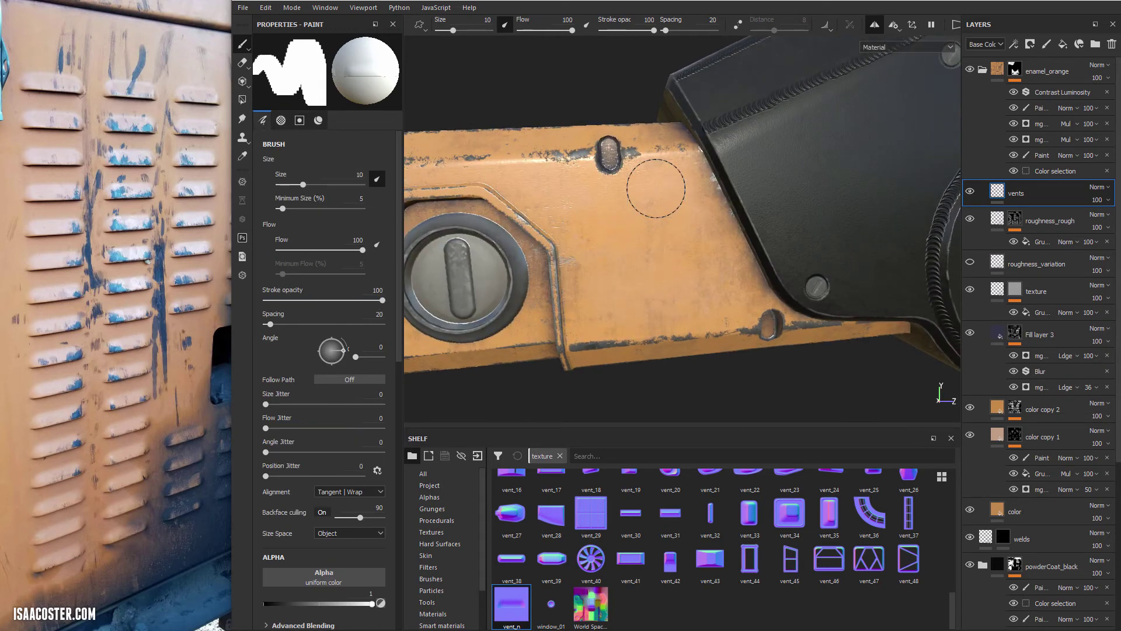
mouse_move(656, 188)
mouse_down()
mouse_move(656, 289)
mouse_move(639, 289)
mouse_up()
key(ctrl+z)
alt+right_drag(597, 204, 630, 300)
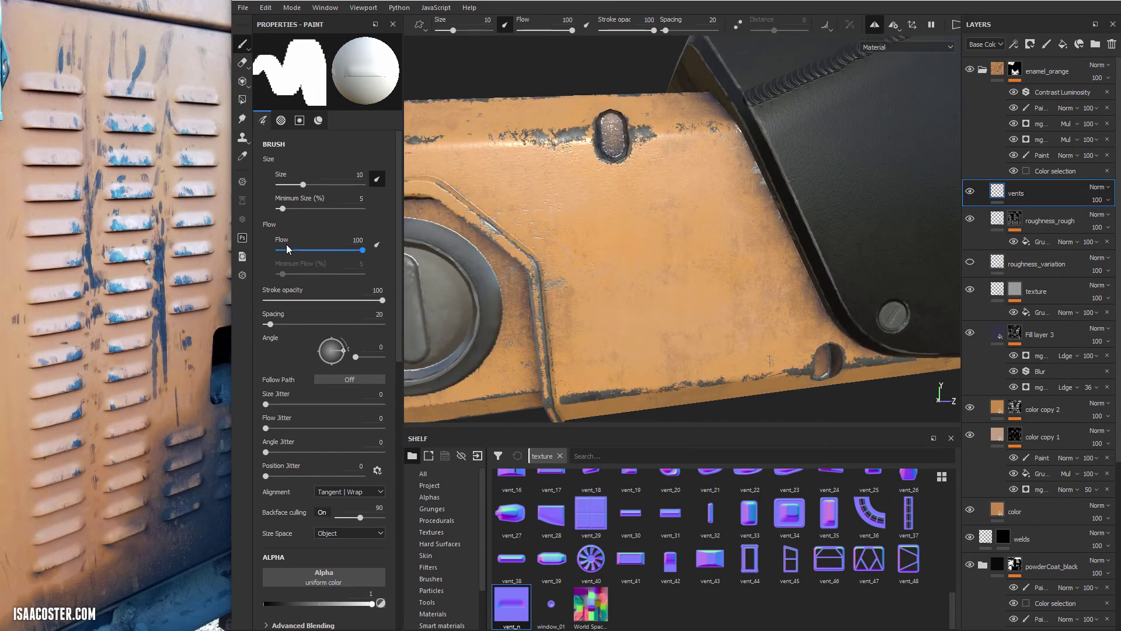
- Try brush spacing 97 and then 47 with test vent stamps, undoing them
drag(288, 322, 293, 324)
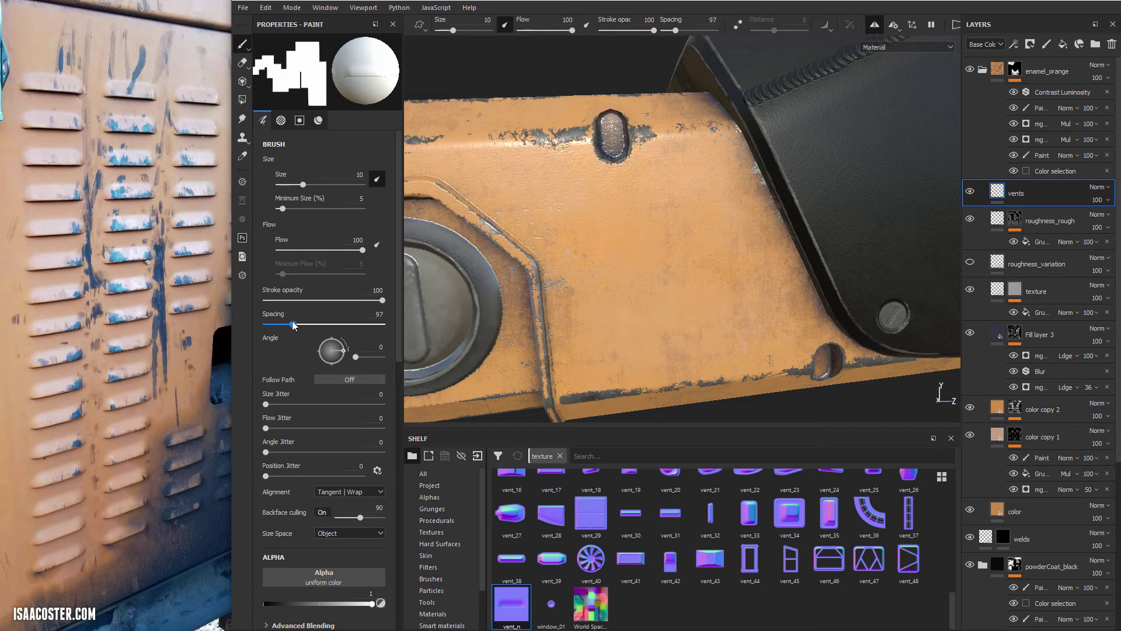
alt+drag(600, 209, 593, 208)
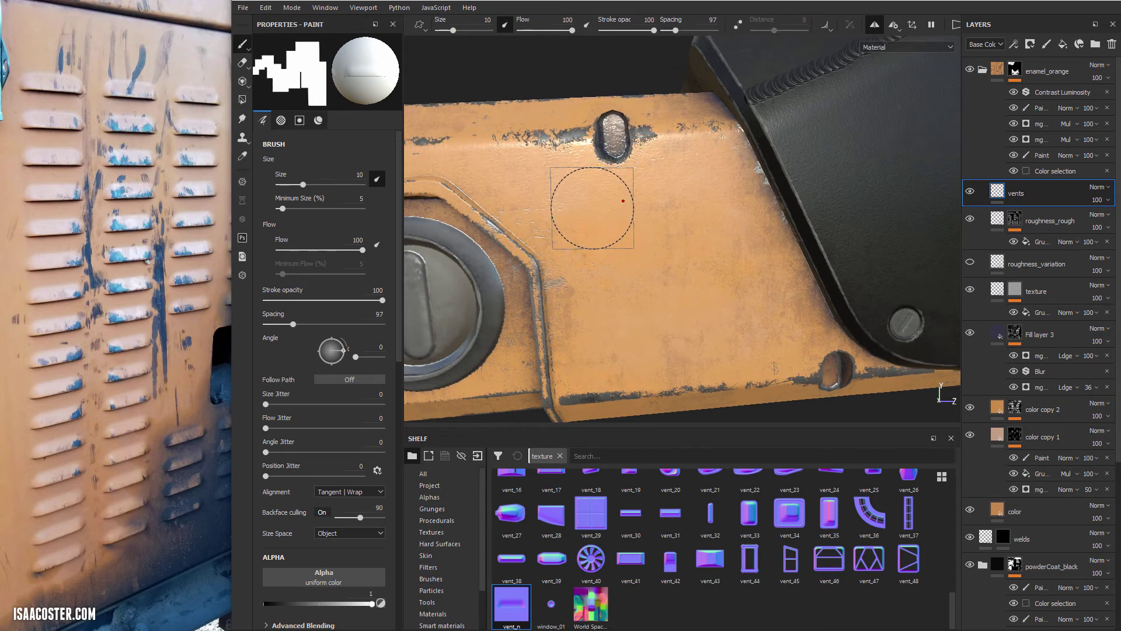
click(593, 208)
click(603, 284)
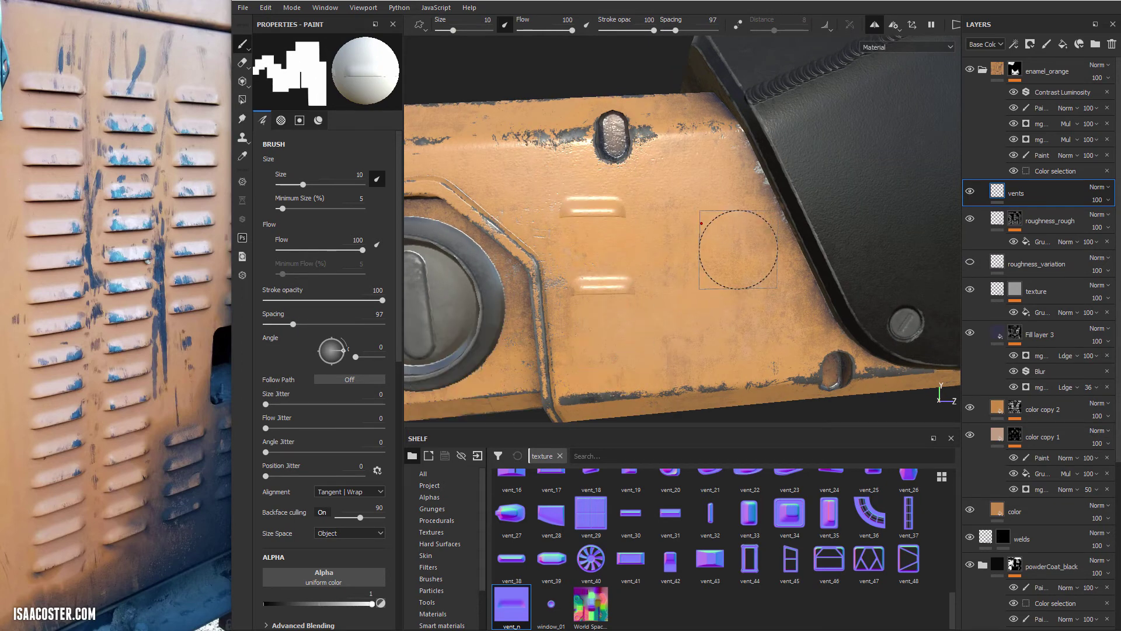
alt+drag(737, 250, 760, 242)
key(ctrl+z)
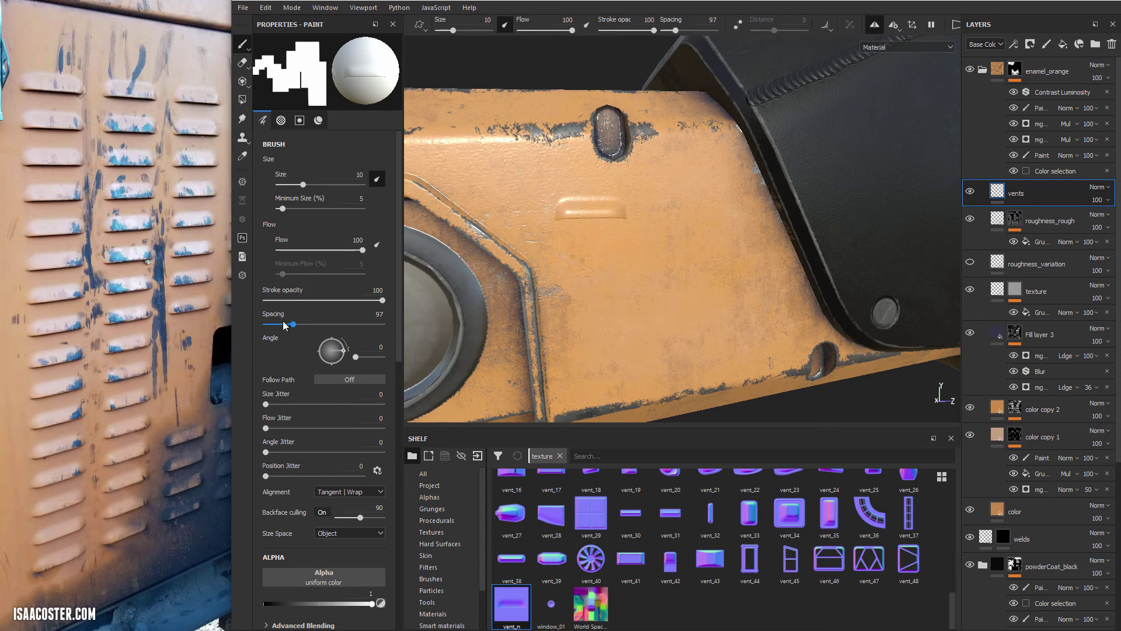
drag(285, 326, 278, 324)
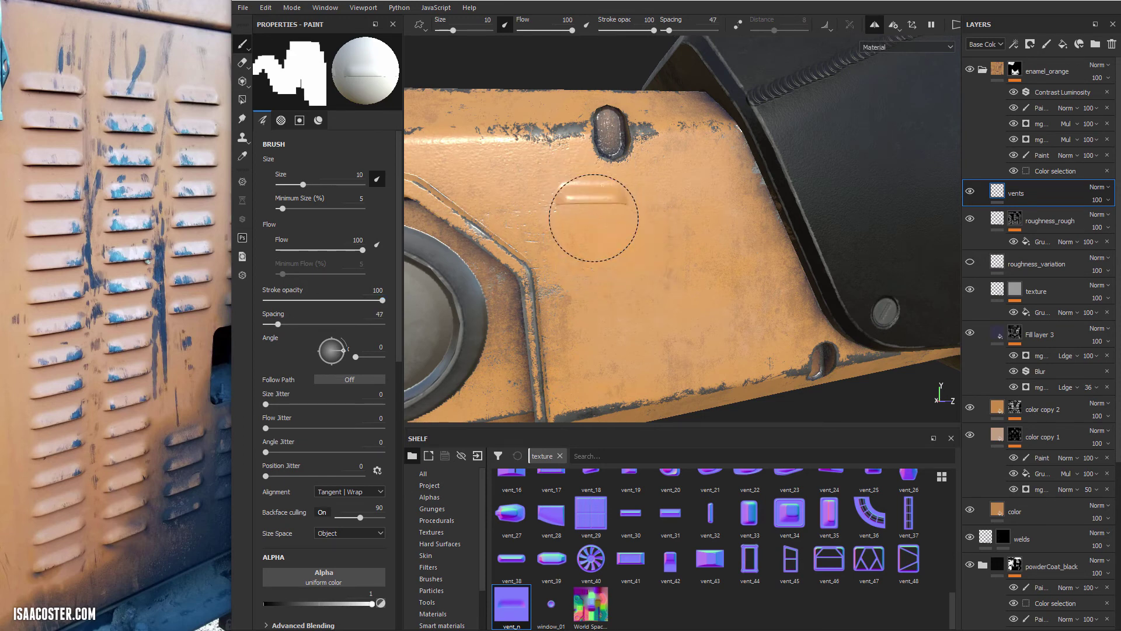
drag(594, 218, 619, 354)
mouse_move(661, 302)
alt+mouse_down()
mouse_move(631, 303)
mouse_move(649, 302)
alt+mouse_up()
key(ctrl+z)
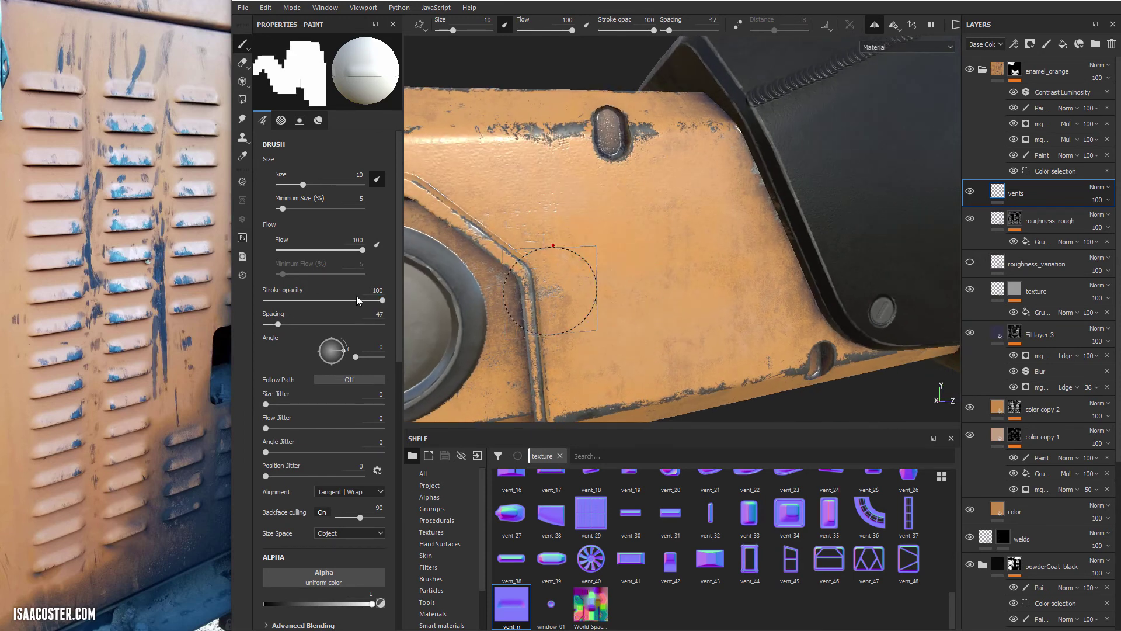
- Set brush spacing to 25 and size to about 12, then reframe the gun arm
drag(276, 326, 271, 325)
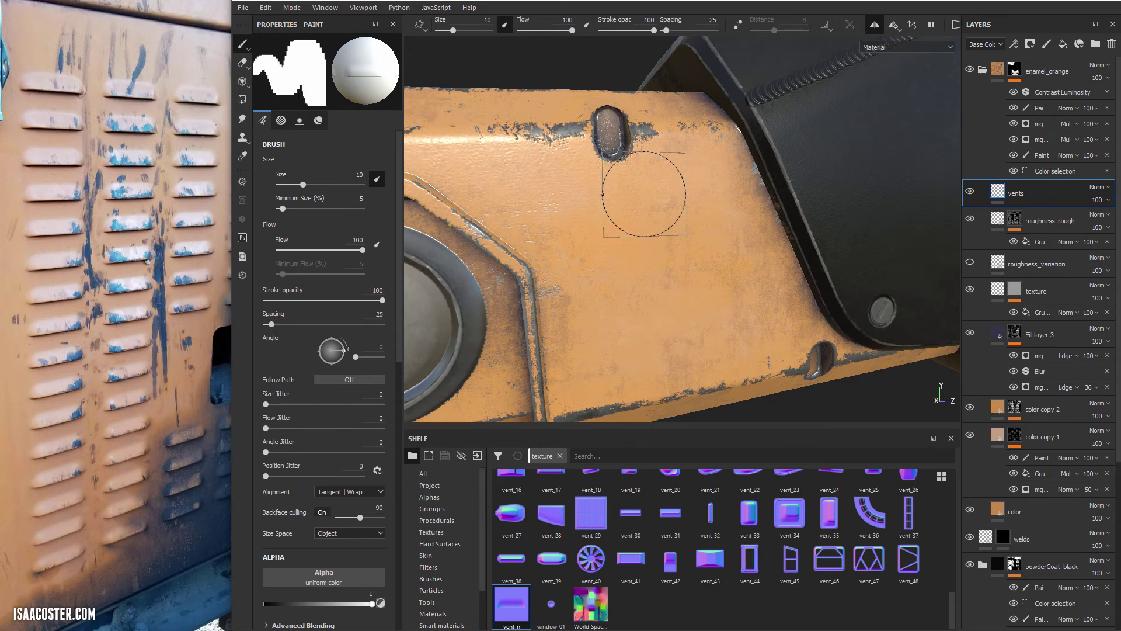
mouse_move(676, 209)
alt+mouse_down()
mouse_move(706, 210)
mouse_move(647, 228)
alt+mouse_up()
ctrl+right_drag(648, 228, 663, 204)
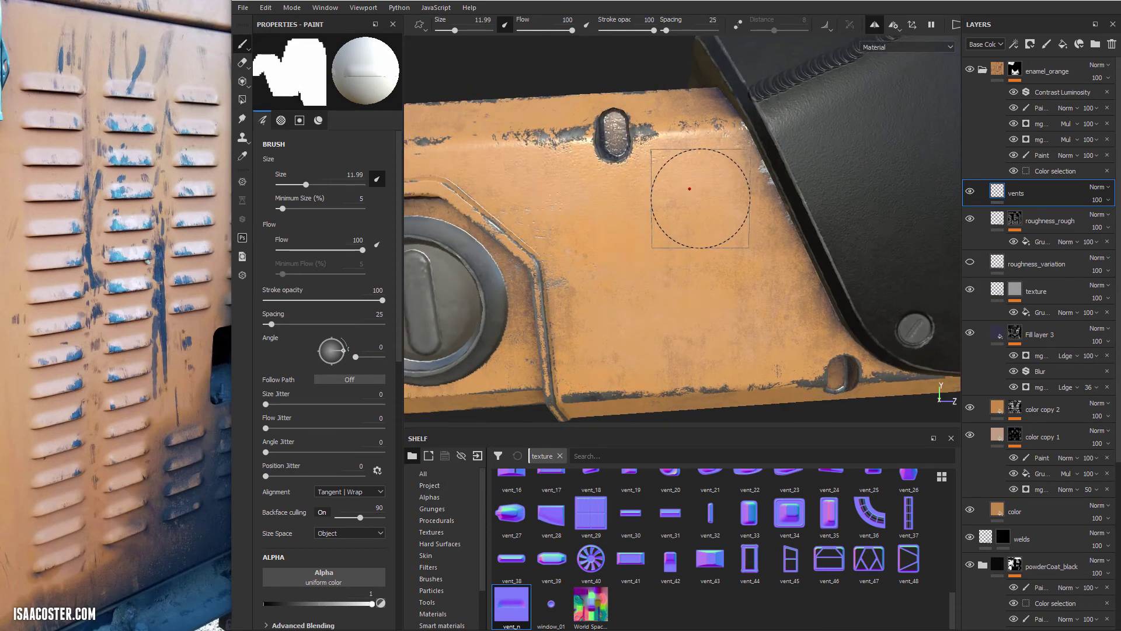
mouse_move(642, 198)
alt+mouse_down()
mouse_move(595, 170)
mouse_move(676, 200)
mouse_move(698, 185)
mouse_move(671, 191)
alt+mouse_up()
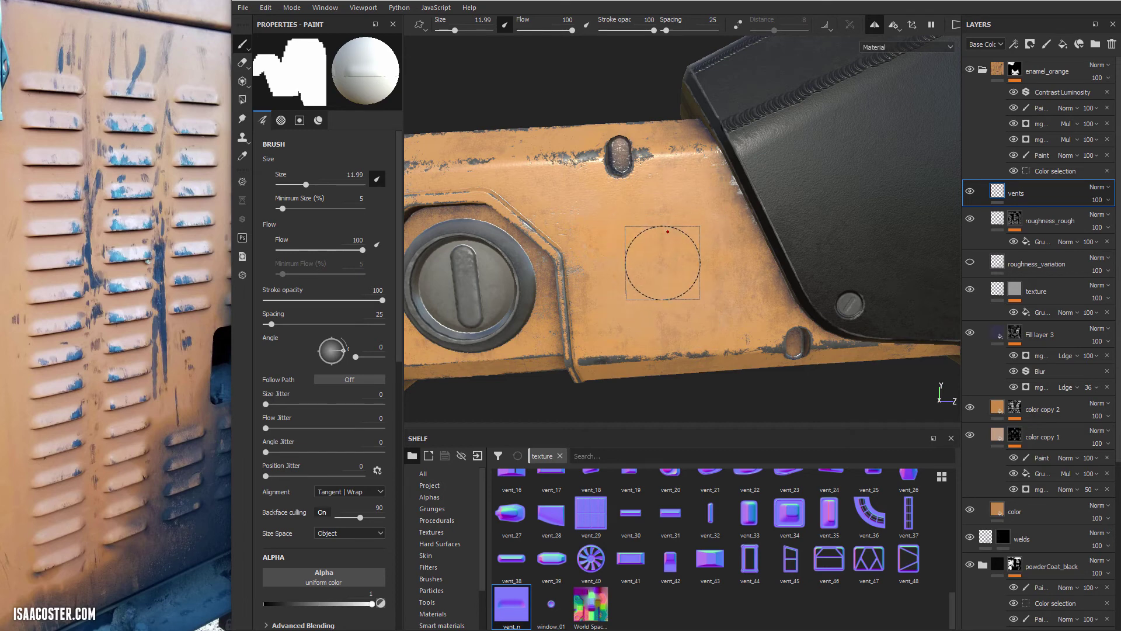
alt+right_drag(661, 261, 555, 137)
mouse_move(719, 233)
alt+middle_down()
mouse_move(746, 212)
mouse_move(856, 200)
alt+middle_up()
alt+drag(856, 200, 747, 235)
alt+middle_drag(747, 235, 624, 232)
alt+drag(624, 232, 612, 221)
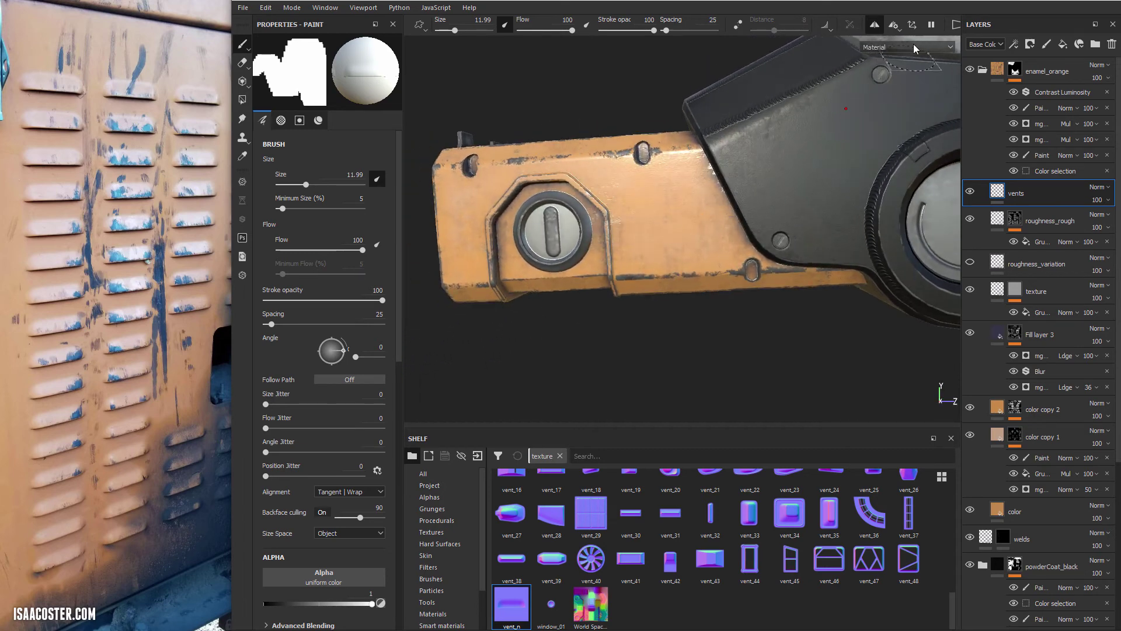
- Widen the layout, switch the camera to orthographic view and zoom in on the orange panel
click(894, 26)
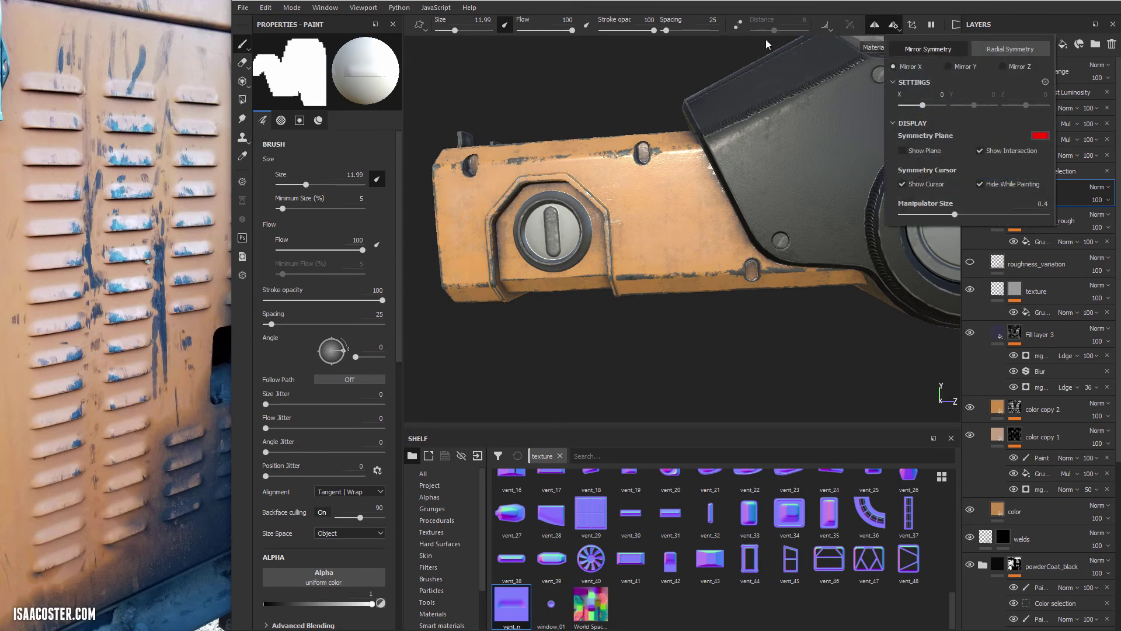
click(956, 26)
click(950, 24)
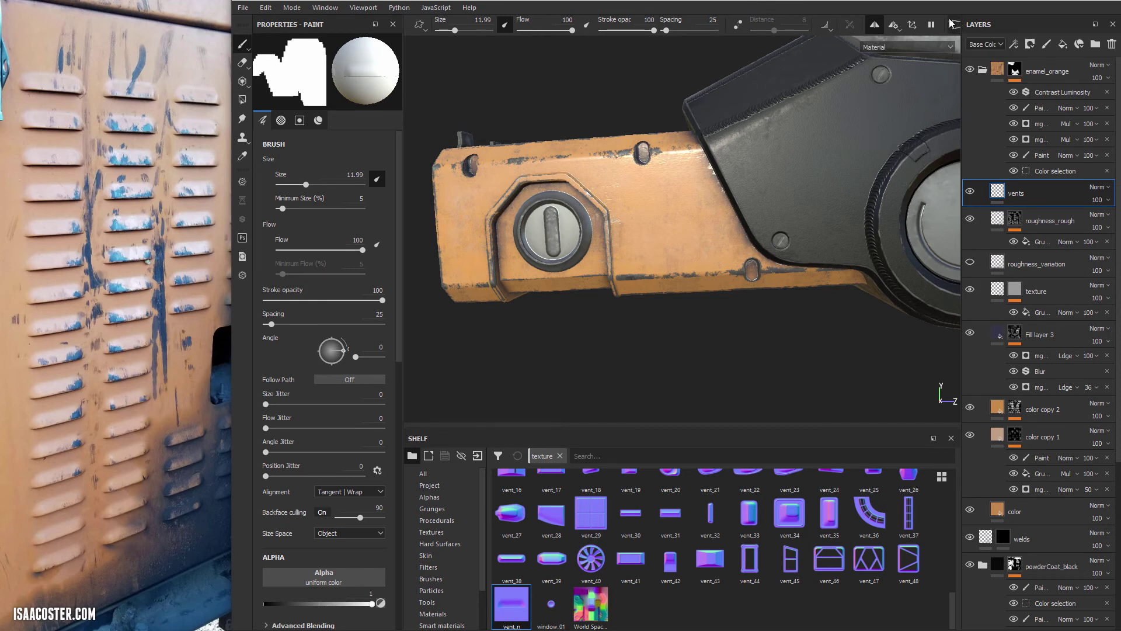
drag(229, 84, 114, 84)
click(912, 27)
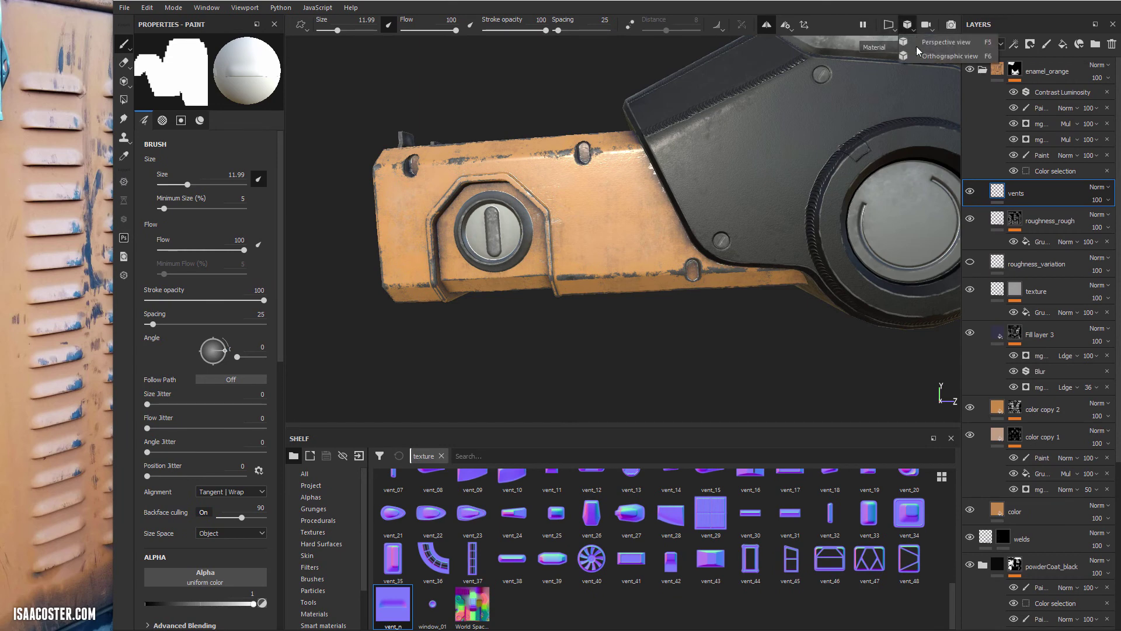
click(923, 55)
alt+right_drag(628, 220, 616, 195)
- Set brush size 14.76 and angle 356, then stamp a straight vertical column of vent slats
ctrl+right_drag(608, 252, 629, 242)
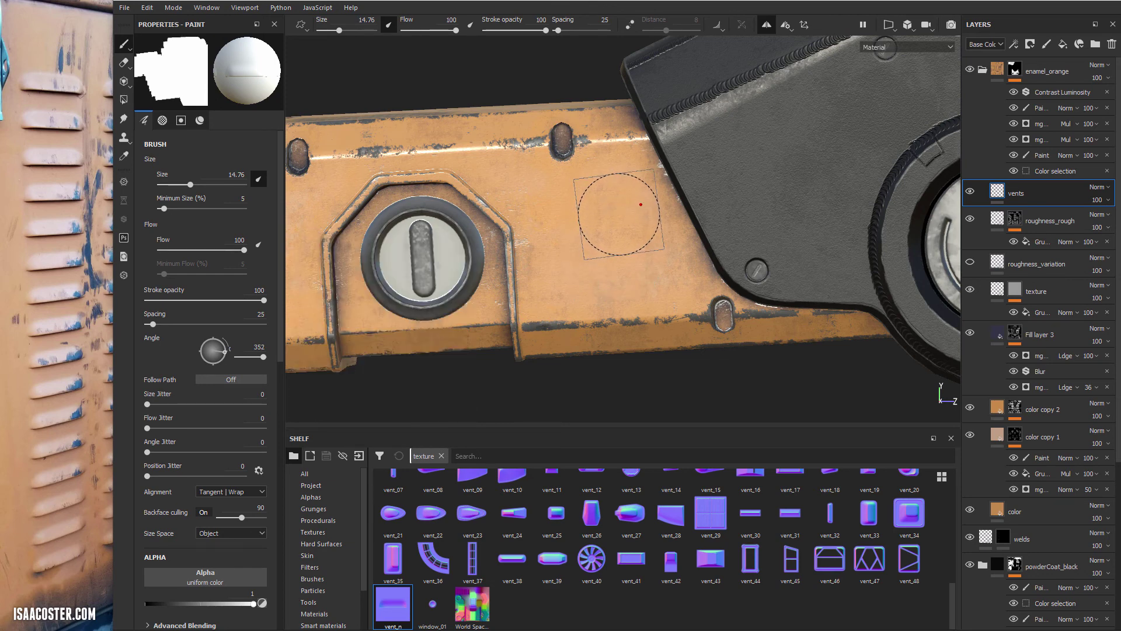
ctrl+drag(619, 215, 619, 214)
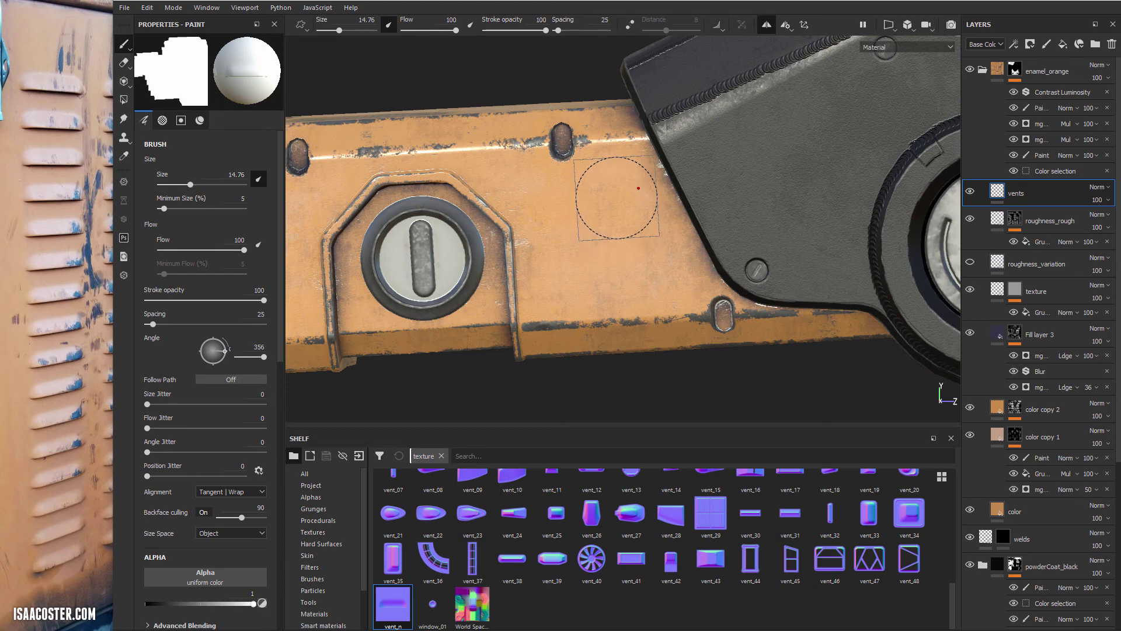
click(637, 186)
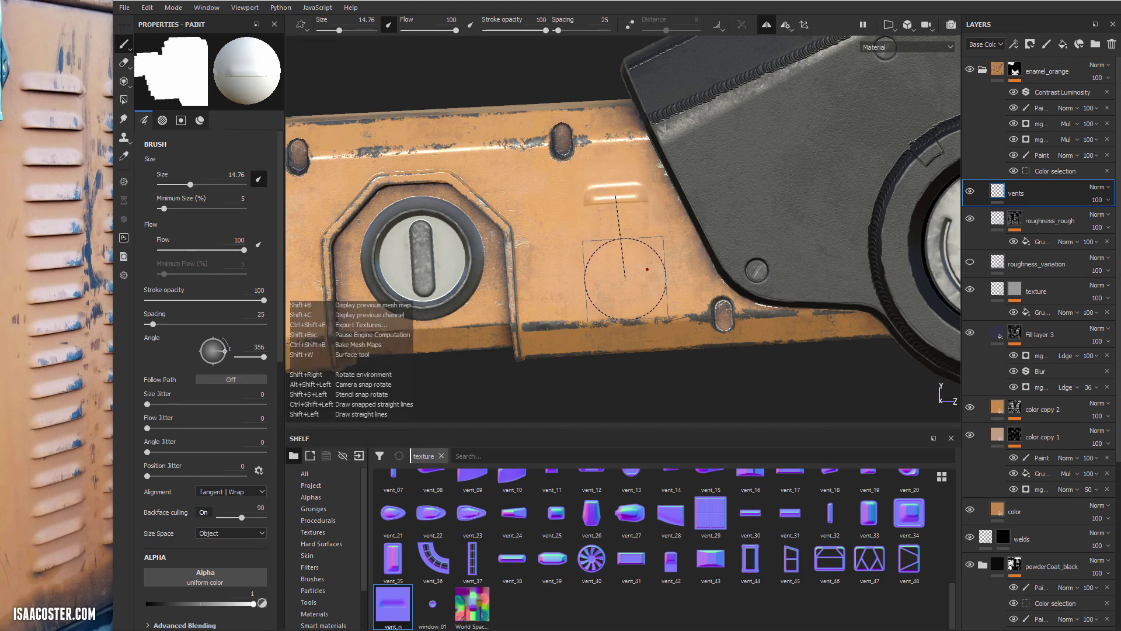
shift+click(623, 279)
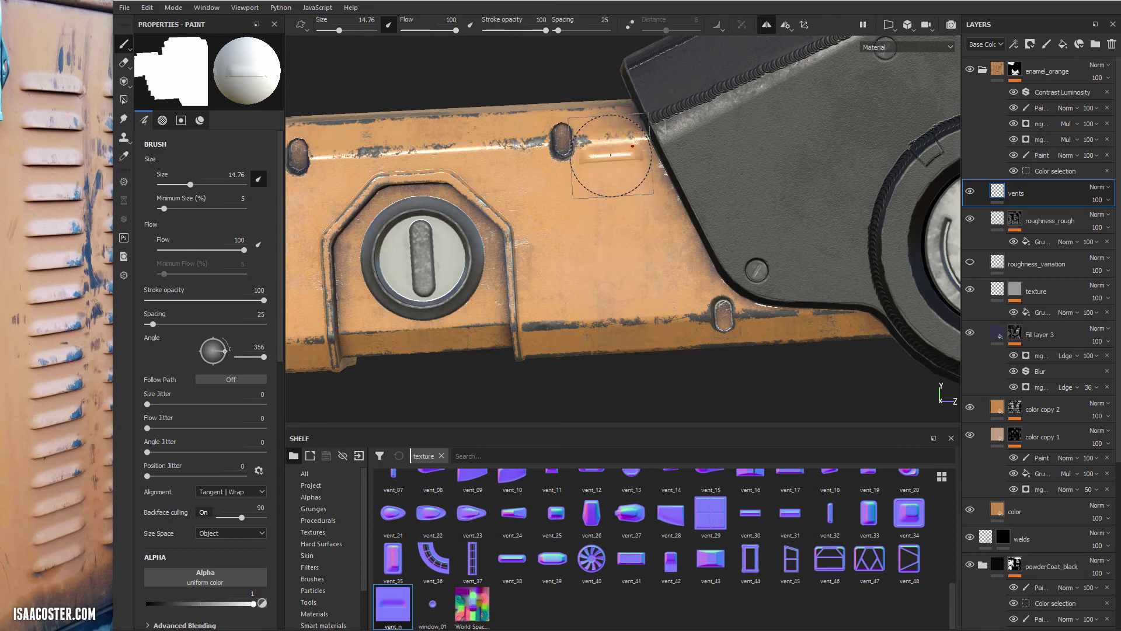
- Shift-stamp a second straight row of vents below the first and inspect them from several angles
key(shift)
shift+click(624, 296)
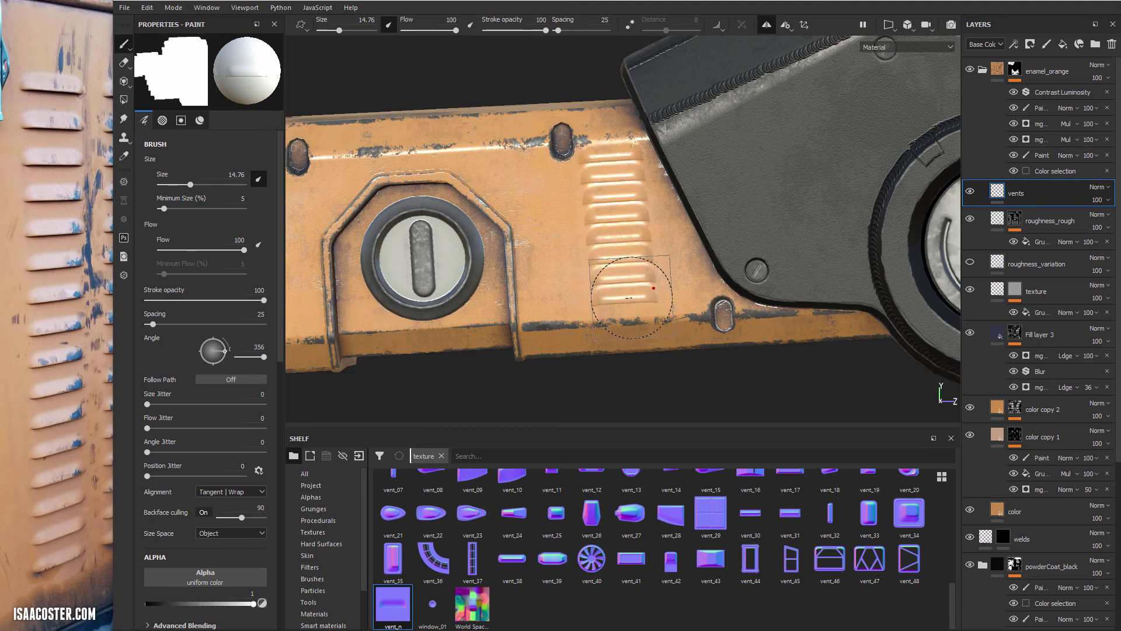
mouse_move(623, 296)
alt+mouse_down()
mouse_move(596, 316)
mouse_move(545, 205)
mouse_move(639, 288)
mouse_move(622, 258)
alt+mouse_up()
alt+drag(640, 314, 608, 349)
alt+right_drag(608, 350, 570, 336)
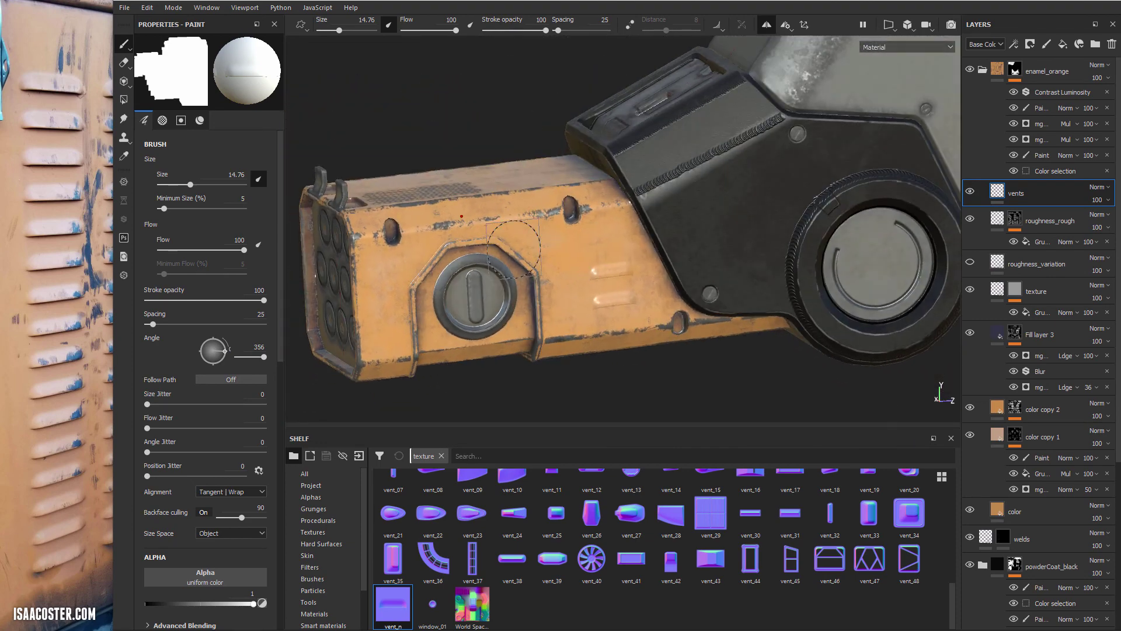
alt+drag(574, 237, 598, 250)
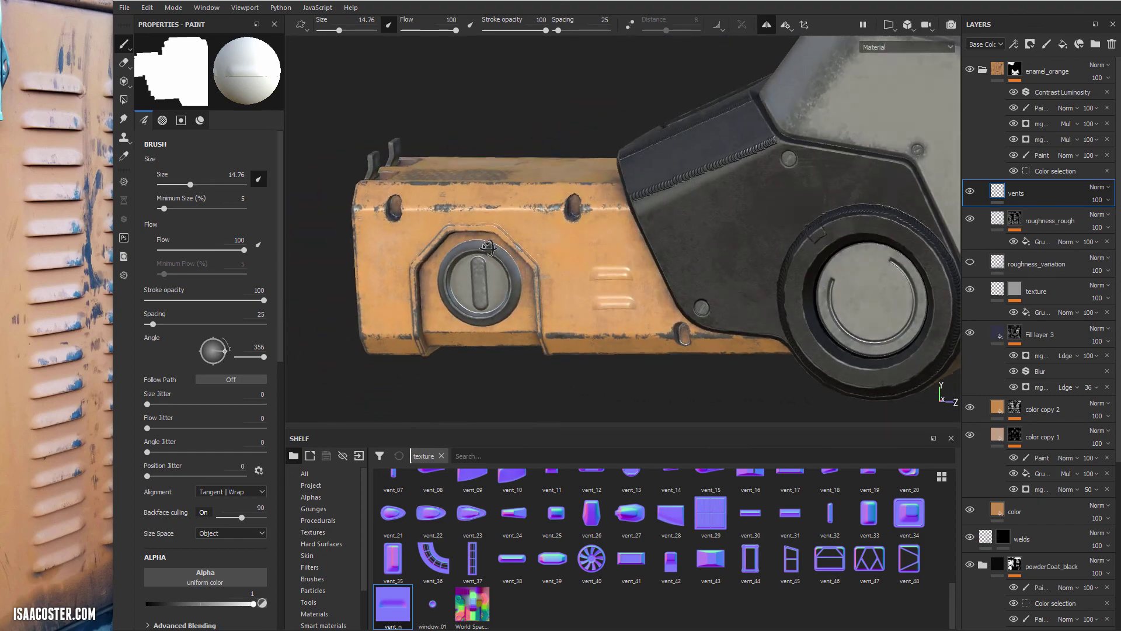
alt+right_drag(834, 415, 839, 427)
mouse_move(759, 351)
alt+mouse_down()
mouse_move(648, 275)
mouse_move(681, 326)
mouse_move(791, 325)
mouse_move(646, 313)
mouse_move(595, 247)
mouse_move(590, 279)
mouse_move(562, 260)
mouse_move(576, 292)
mouse_move(590, 291)
mouse_move(732, 180)
alt+mouse_up()
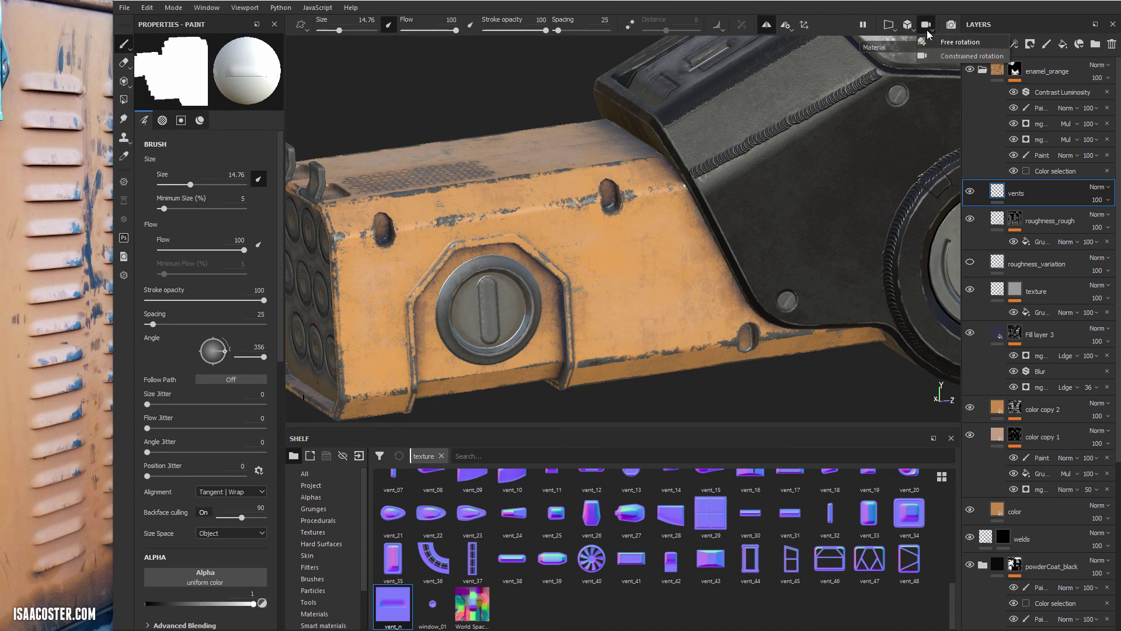
- Return to perspective view and move the vents layer above enamel_orange to the top of the stack
click(937, 46)
alt+drag(745, 170, 718, 199)
alt+right_drag(719, 199, 735, 243)
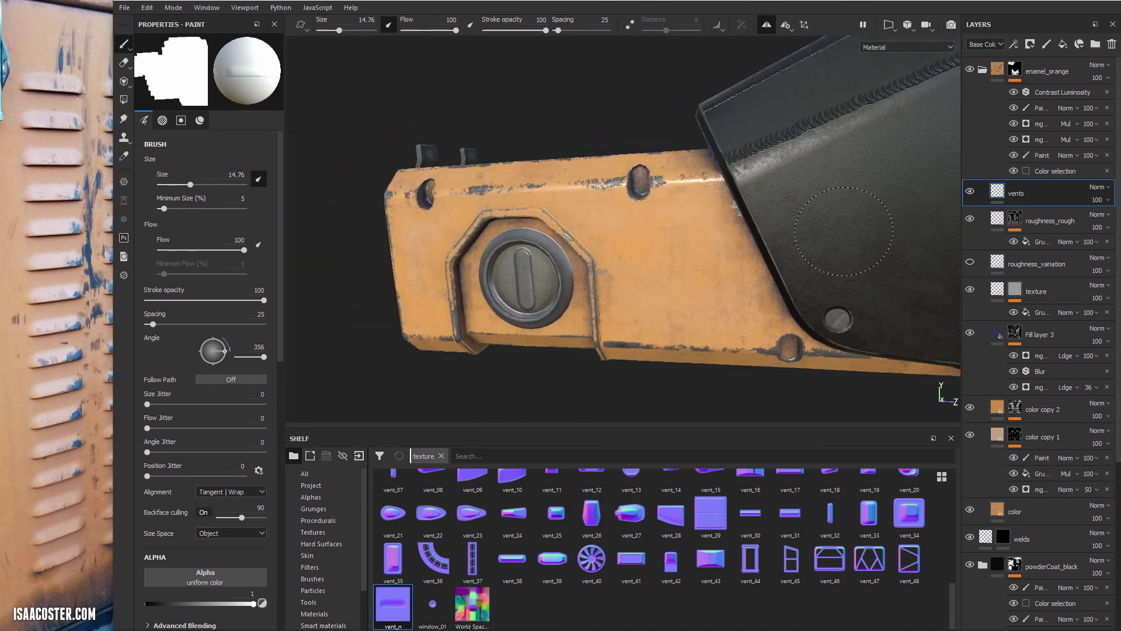
alt+drag(822, 261, 858, 256)
drag(1034, 193, 1054, 61)
alt+right_drag(834, 246, 731, 193)
- Orbit, pan and zoom out until the whole orange gun arm fills the viewport
alt+drag(619, 126, 571, 103)
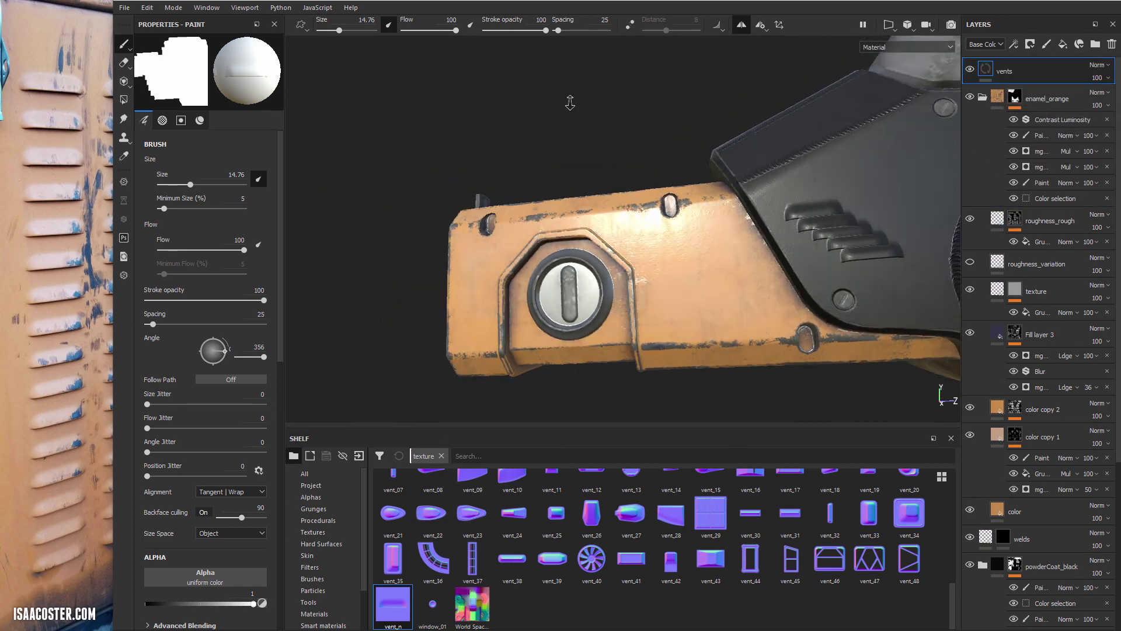
alt+middle_drag(835, 175, 588, 178)
mouse_move(589, 178)
alt+mouse_down()
mouse_move(559, 177)
mouse_move(590, 199)
alt+mouse_up()
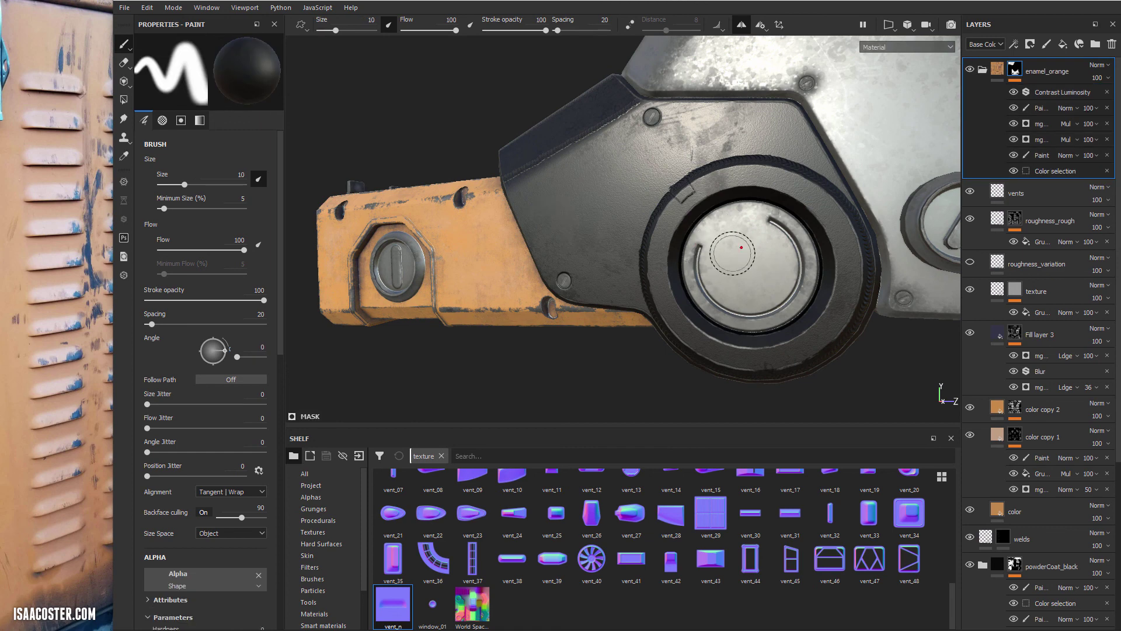
alt+drag(760, 246, 795, 250)
alt+drag(744, 298, 728, 280)
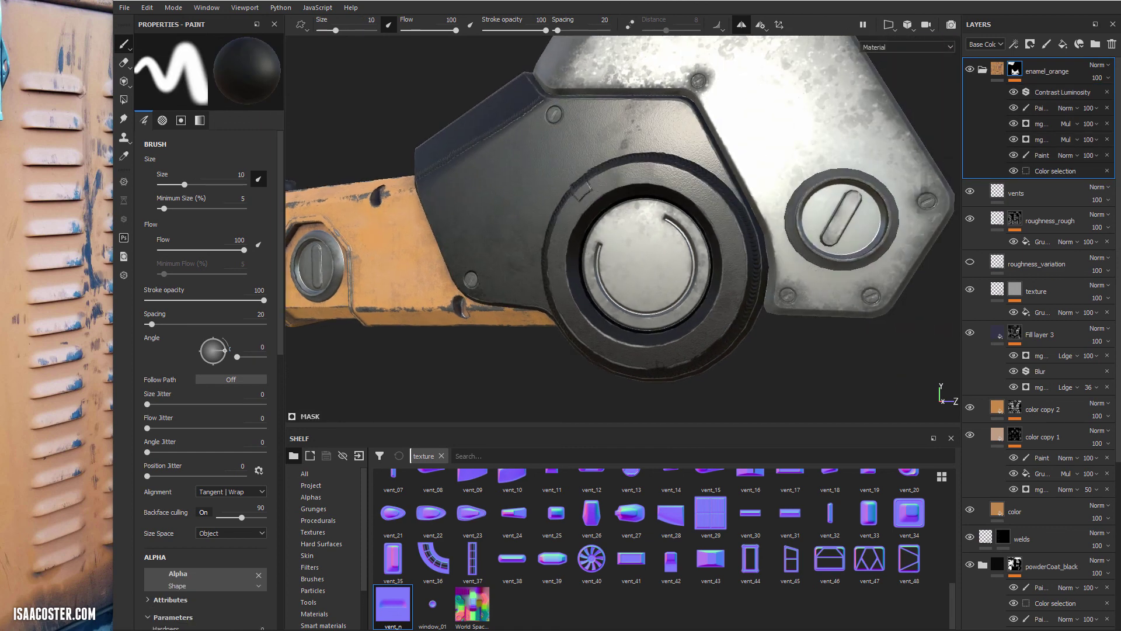
alt+drag(704, 242, 754, 262)
alt+right_drag(701, 252, 555, 181)
alt+middle_drag(514, 173, 715, 187)
alt+drag(715, 186, 528, 261)
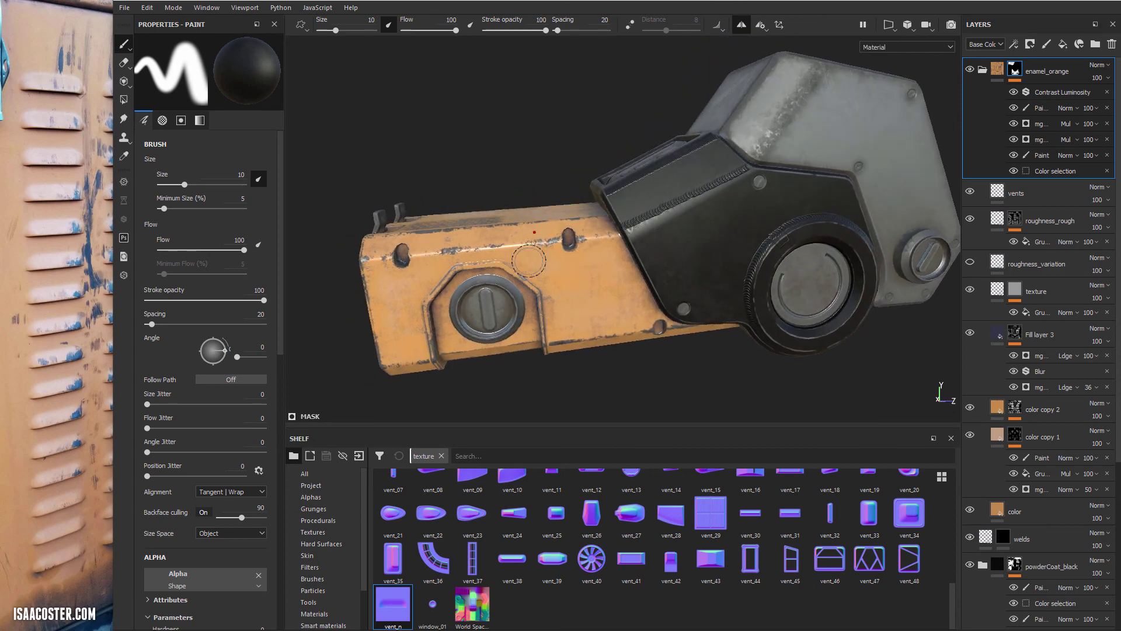
alt+drag(644, 163, 677, 163)
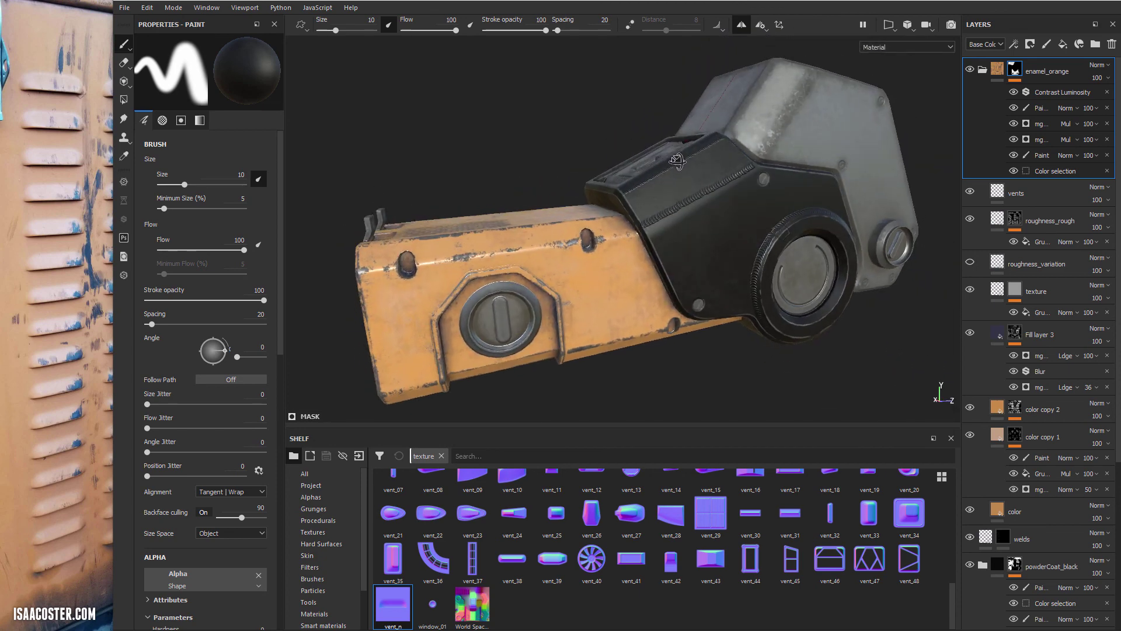
alt+drag(834, 124, 736, 194)
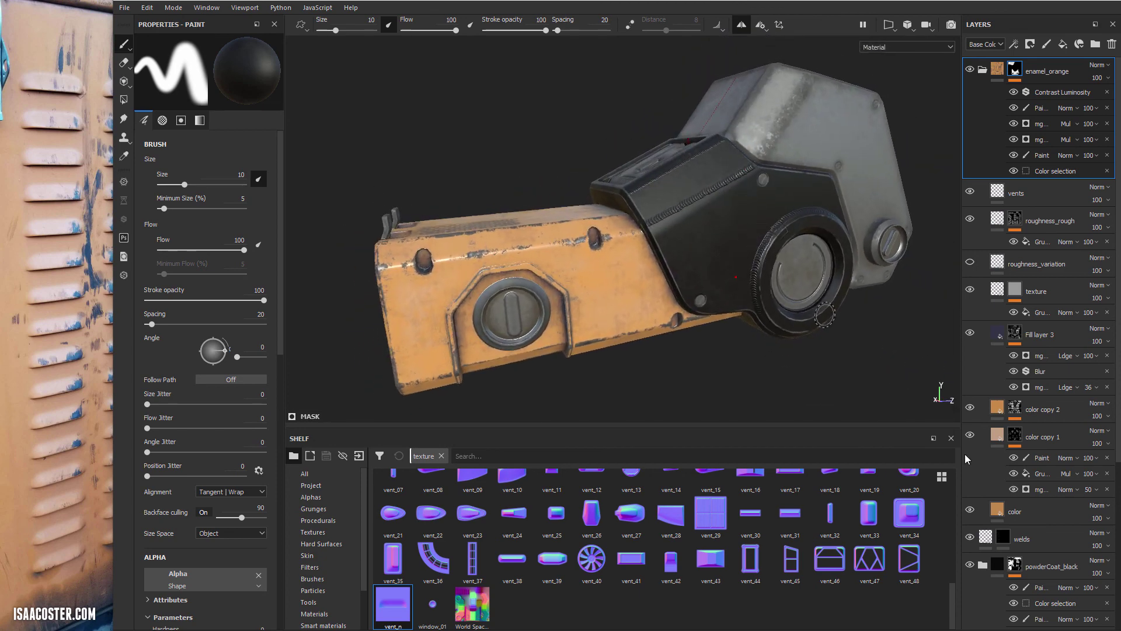